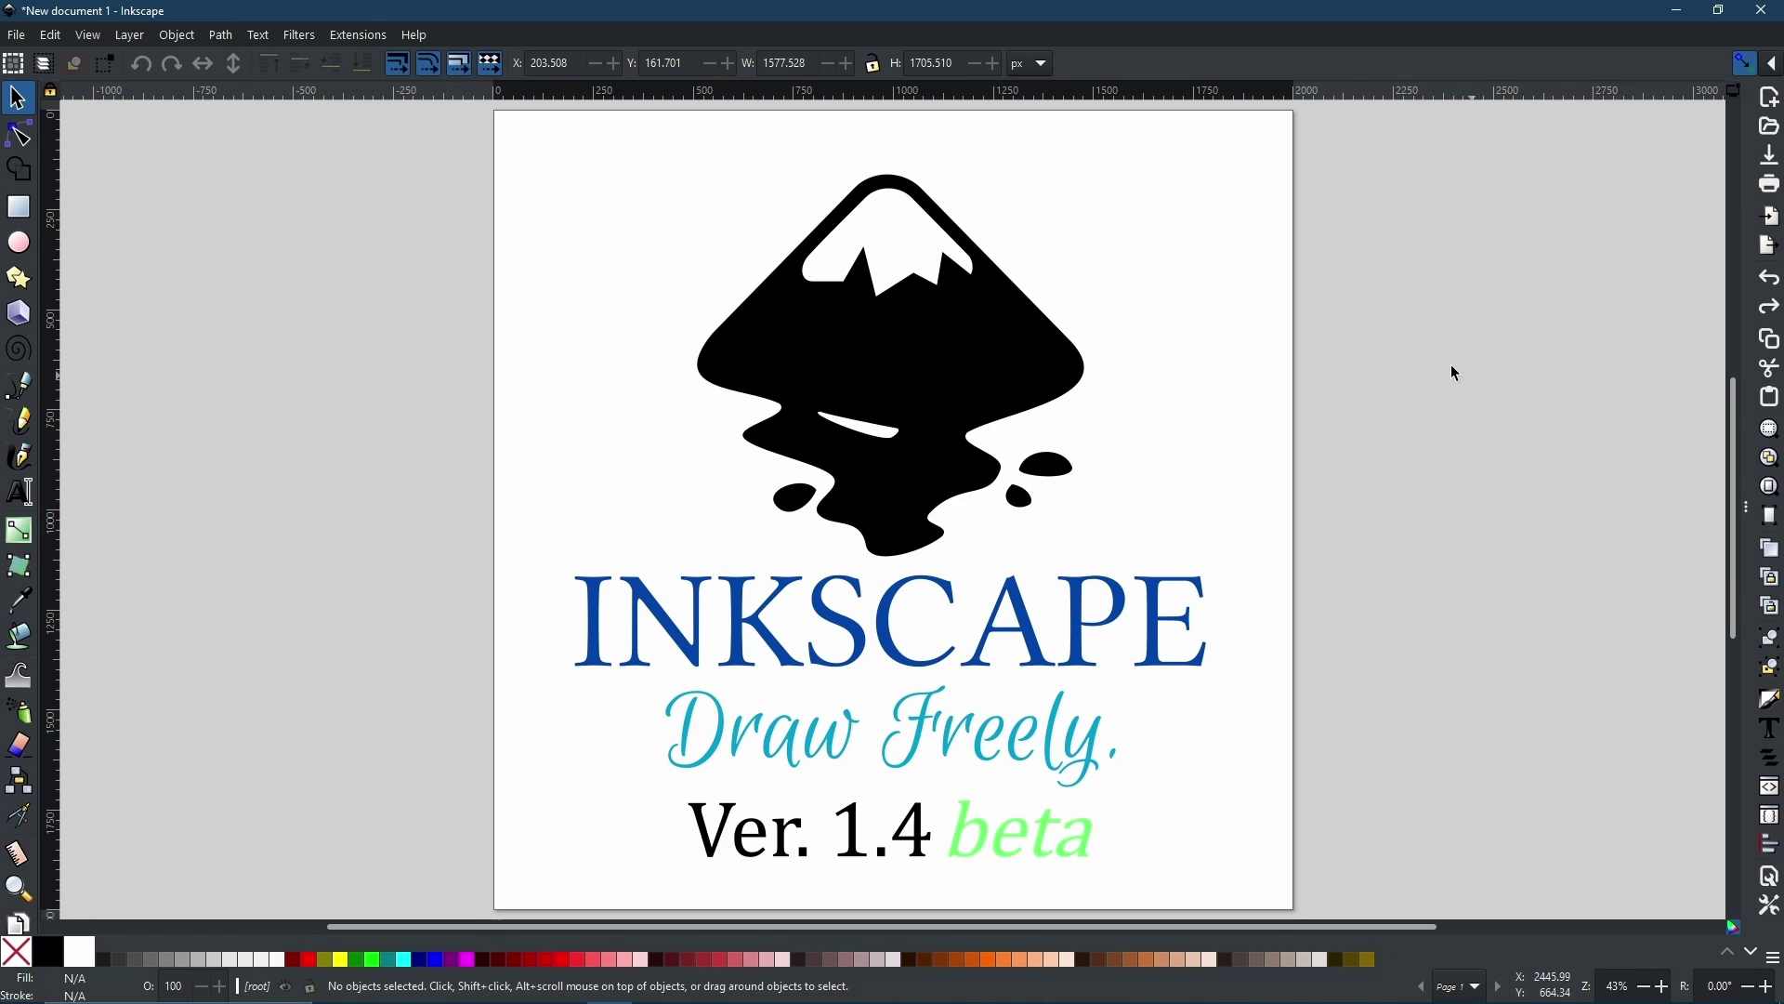
# Select the logo and all the text beneath it, and apply the Gold Paste filter from the Materials filters
pyautogui.moveTo(471, 137); pyautogui.dragTo(1405, 920)
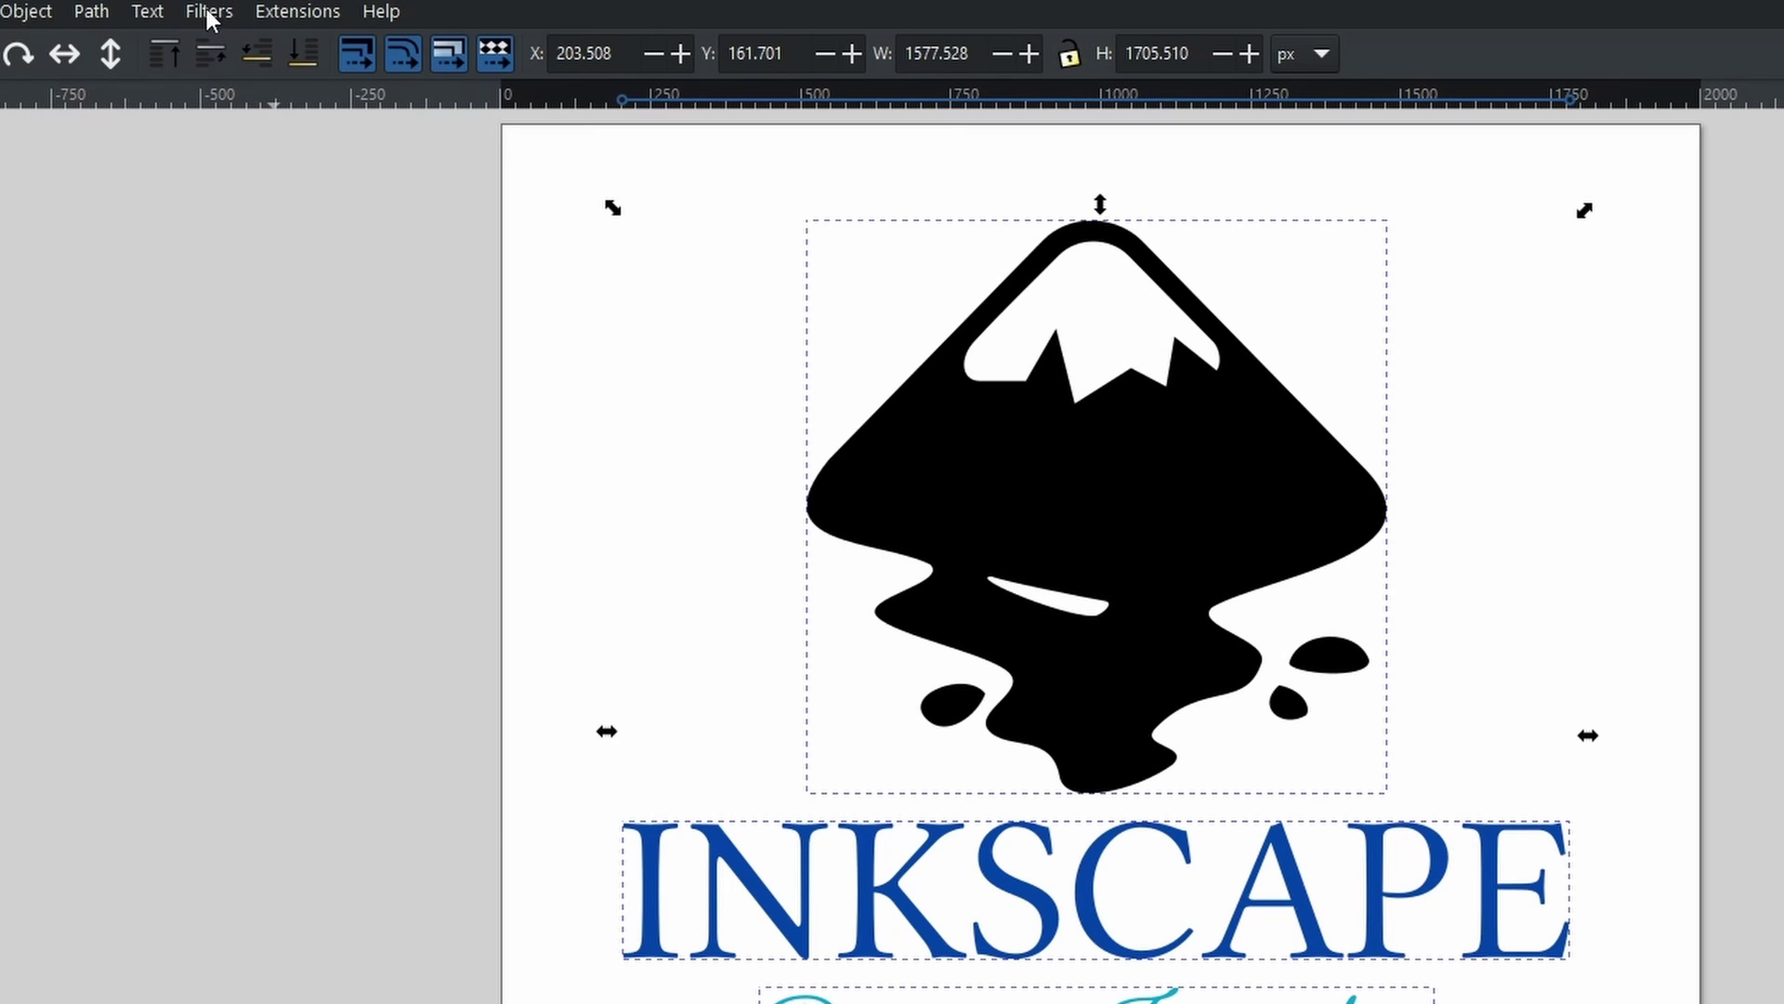
pyautogui.click(207, 9)
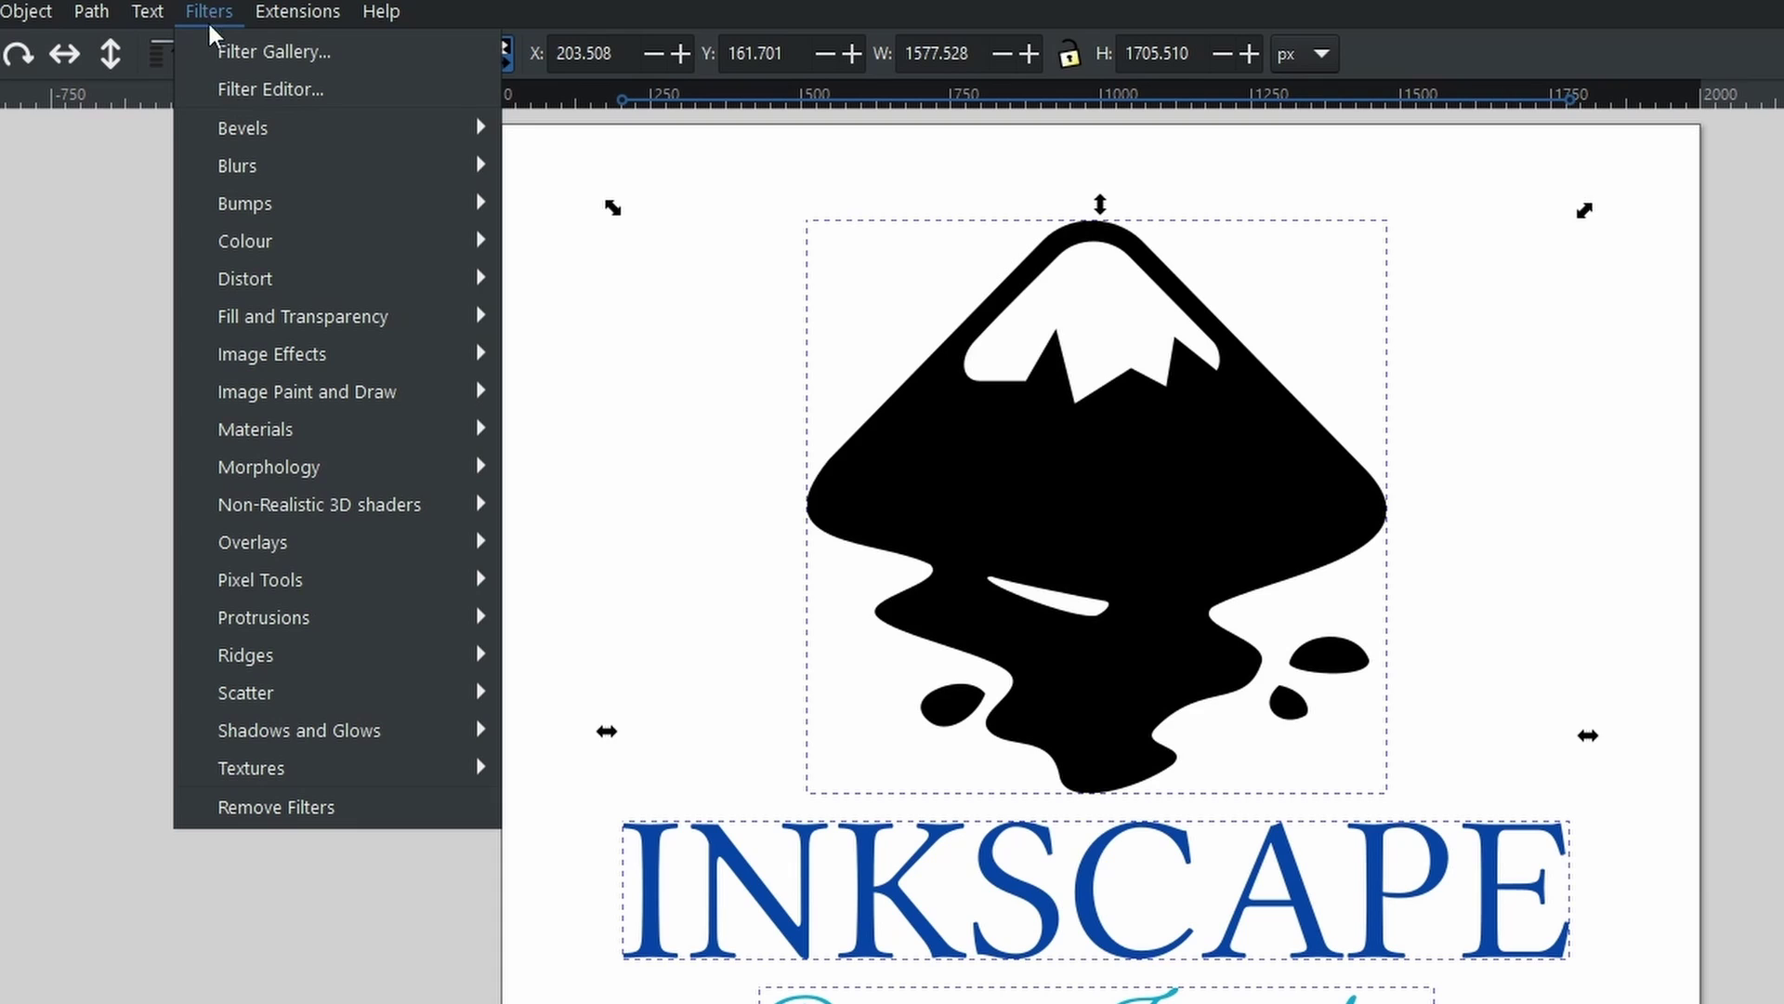
pyautogui.moveTo(370, 741)
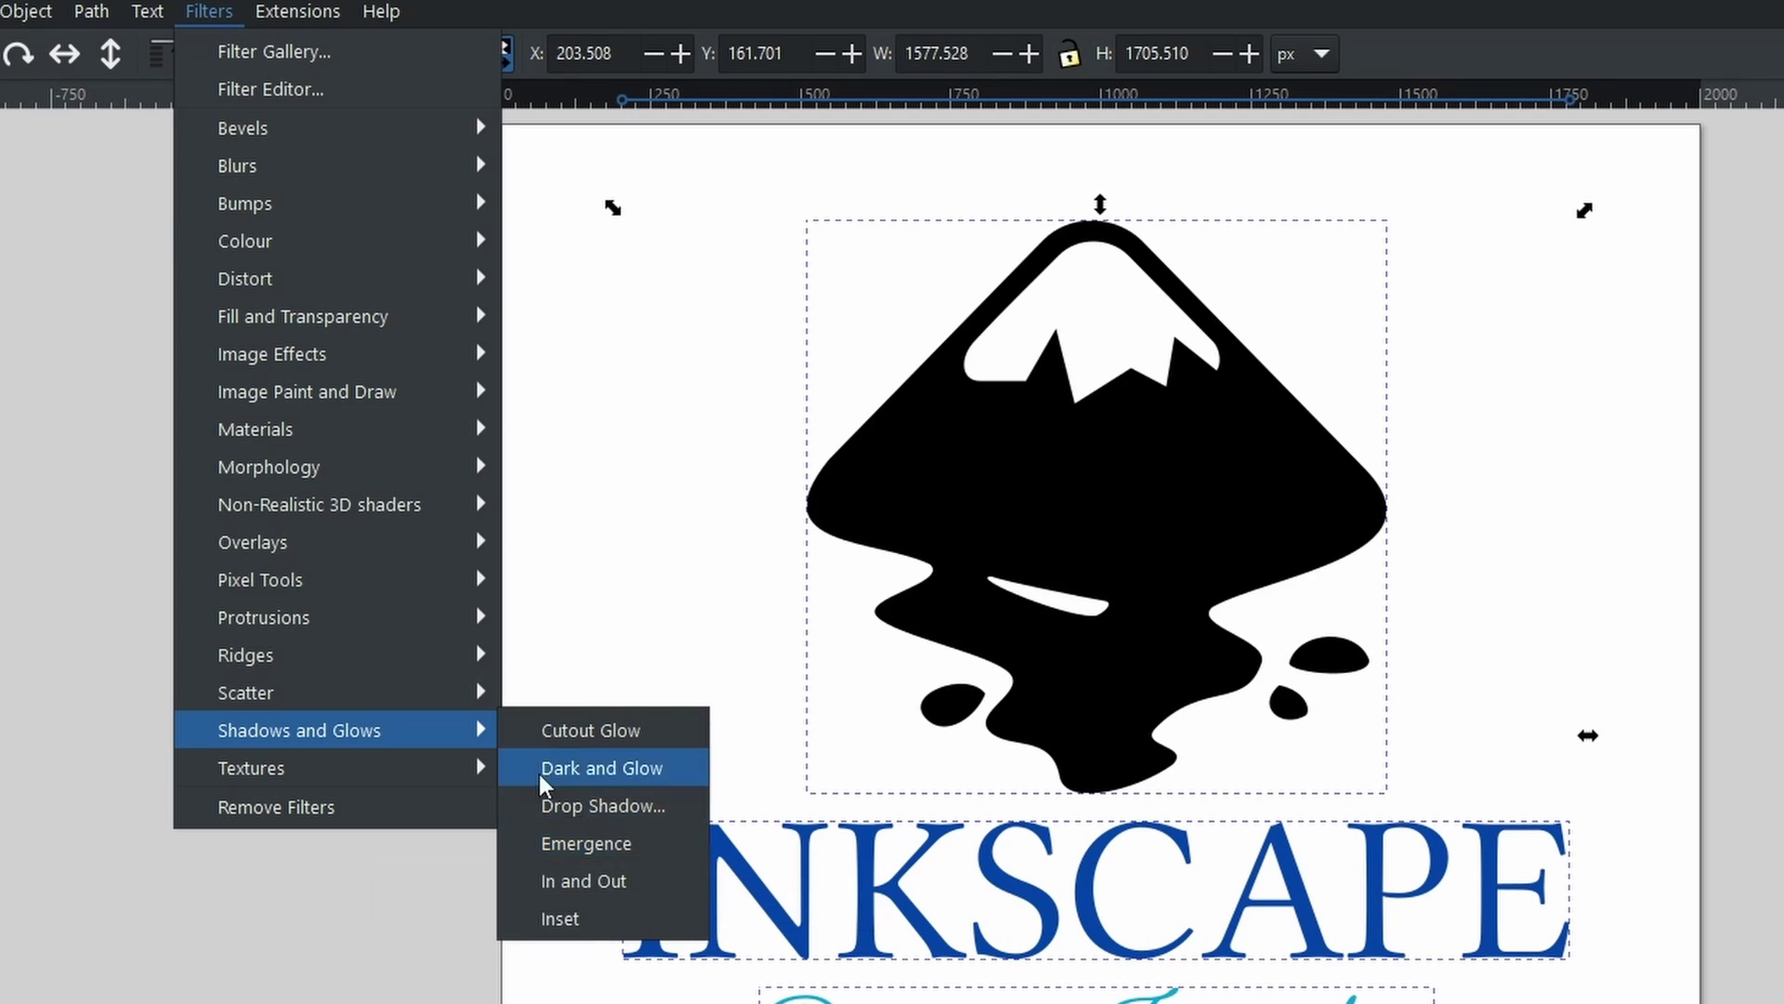
pyautogui.moveTo(296, 433)
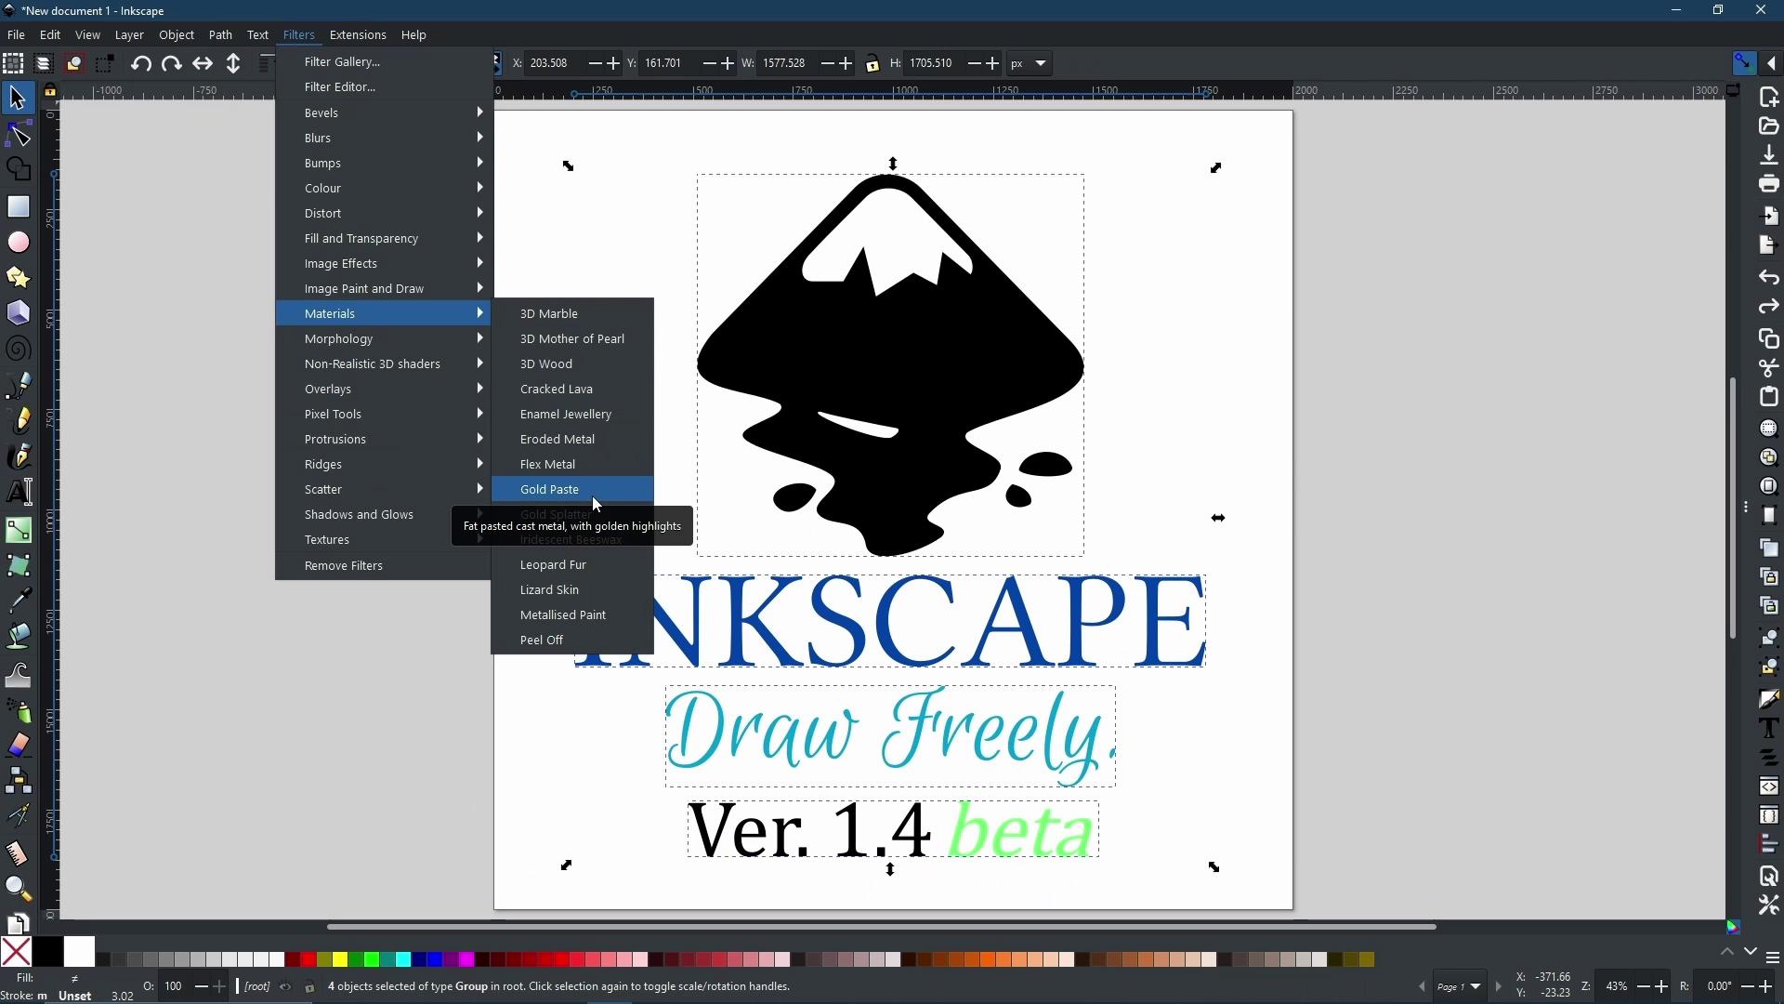
pyautogui.click(651, 705)
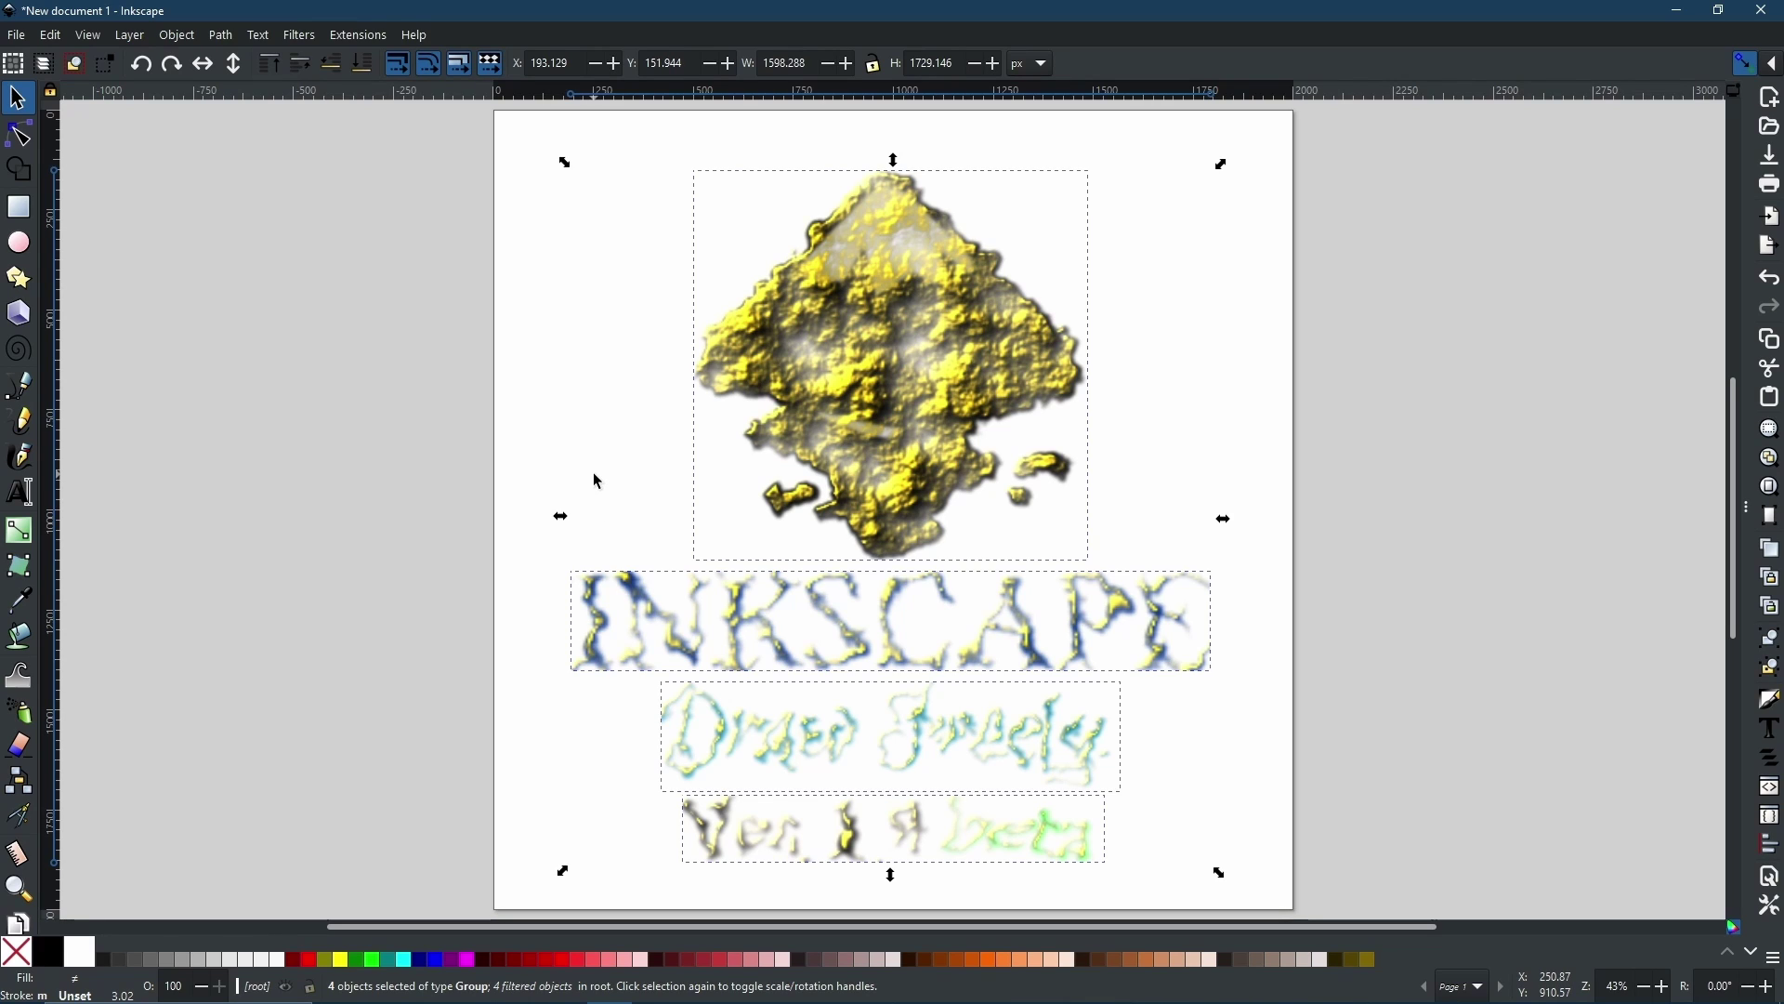
# Undo the Gold Paste filter and open the Filter Gallery
pyautogui.press('ctrl')
pyautogui.hotkey('ctrl', 'z')
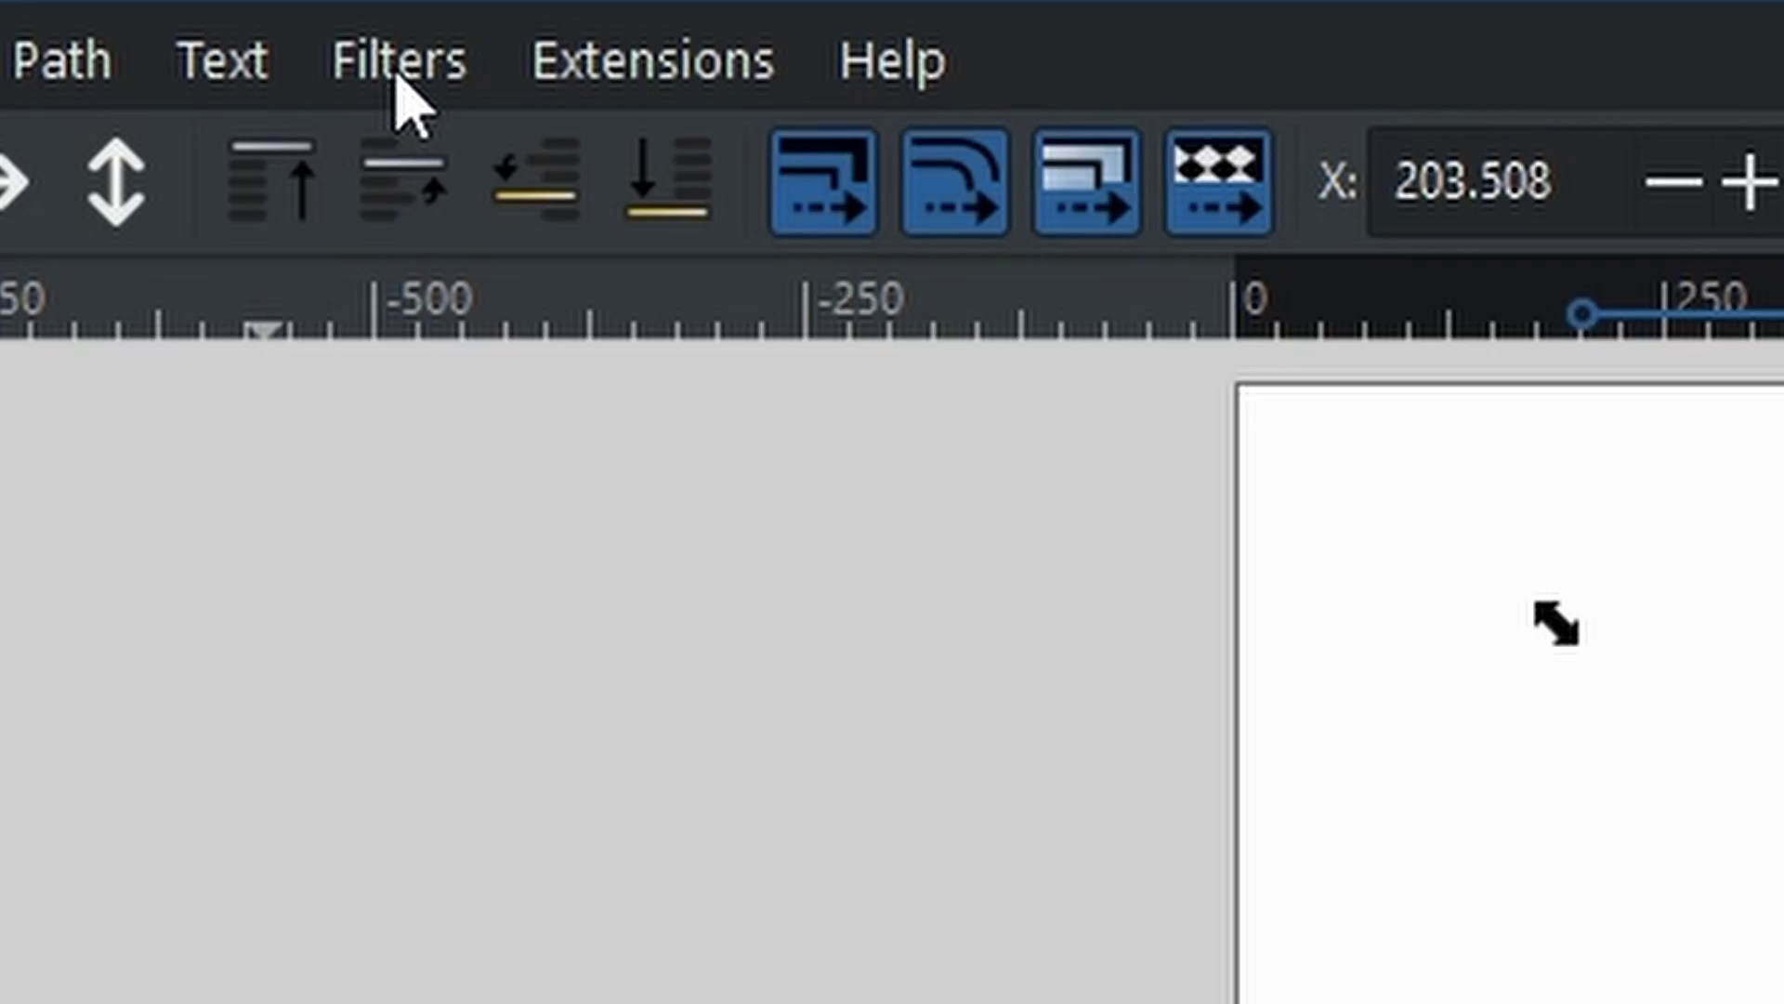
pyautogui.click(345, 48)
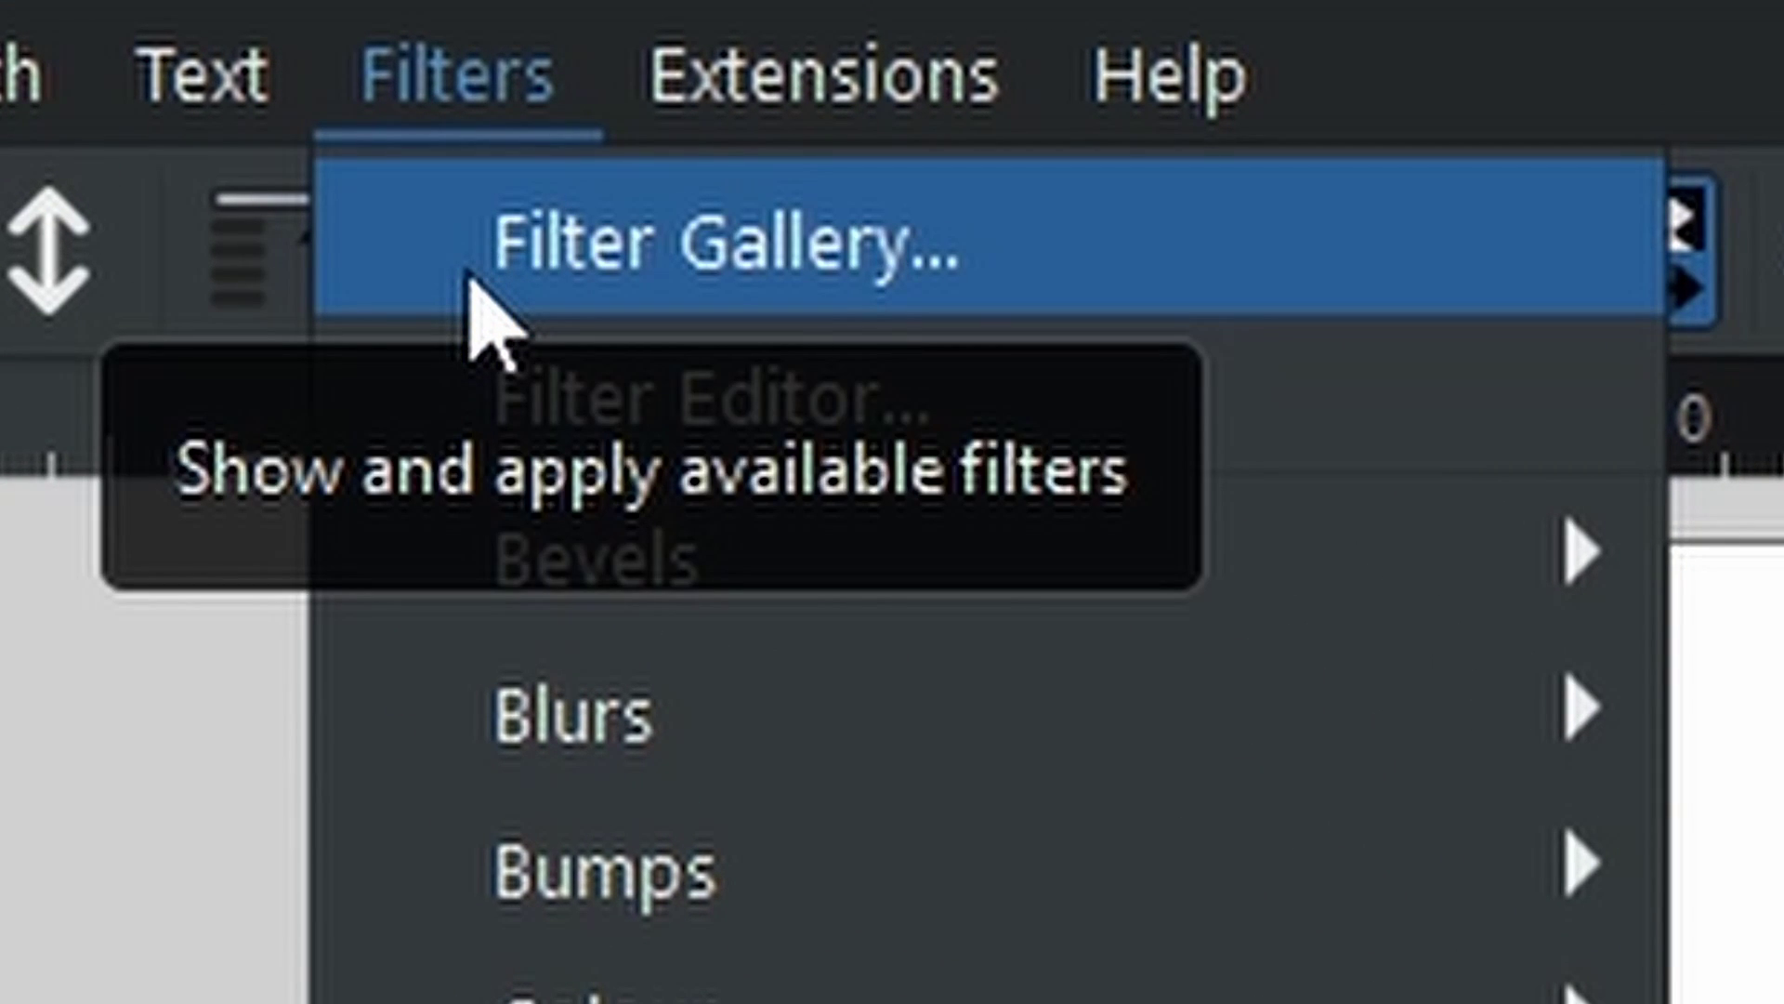
pyautogui.click(472, 271)
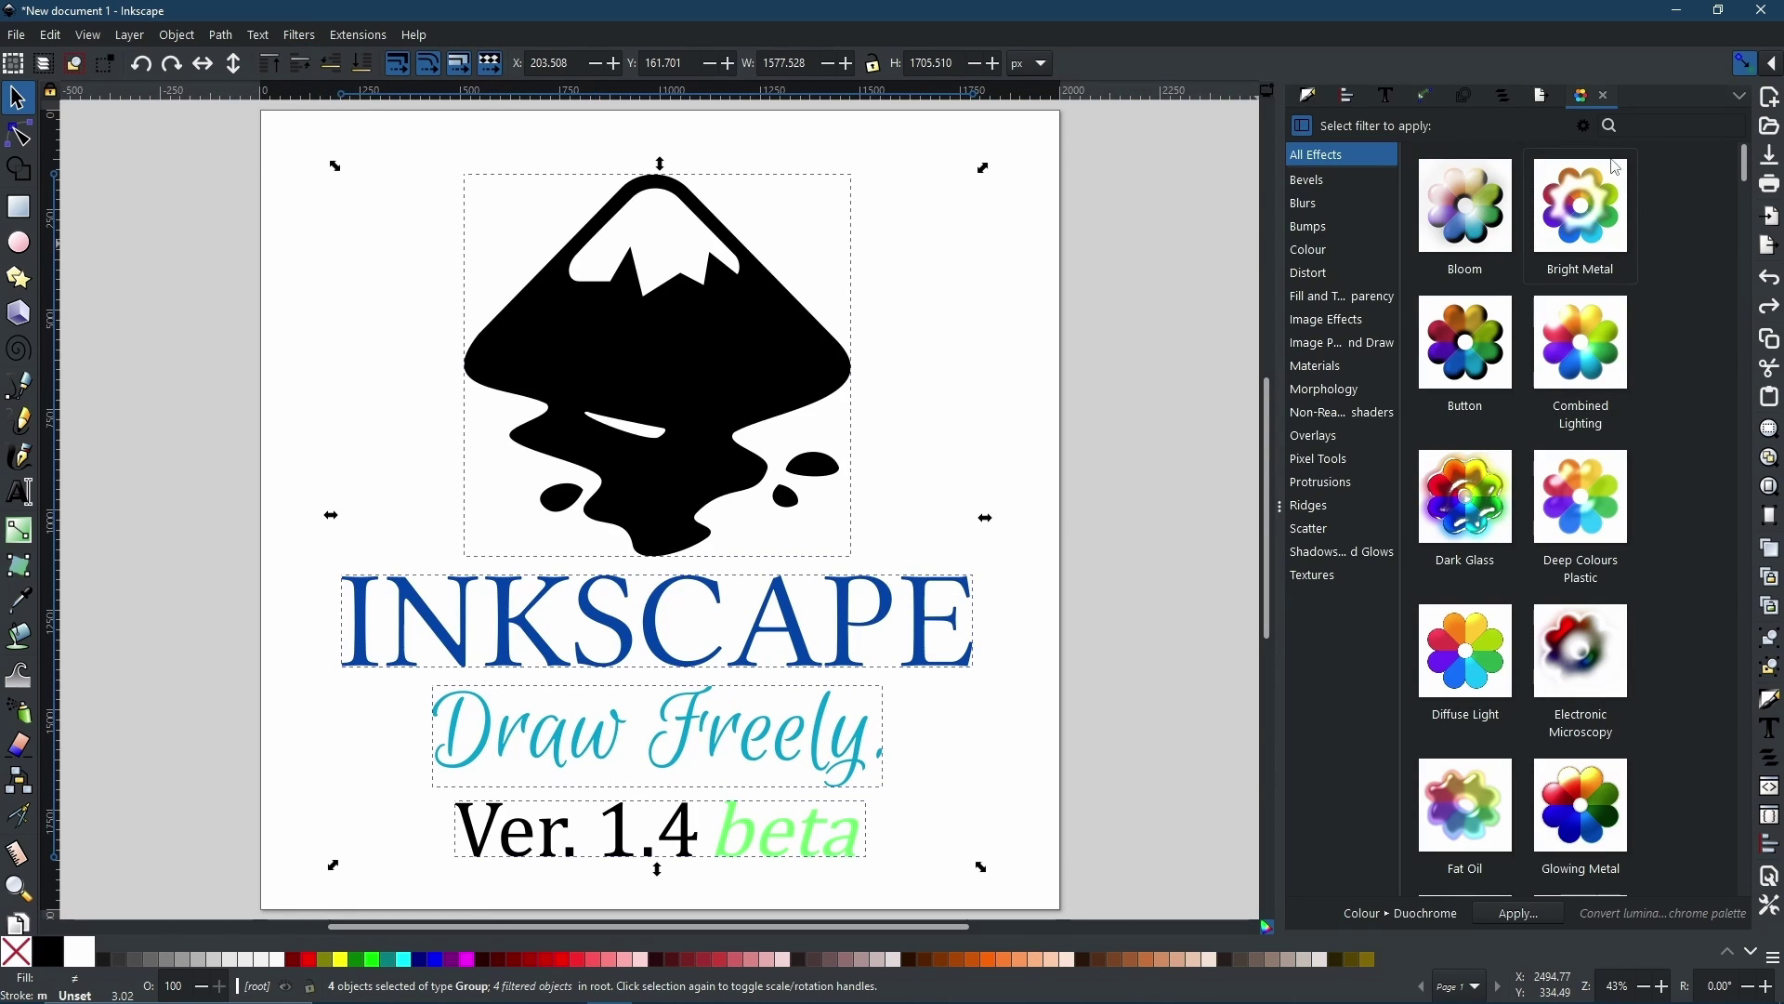
# Examine several Filter Gallery categories, including Non-Realistic 3D shaders and Textures, and browse the thumbnails under All Effects
pyautogui.click(1325, 203)
pyautogui.click(1365, 297)
pyautogui.click(1348, 417)
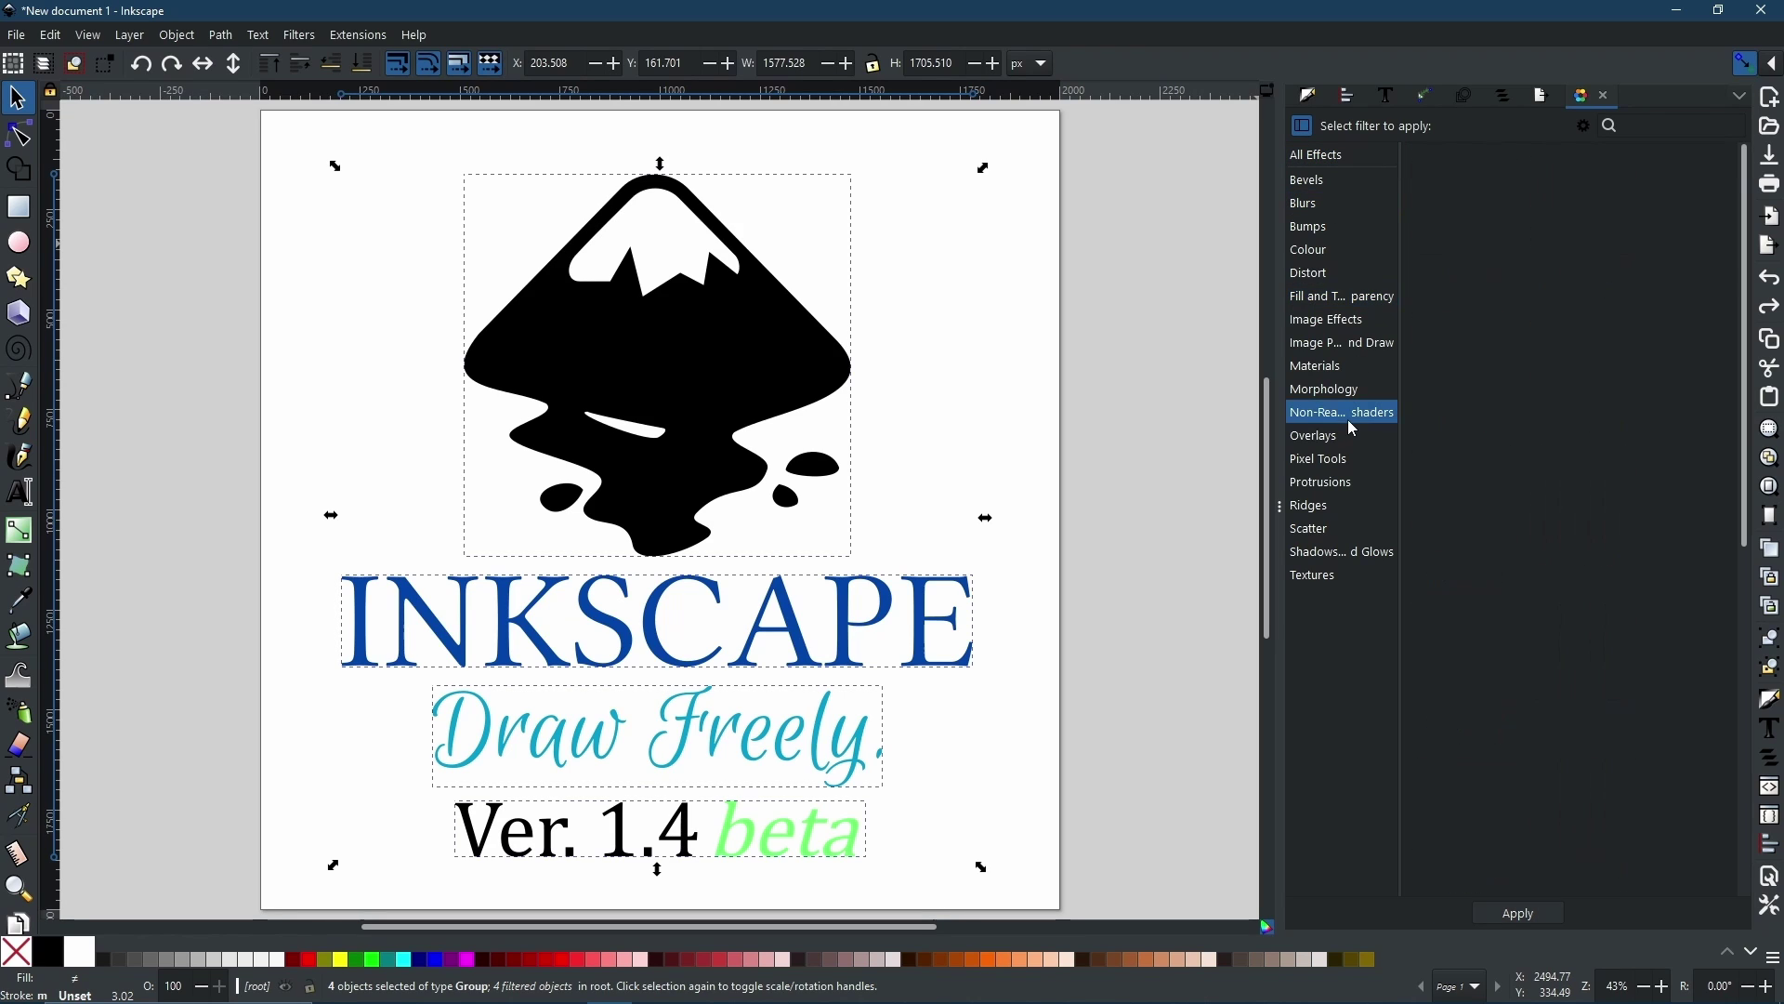
pyautogui.click(1366, 576)
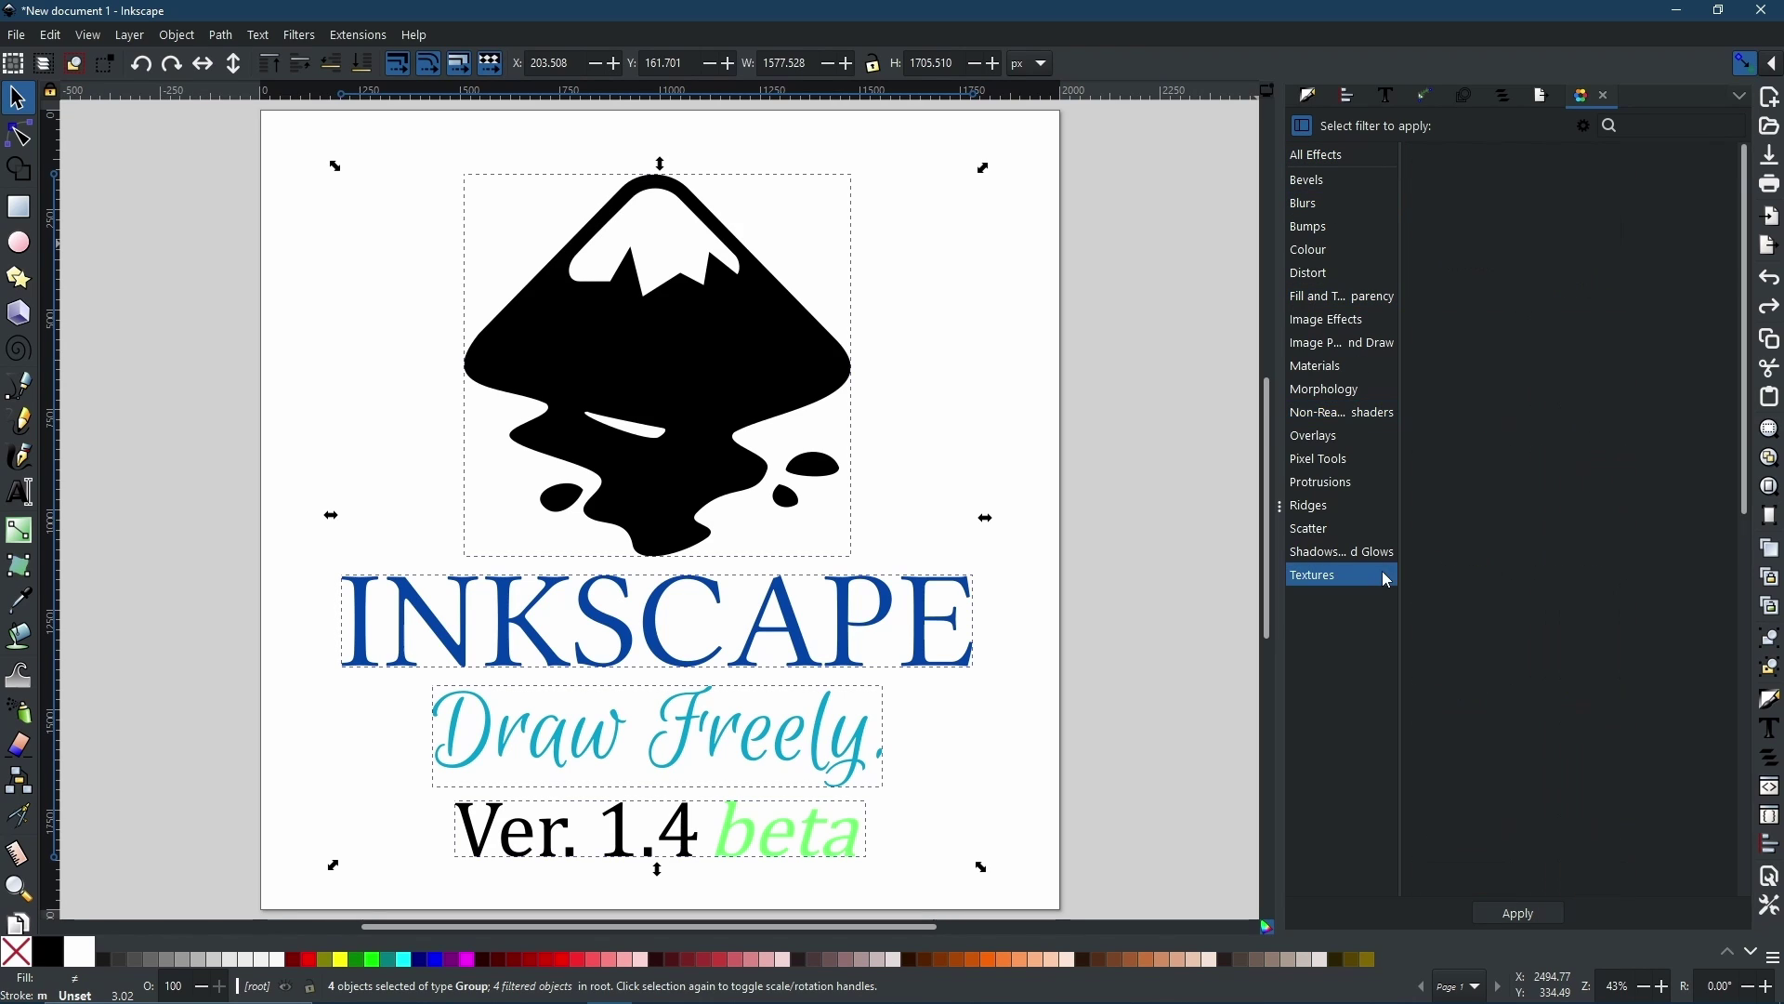
pyautogui.click(1338, 160)
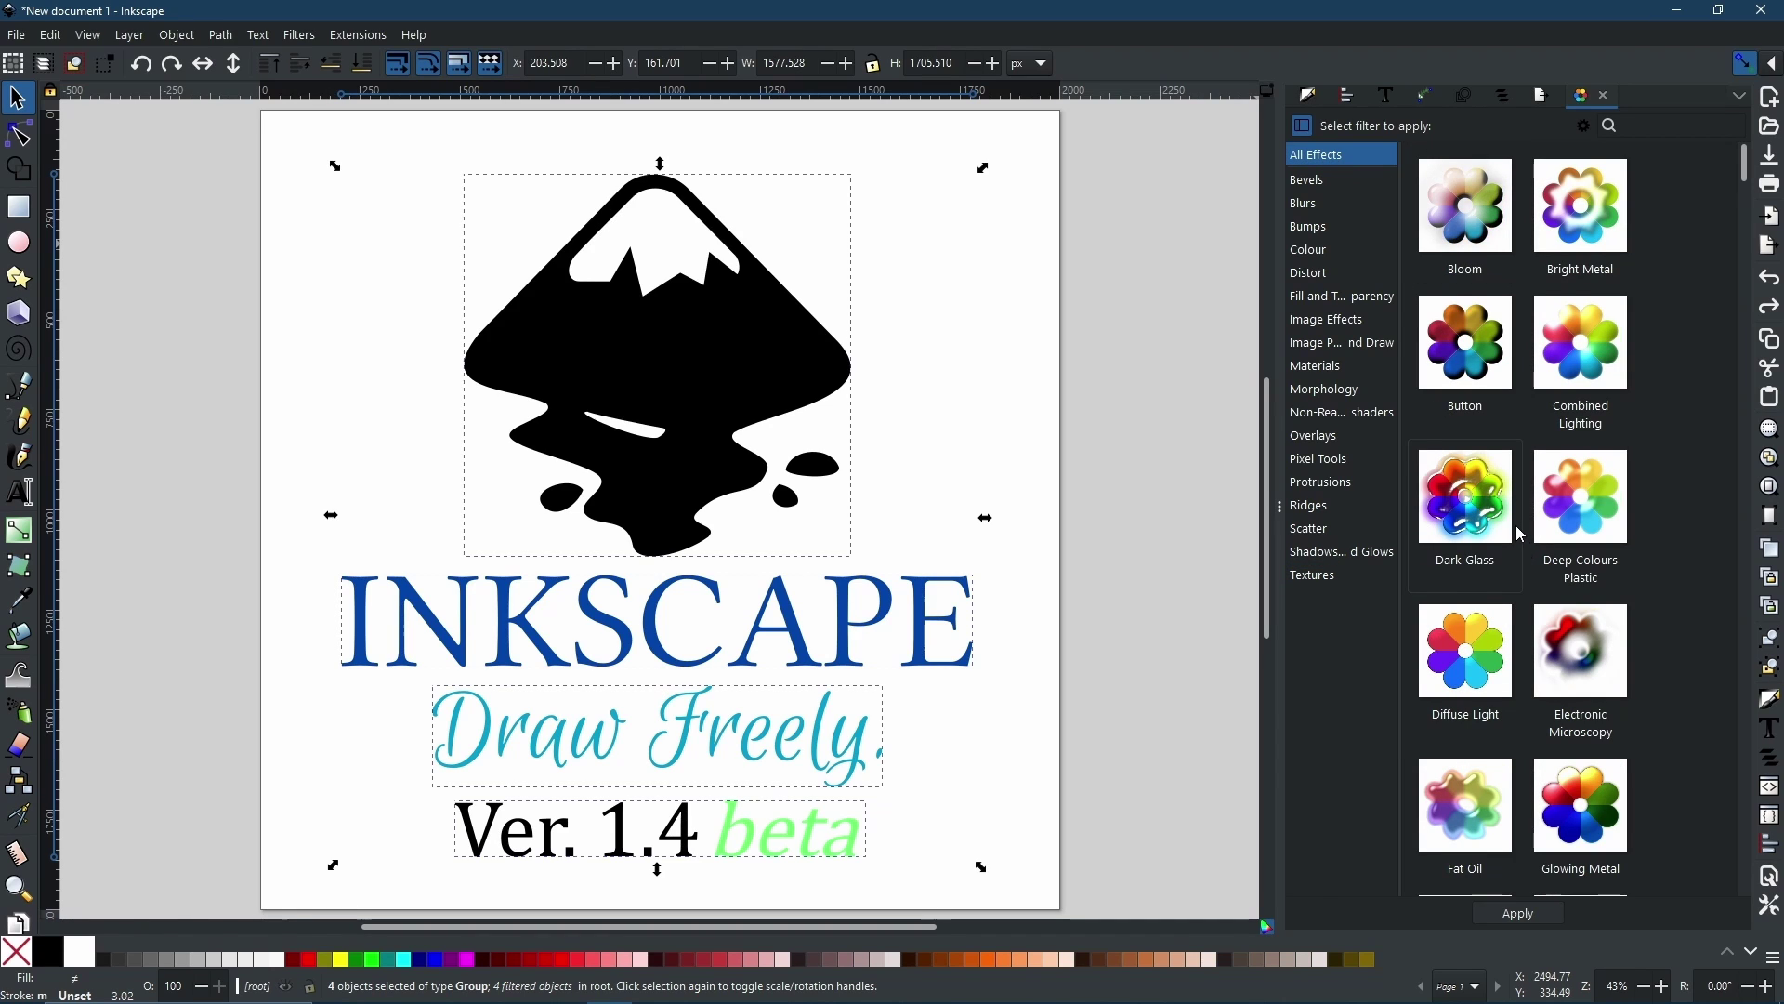
pyautogui.scroll(-5, 1521, 535)
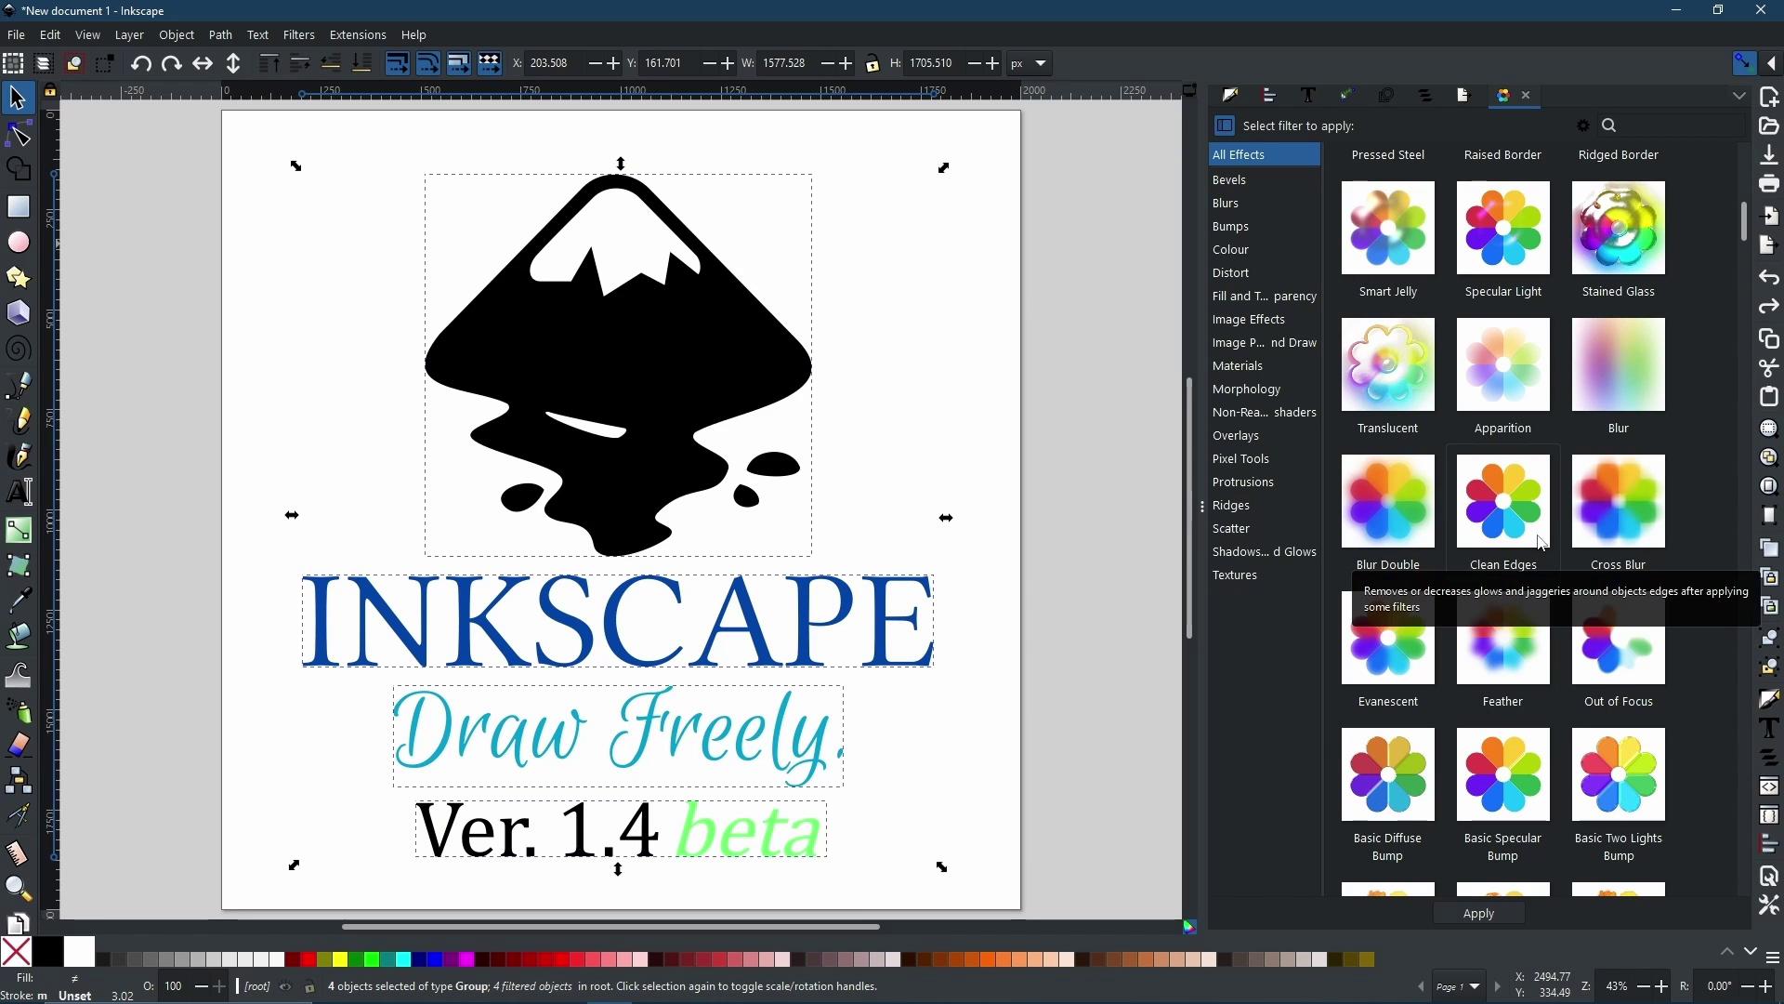
pyautogui.scroll(-1, 1473, 741)
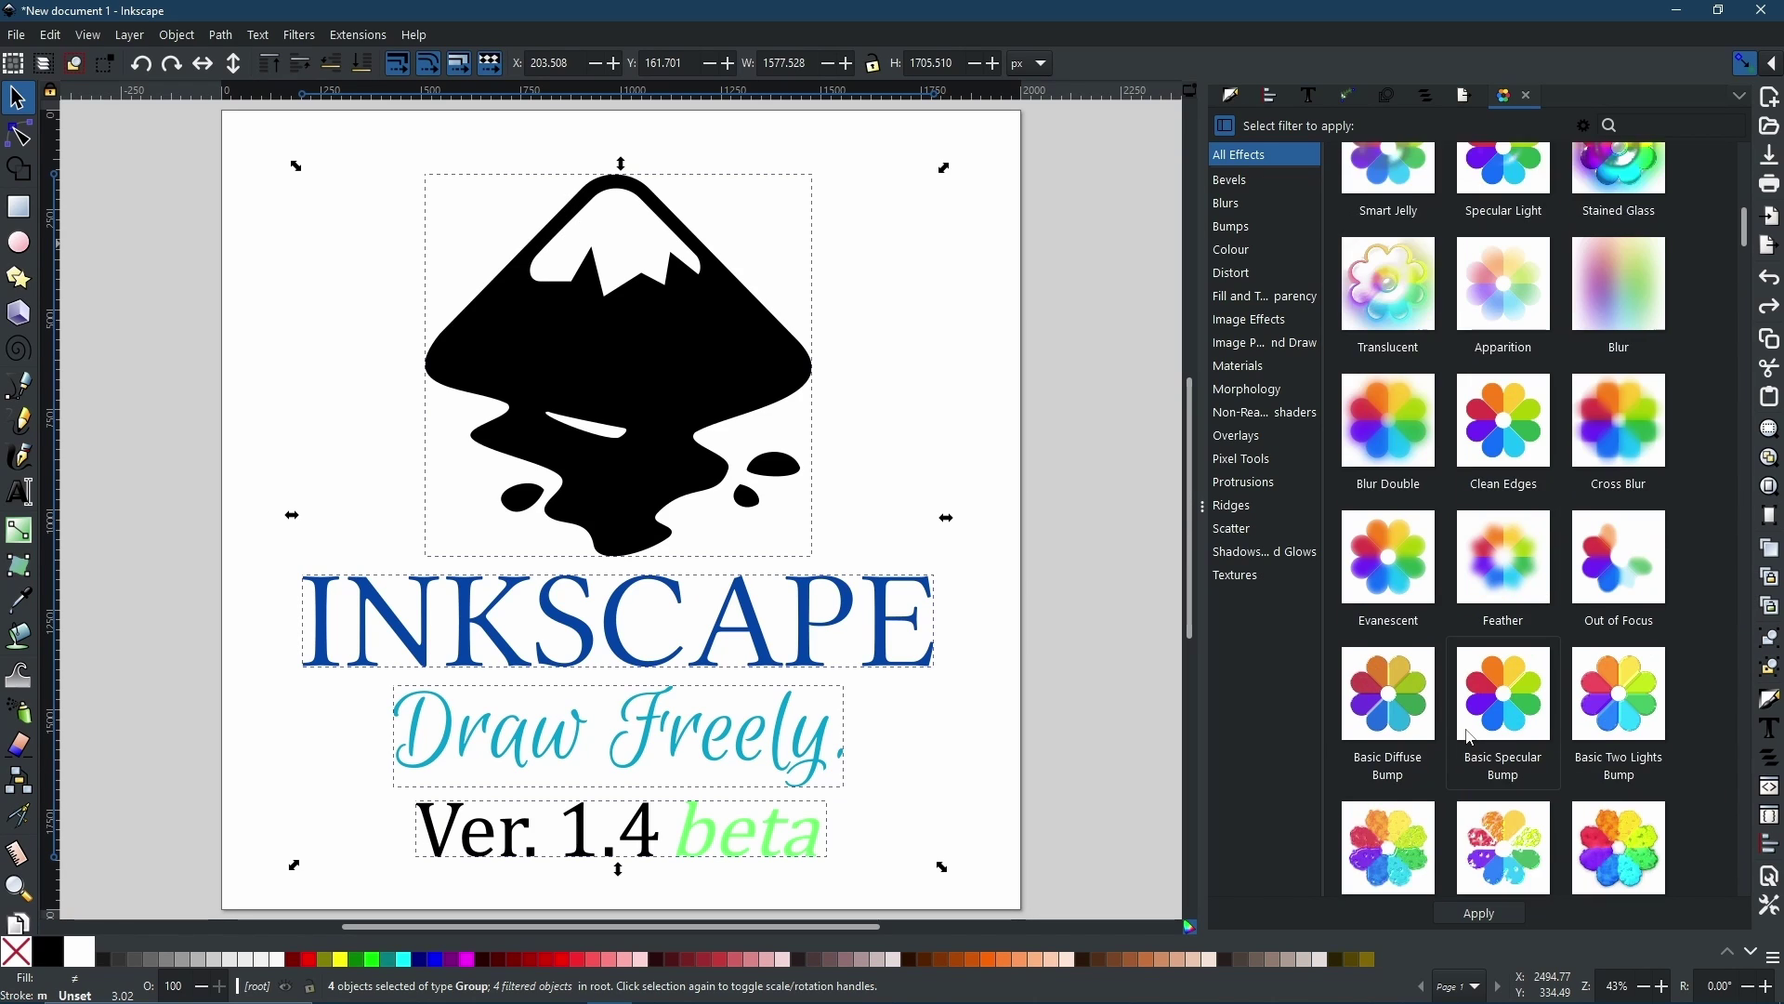
pyautogui.scroll(-1, 1470, 737)
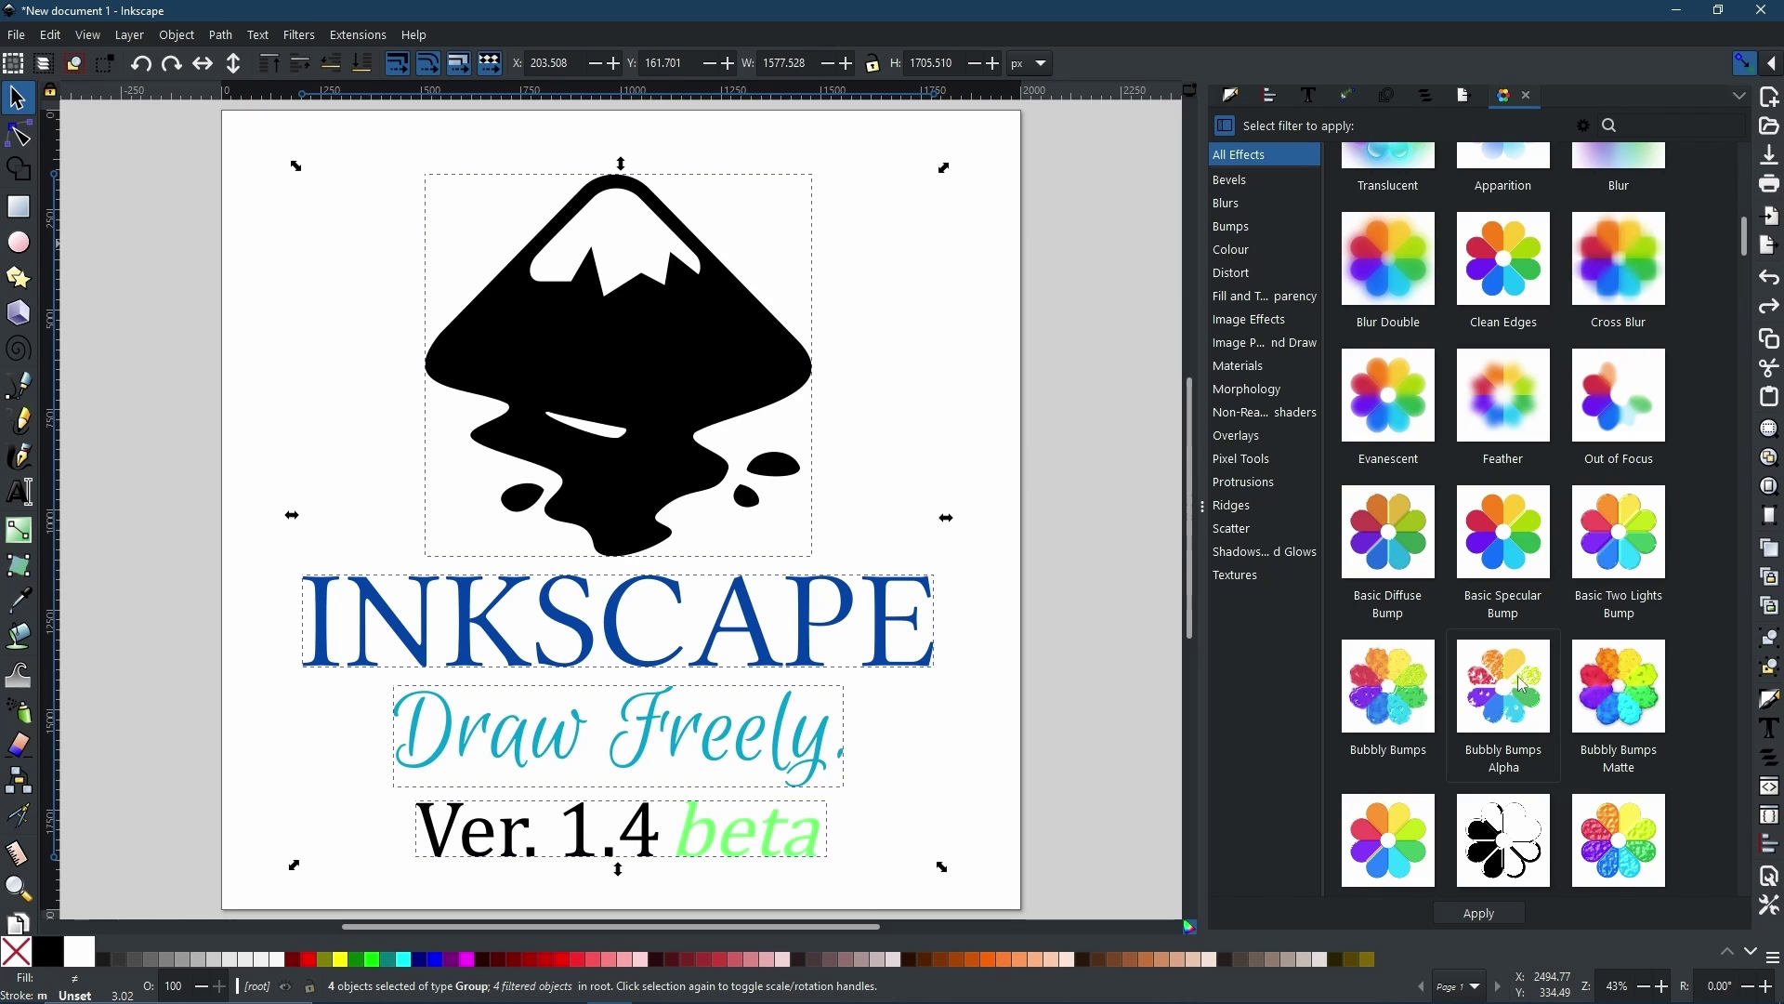
pyautogui.scroll(-5, 1599, 683)
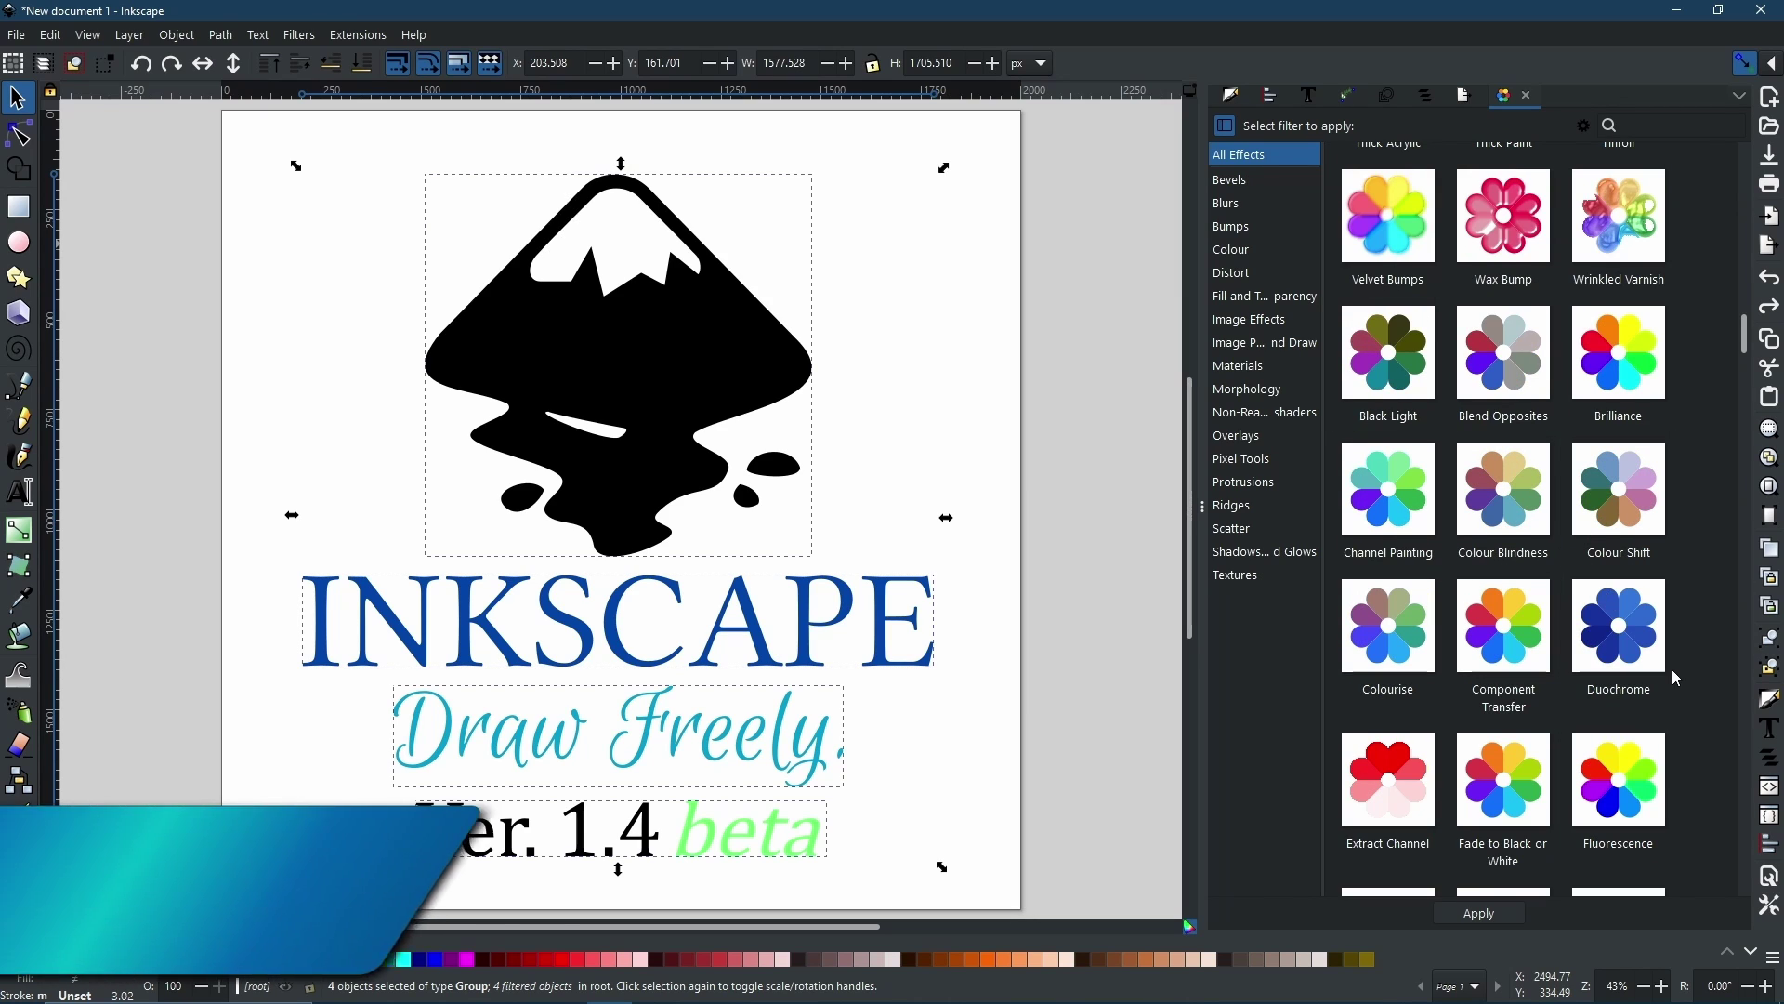
# Open the Duochrome filter's settings for the selected artwork and turn on its live preview
pyautogui.click(1612, 658)
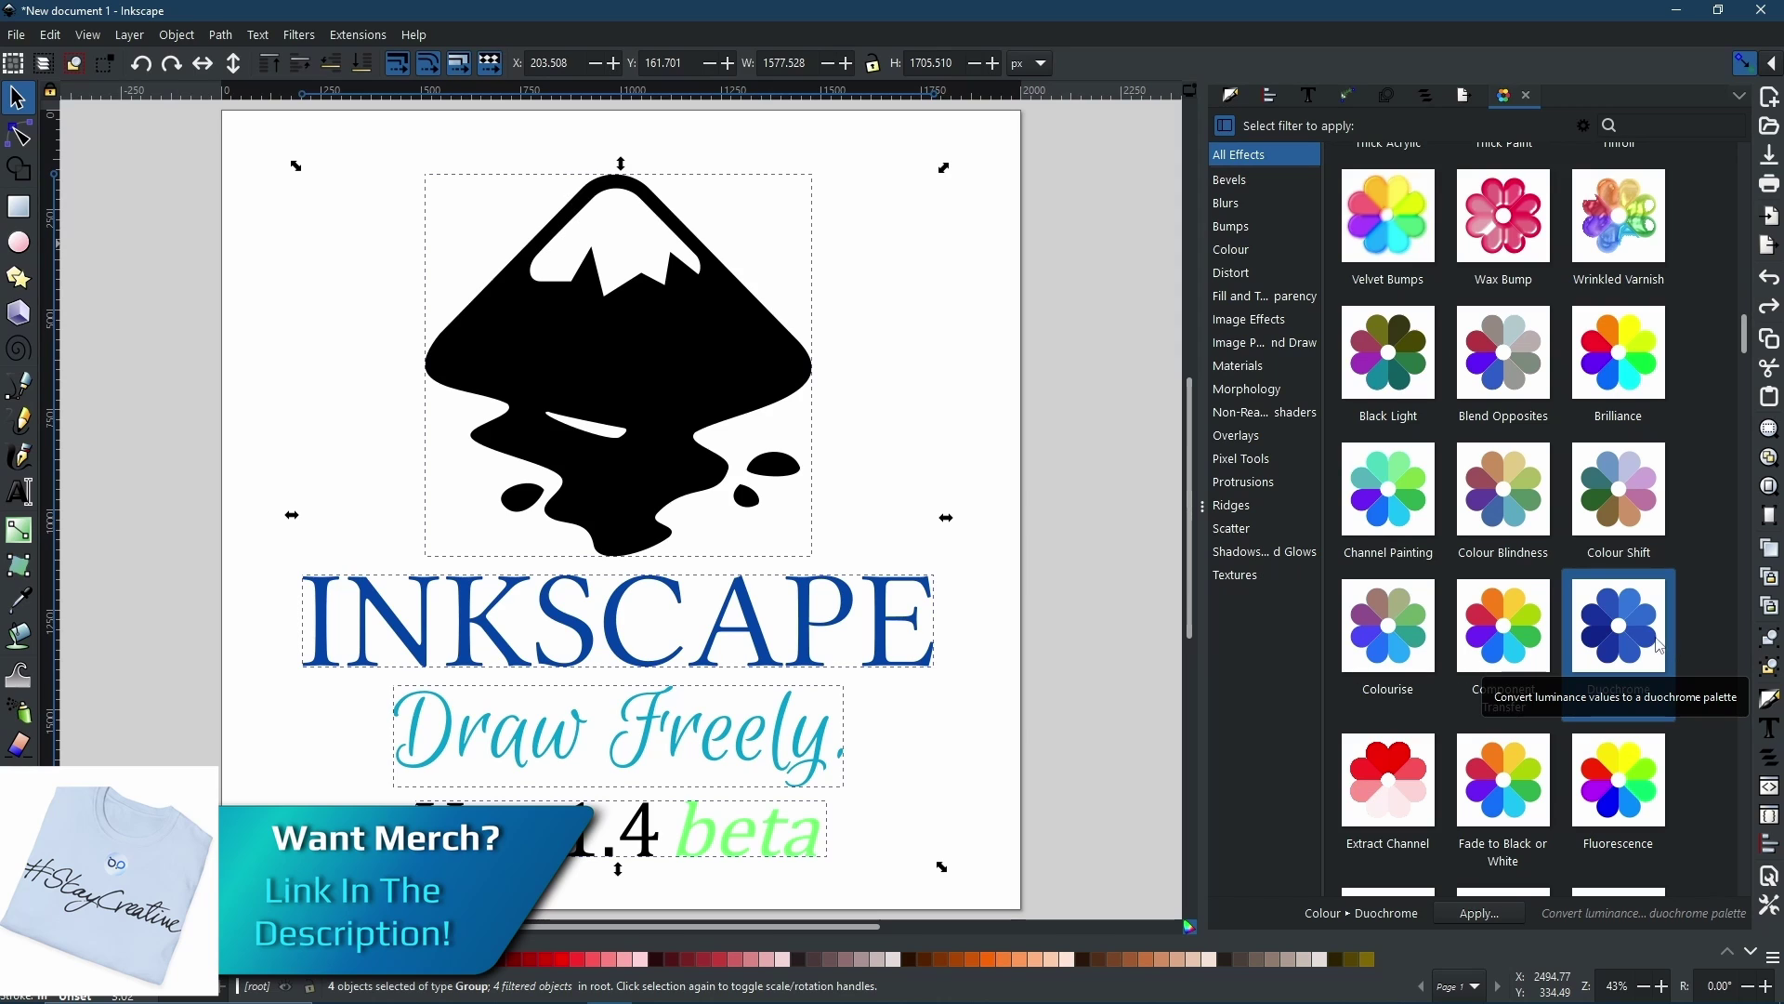
pyautogui.click(1451, 915)
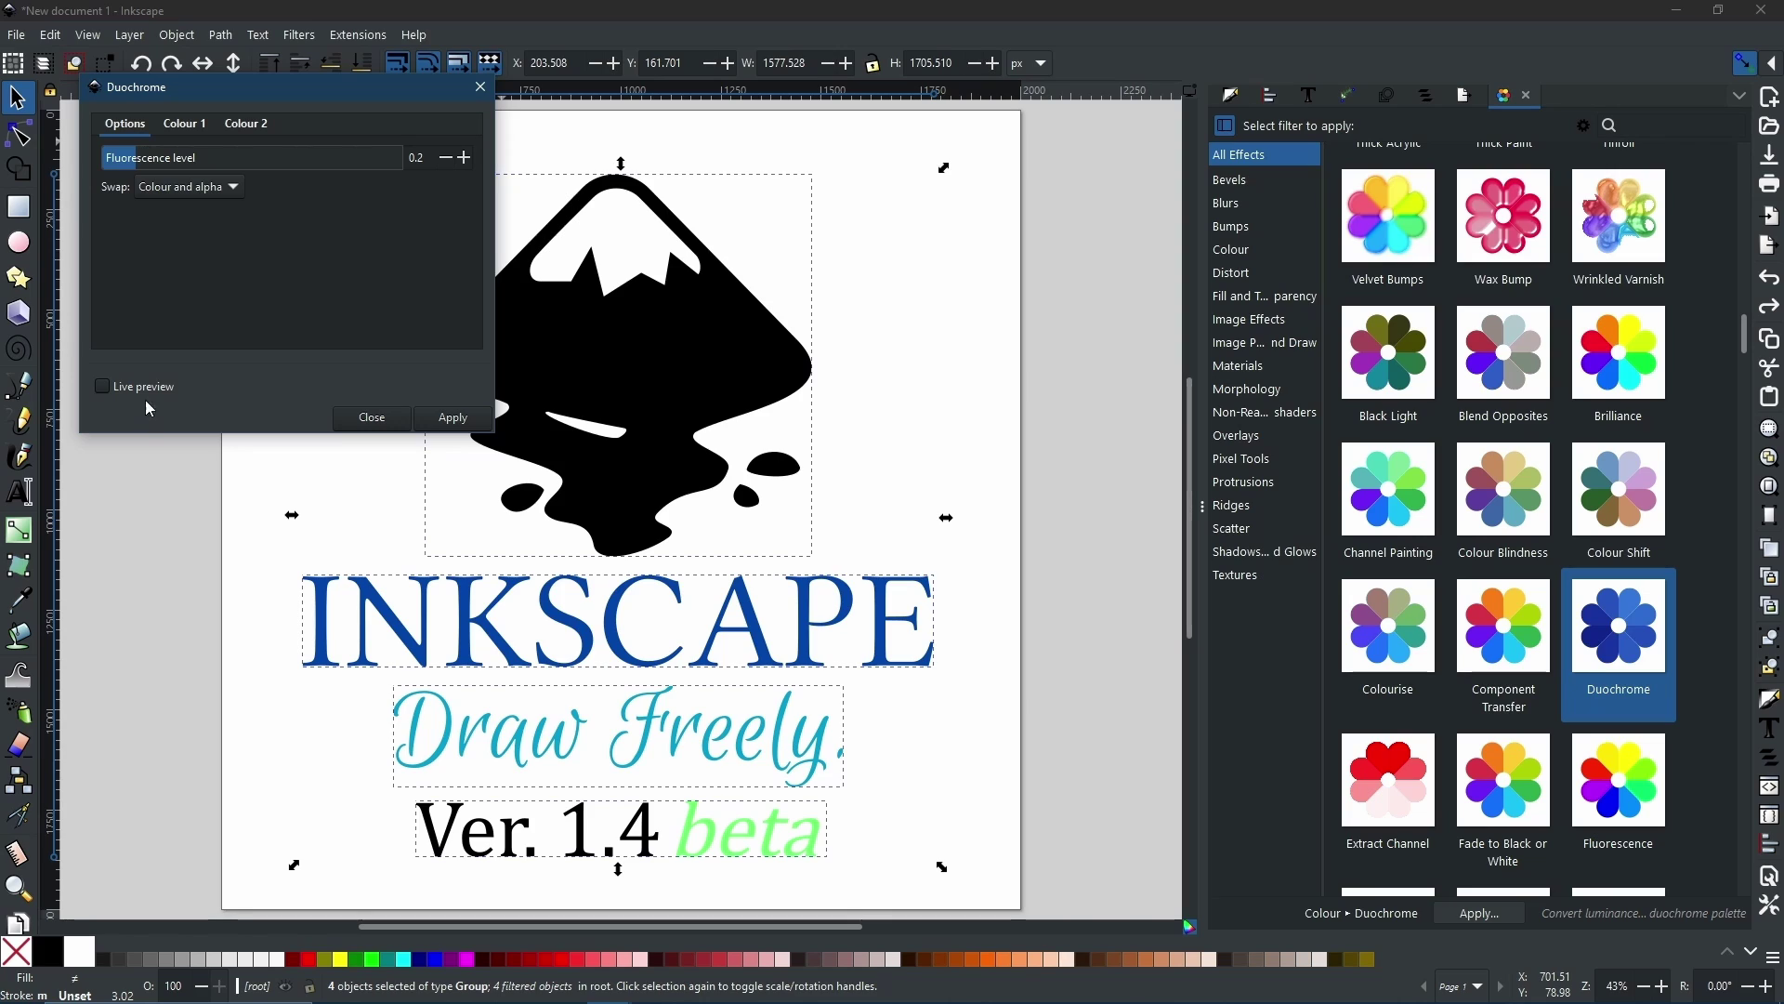
pyautogui.click(104, 387)
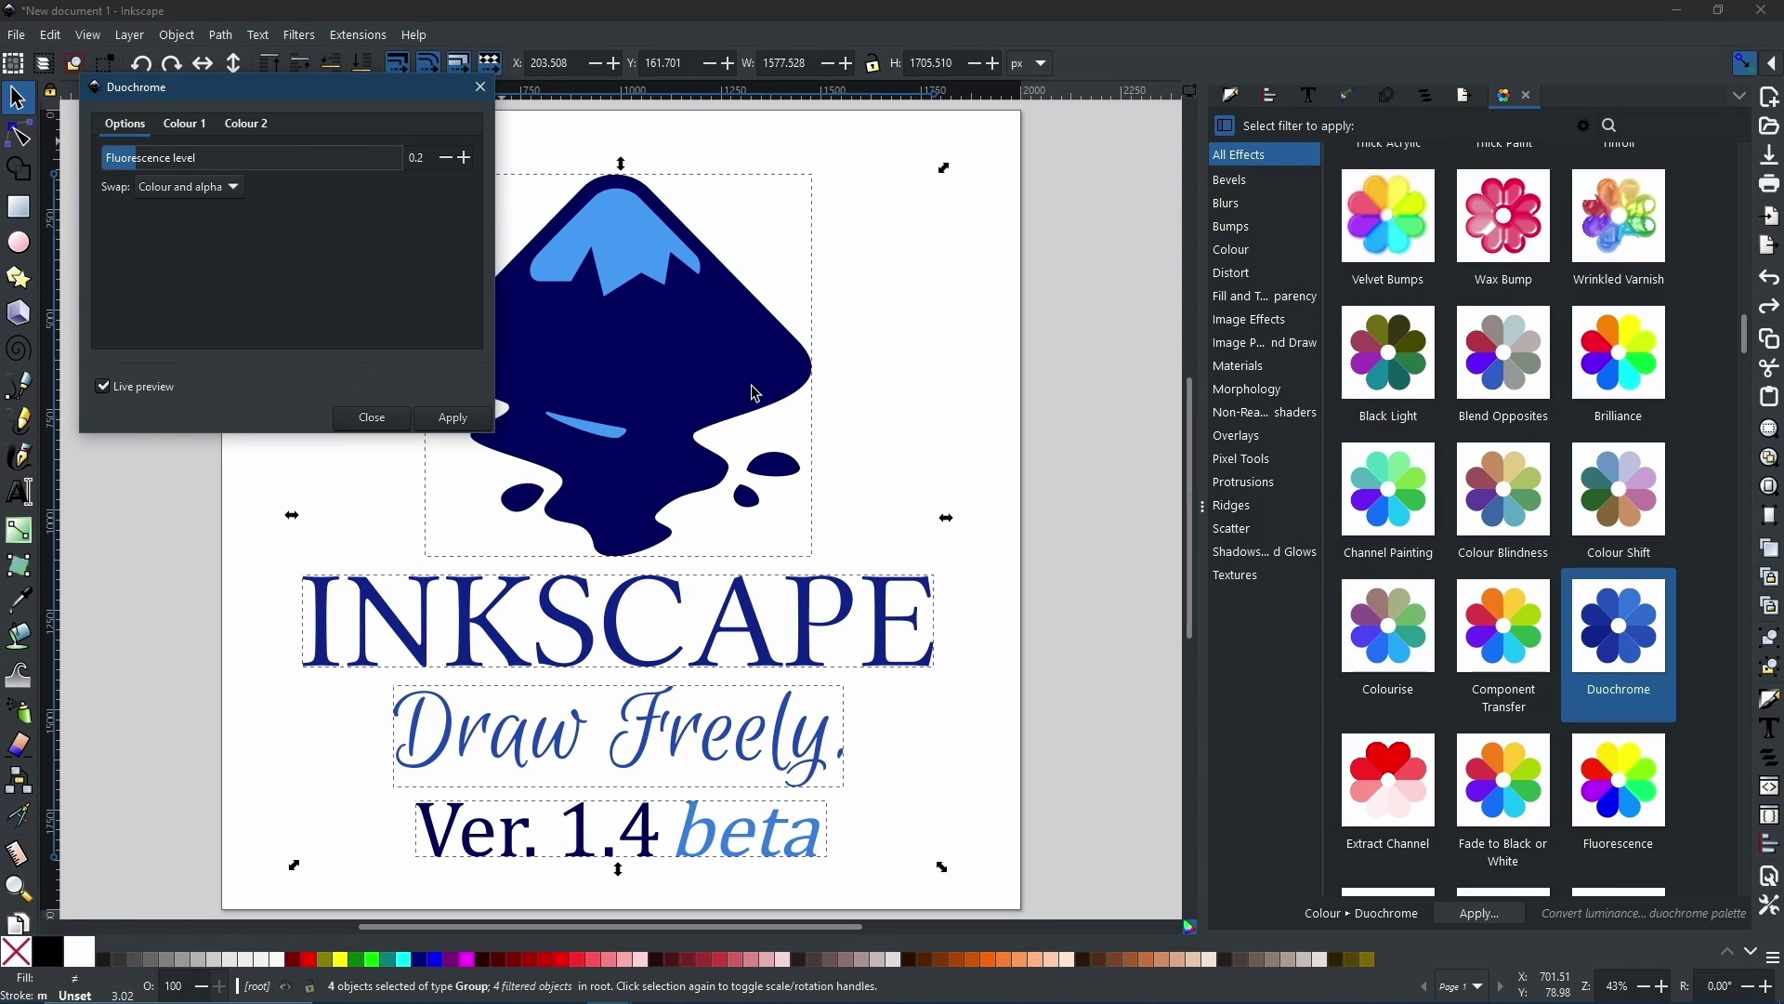
# Set Duochrome's Swap option to Colour only and apply the filter to the selected artwork
pyautogui.click(158, 187)
pyautogui.click(167, 246)
pyautogui.click(164, 190)
pyautogui.click(167, 176)
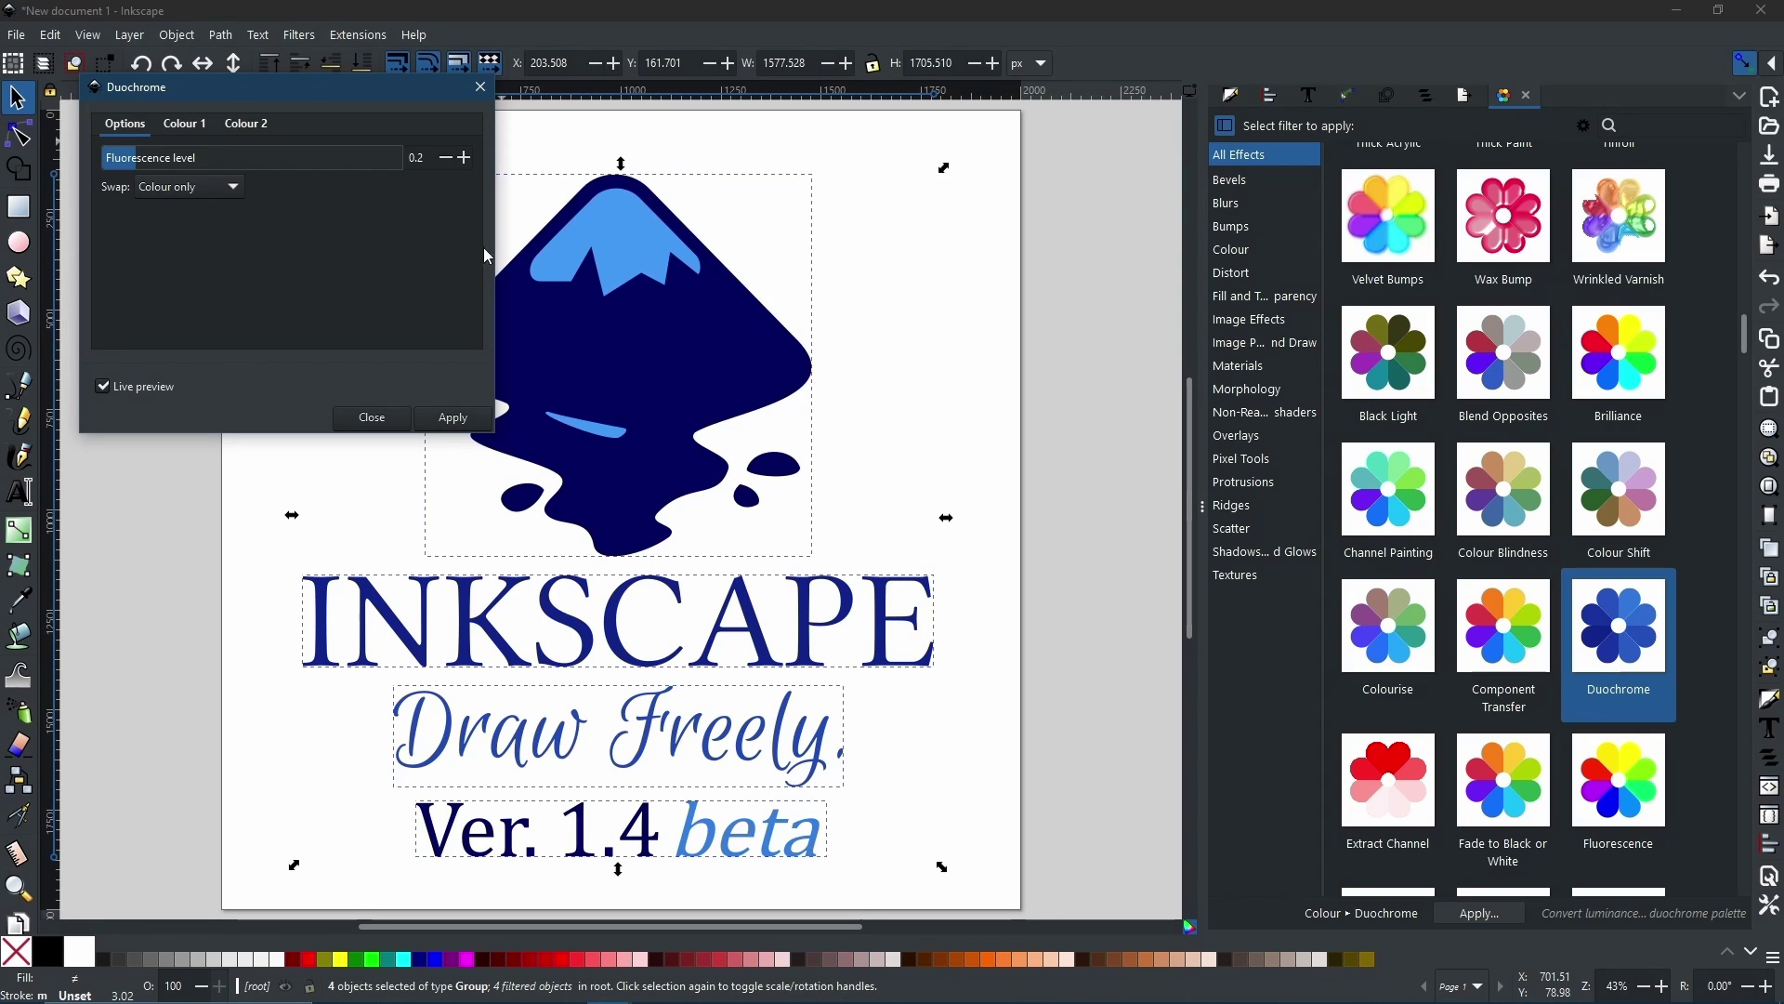
pyautogui.click(456, 419)
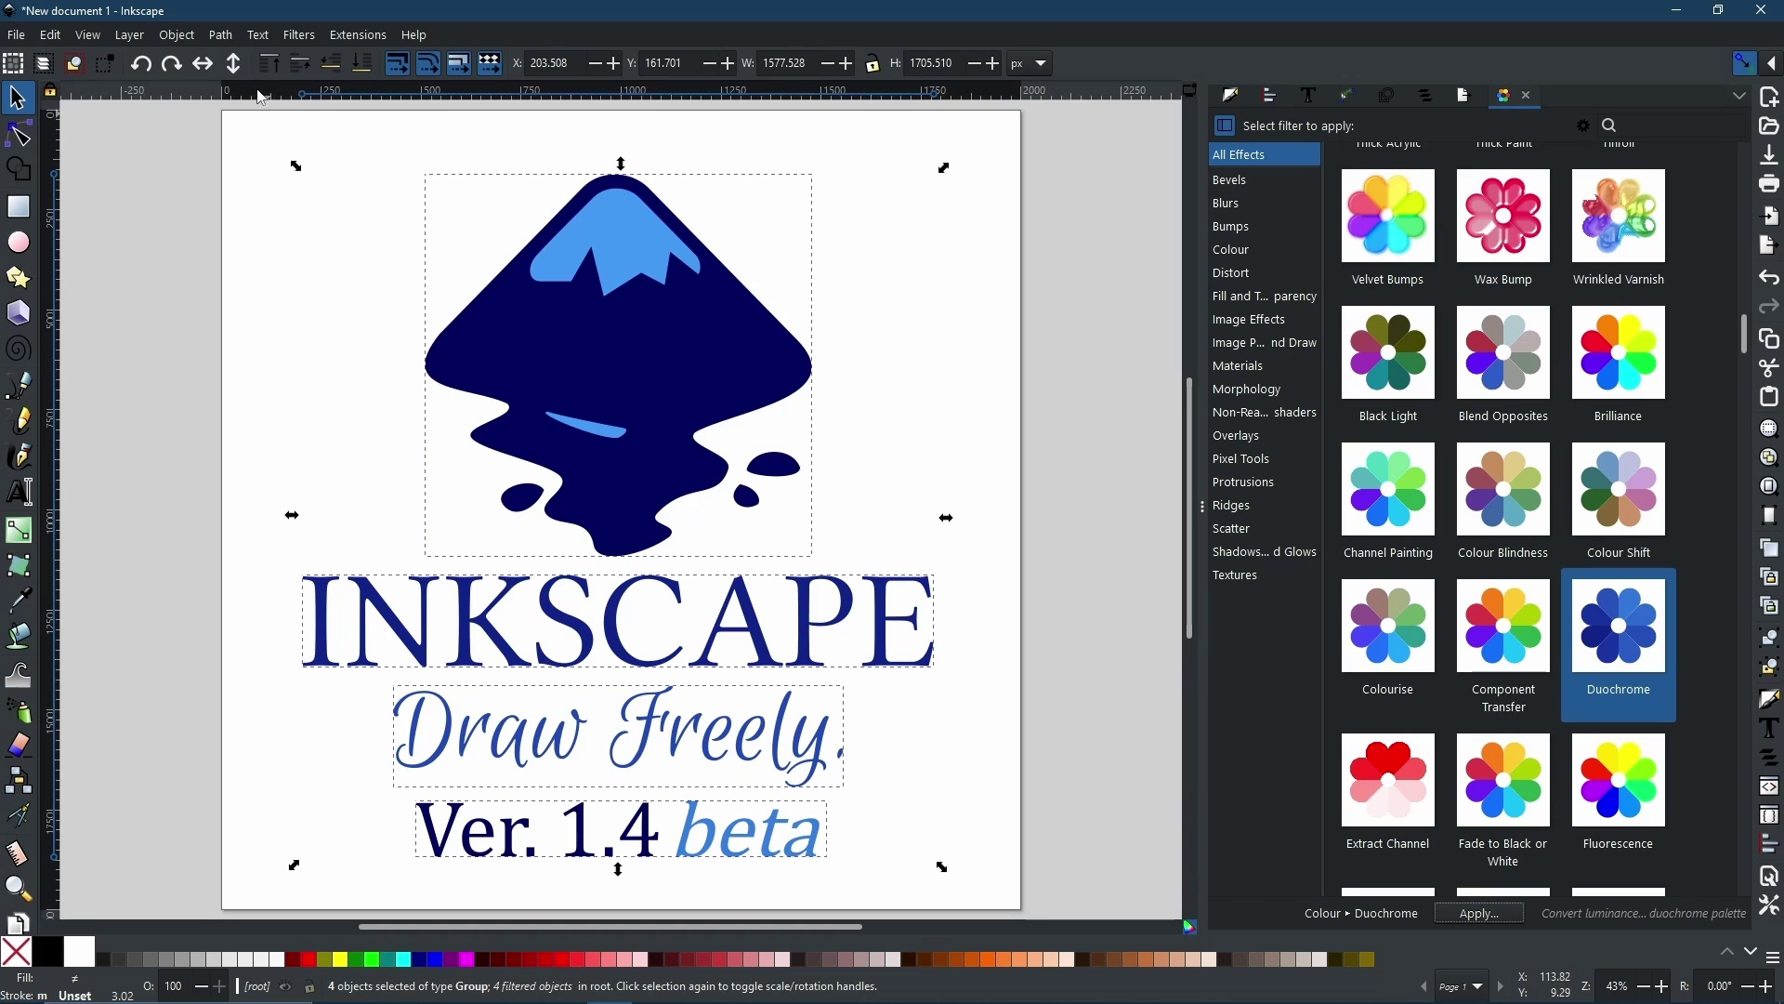
# Open the Filter Editor for the selected artwork
pyautogui.click(300, 38)
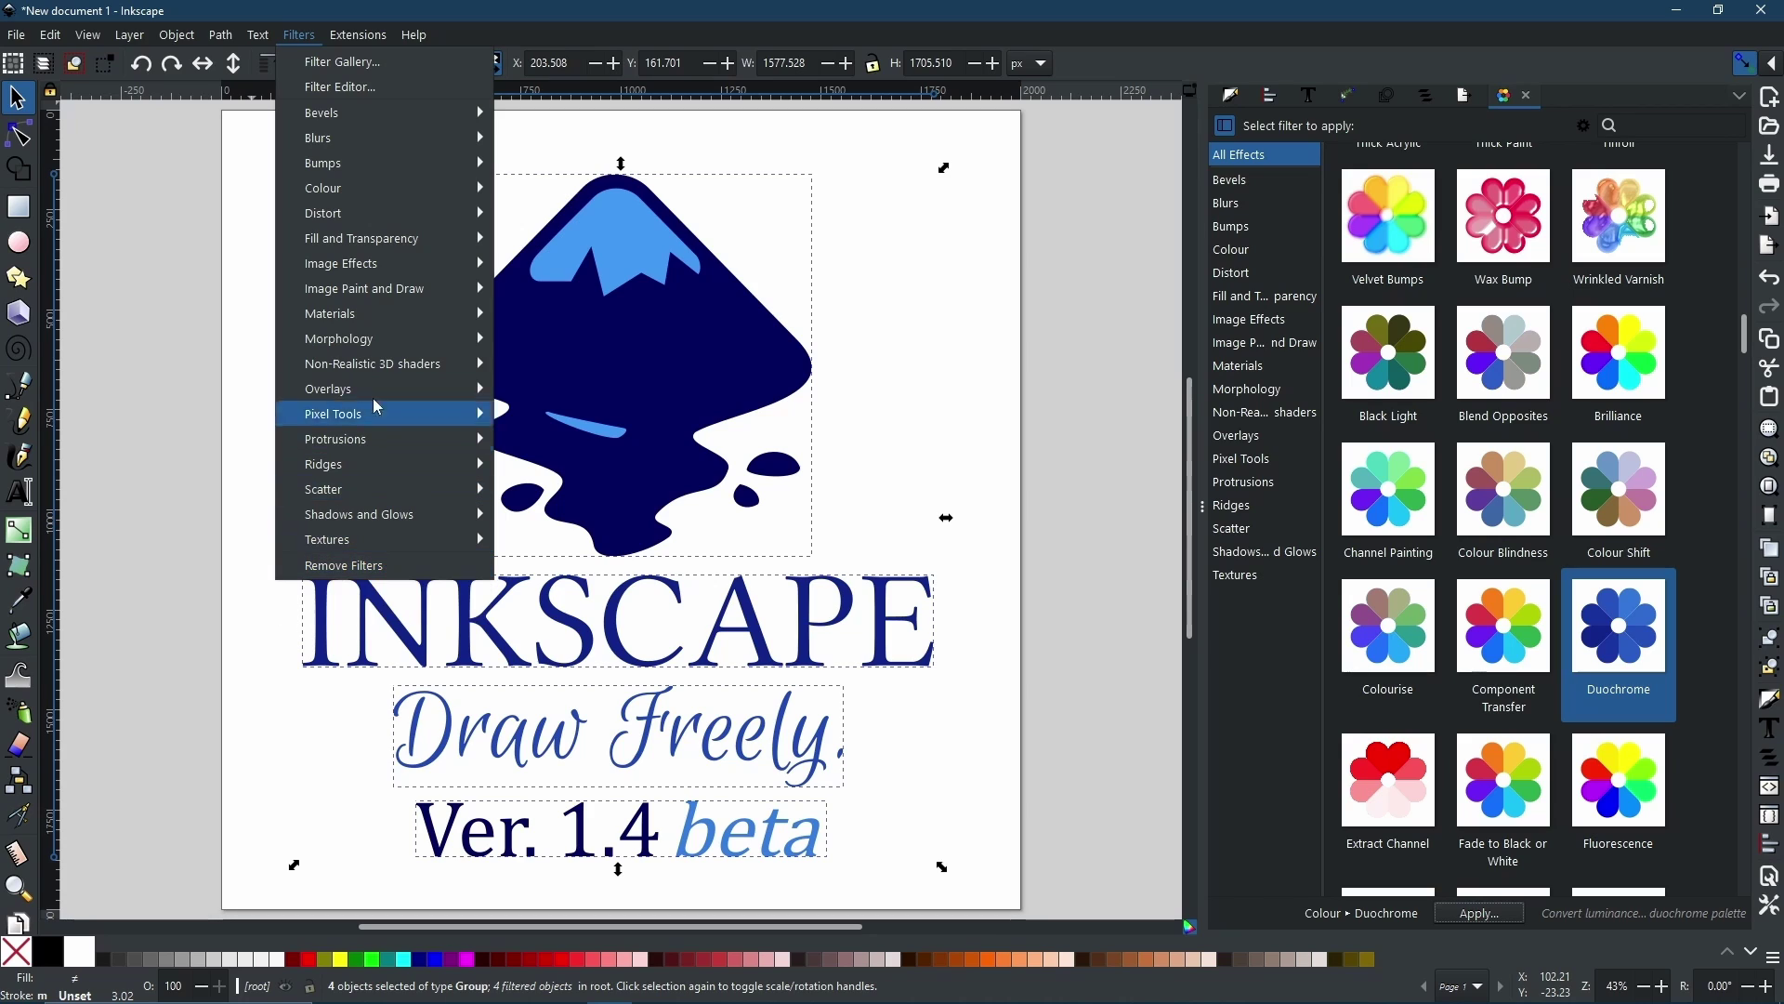
pyautogui.click(341, 87)
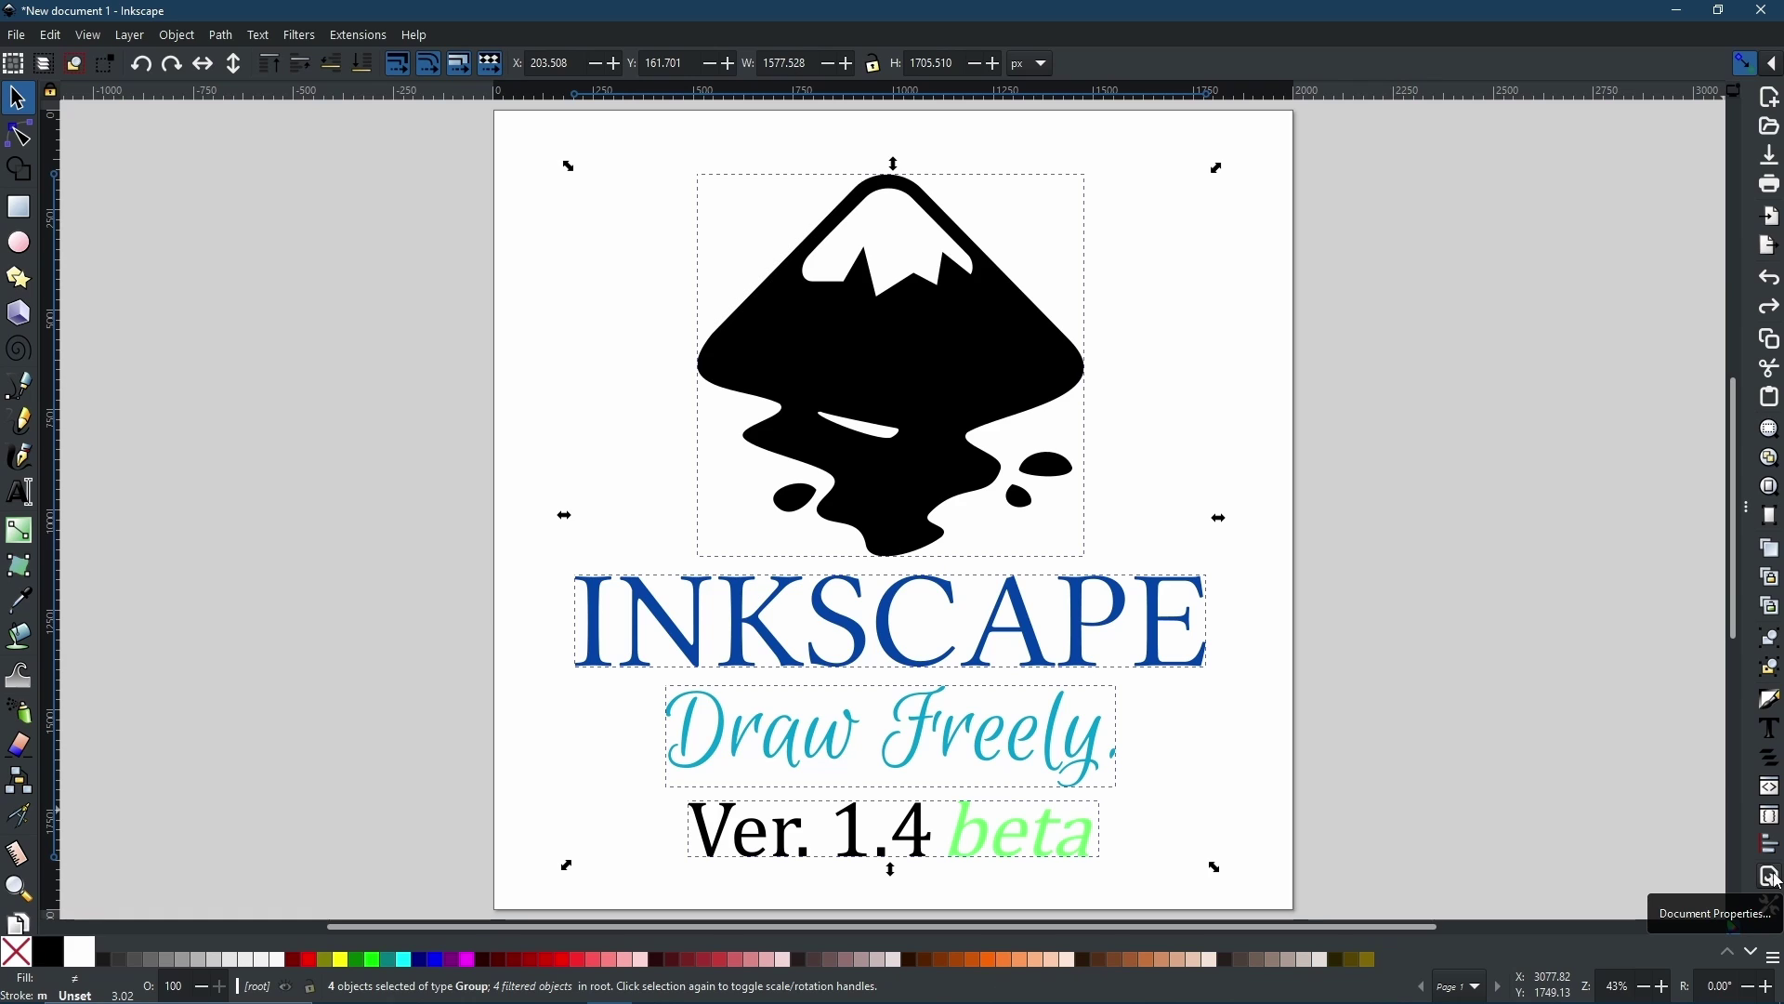
# Add a modular grid to the document through the Document Properties
pyautogui.click(27, 40)
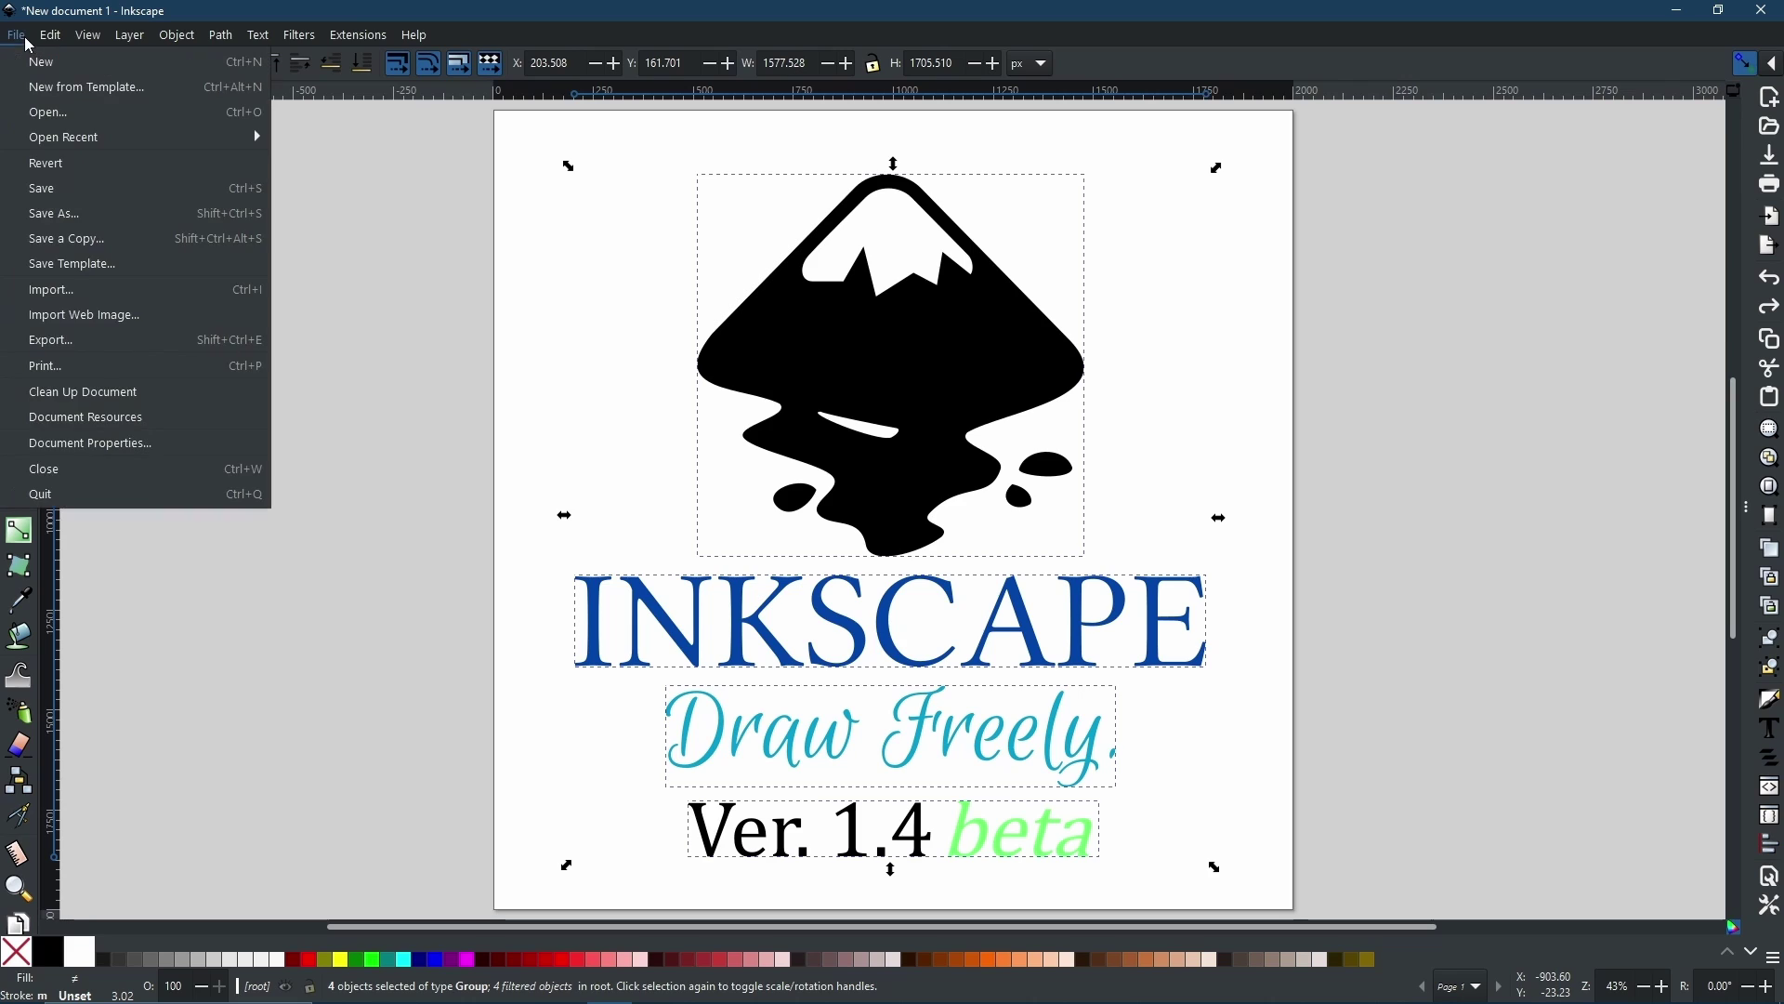
pyautogui.click(163, 455)
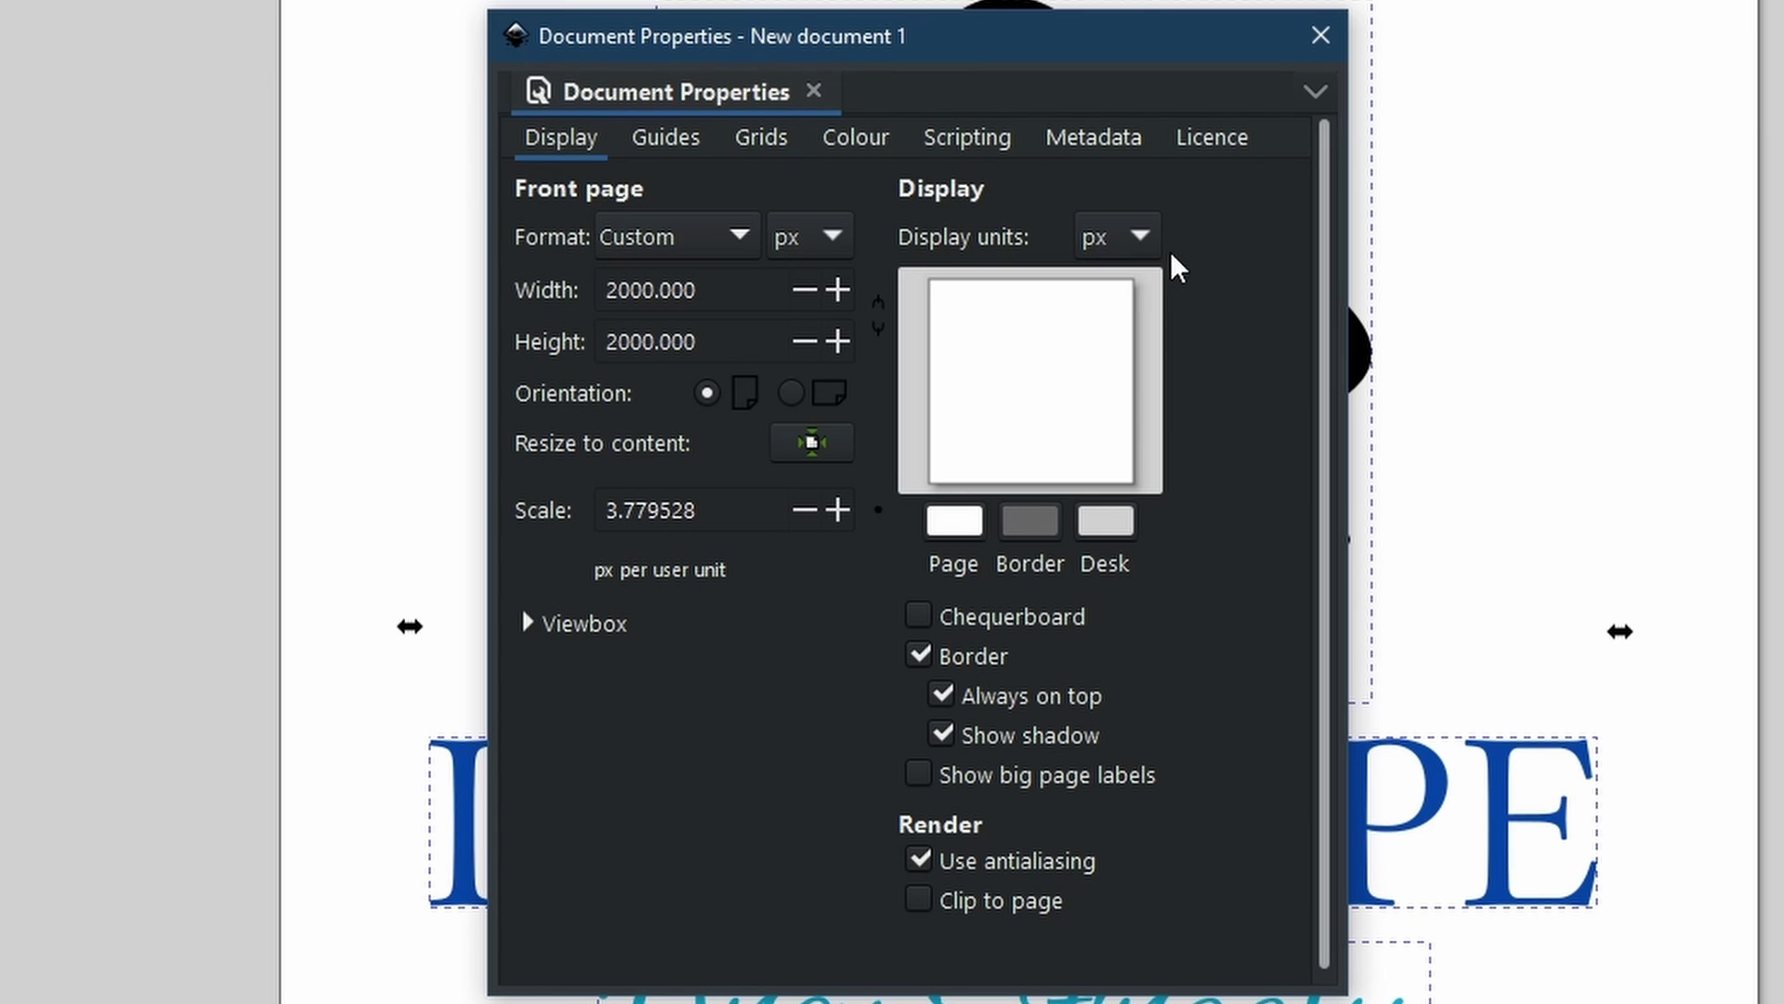
pyautogui.click(766, 148)
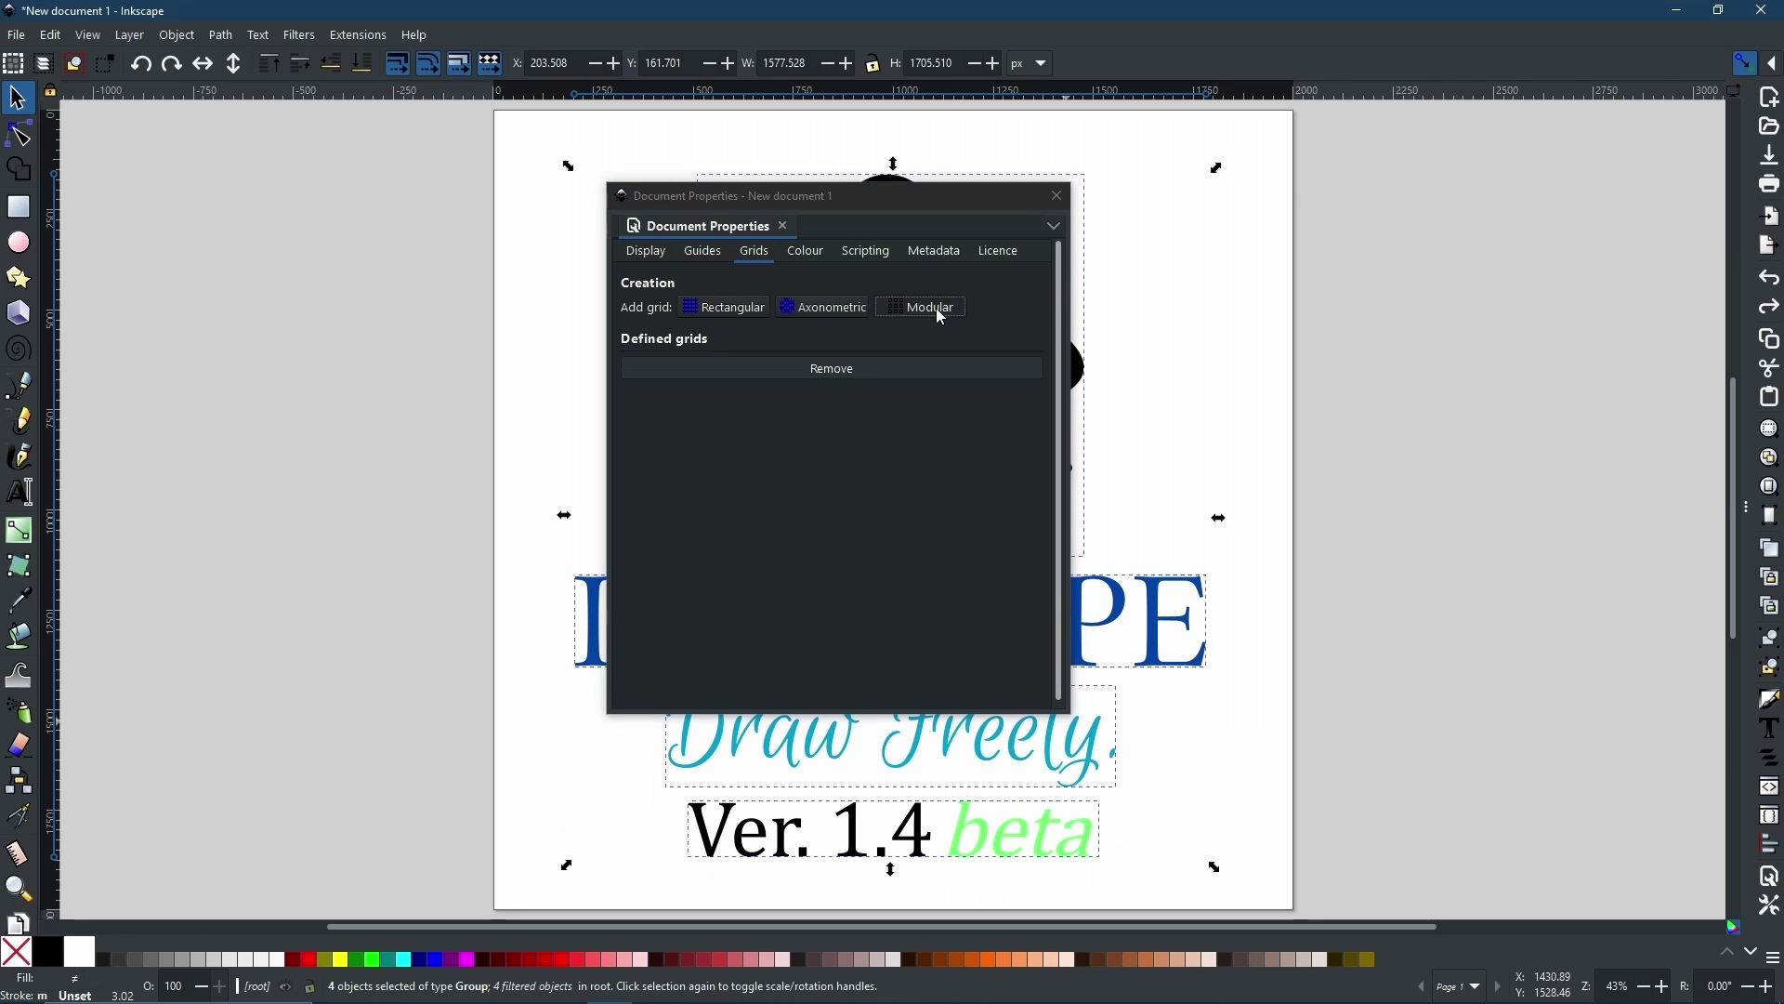
pyautogui.click(1098, 243)
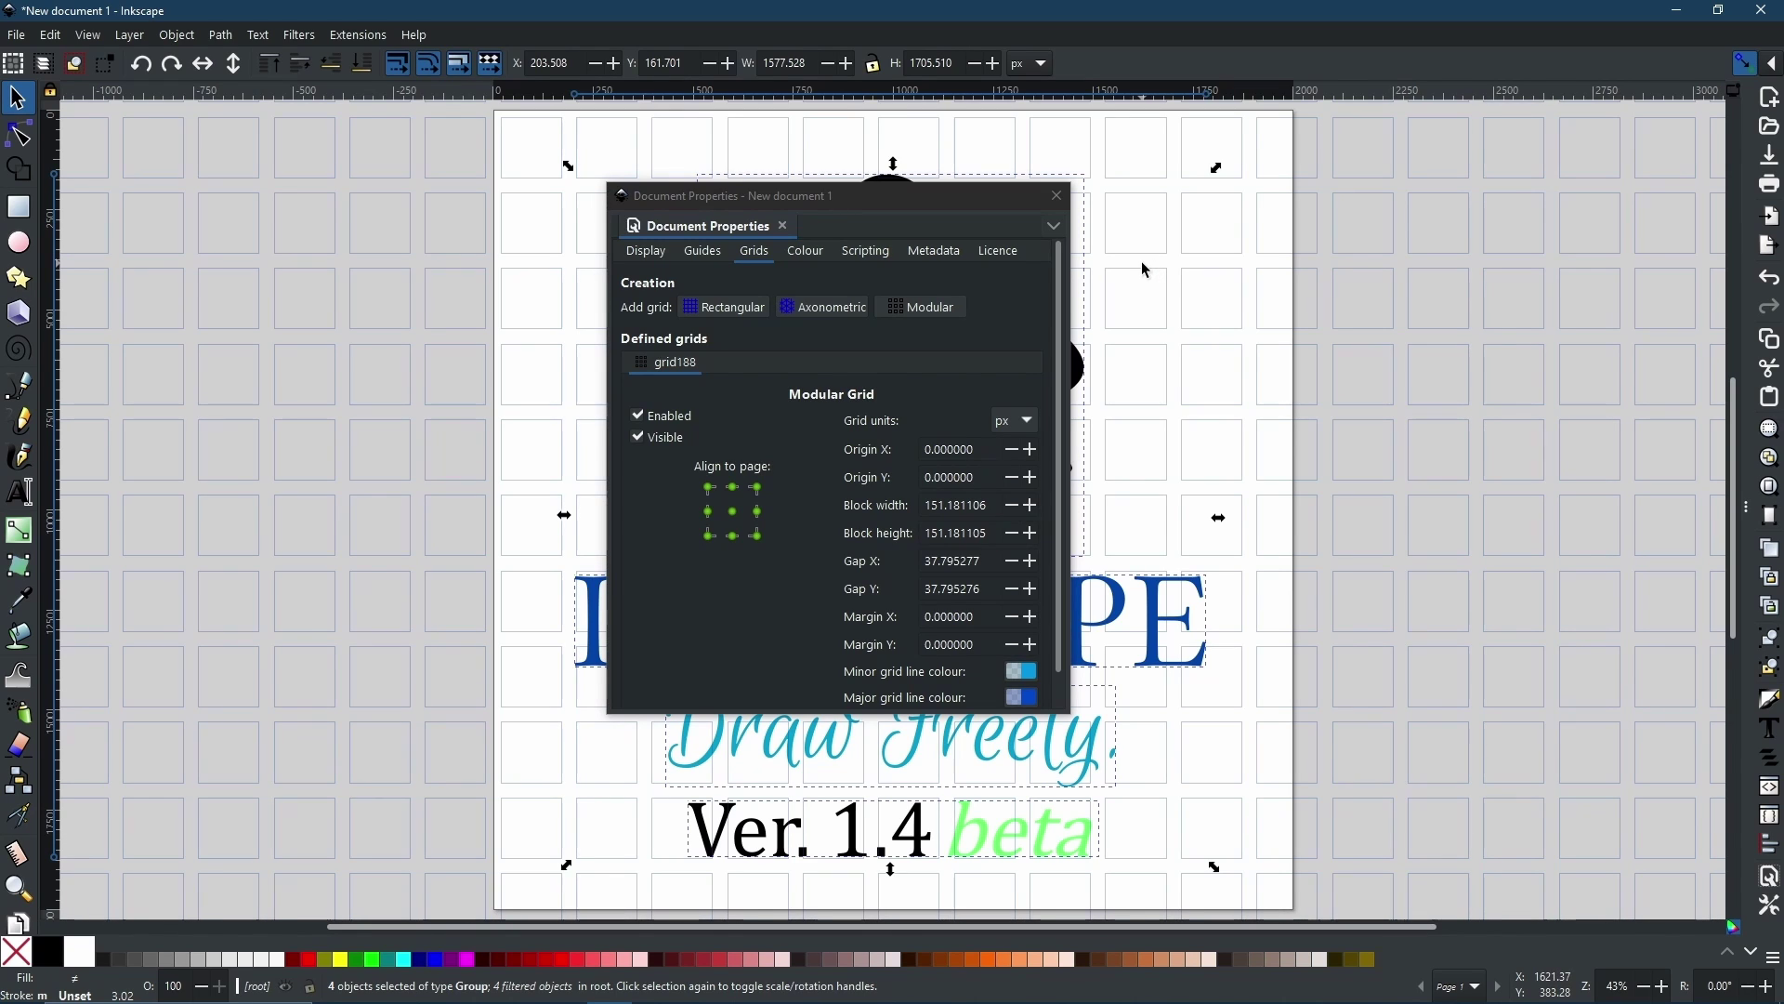
# Set the modular grid's block width and block height to 100 px each
pyautogui.click(985, 505)
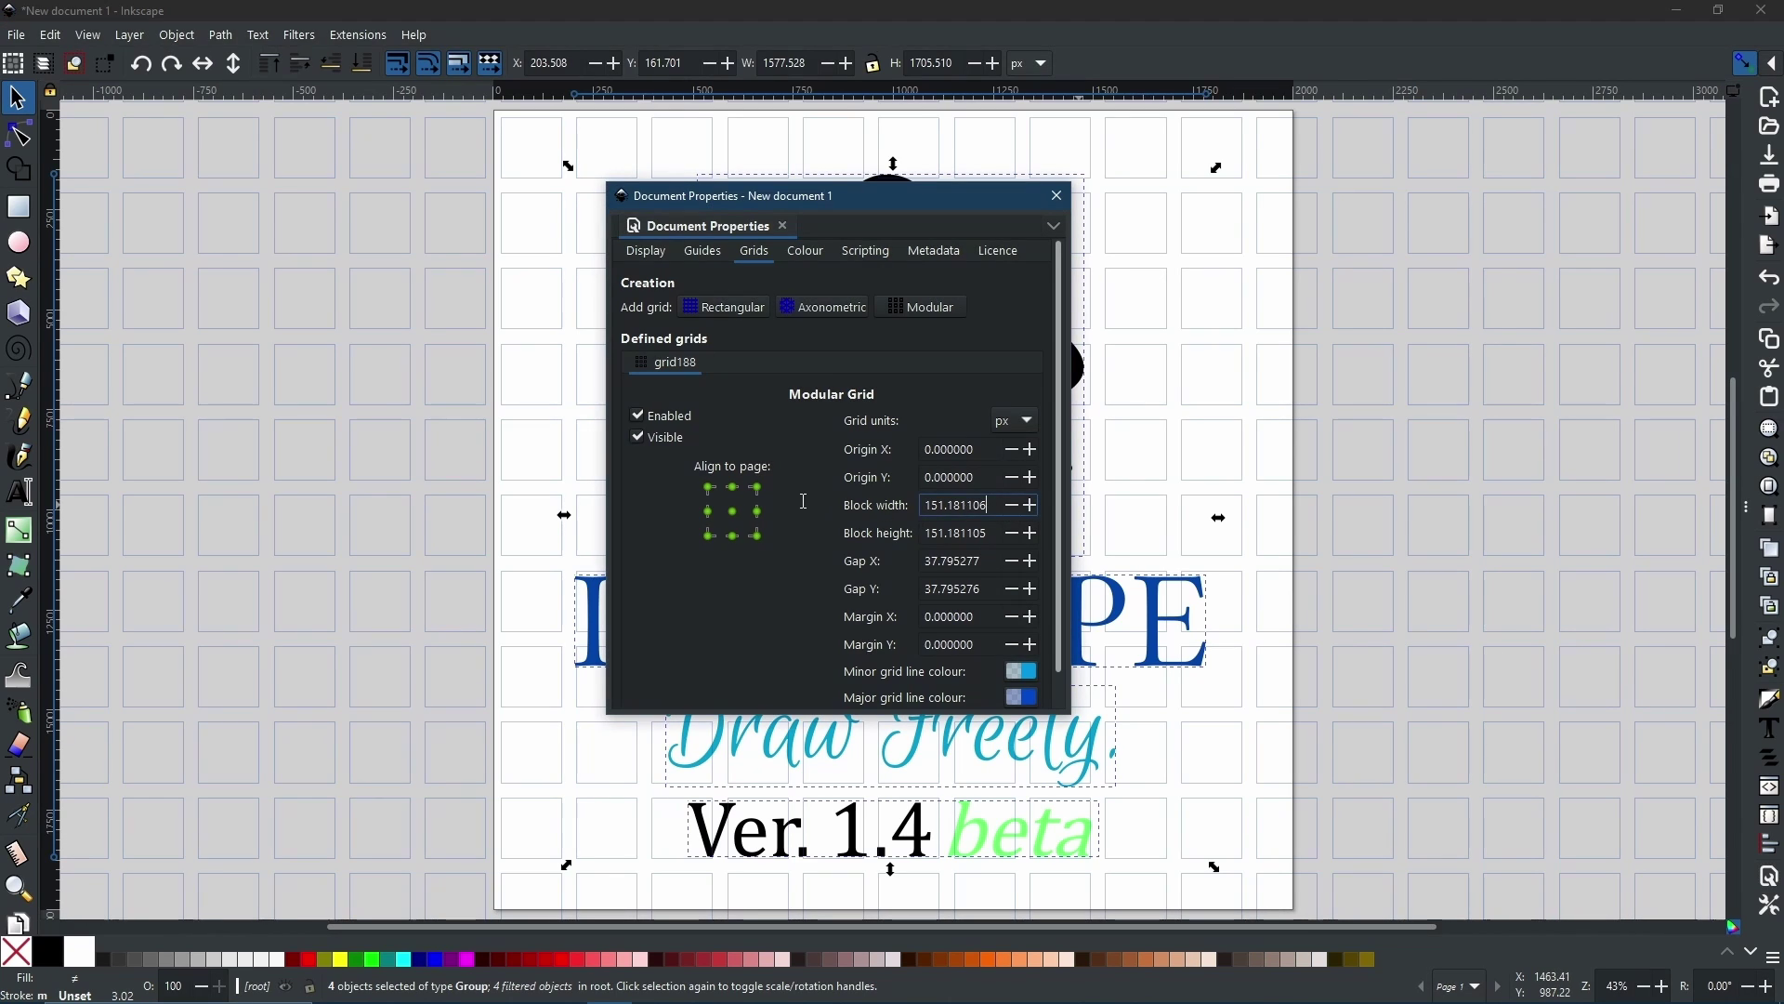
pyautogui.tripleClick(924, 506)
pyautogui.write('100')
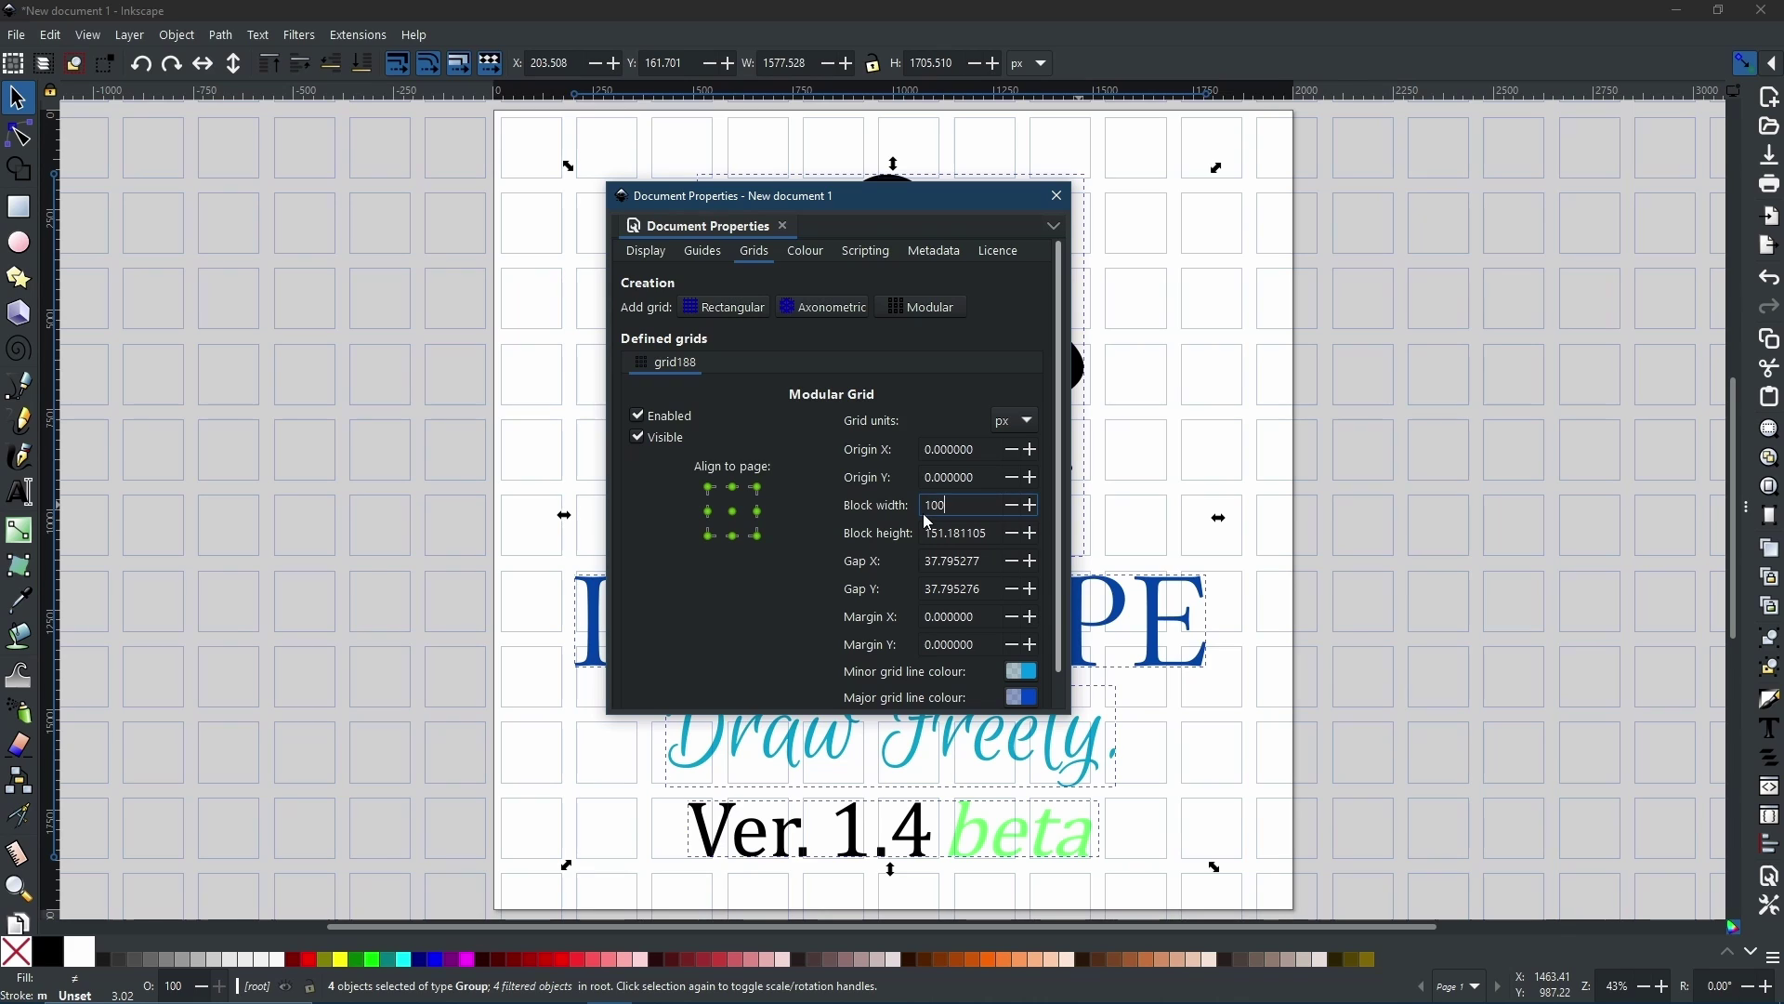
pyautogui.press('Tab')
pyautogui.write('1')
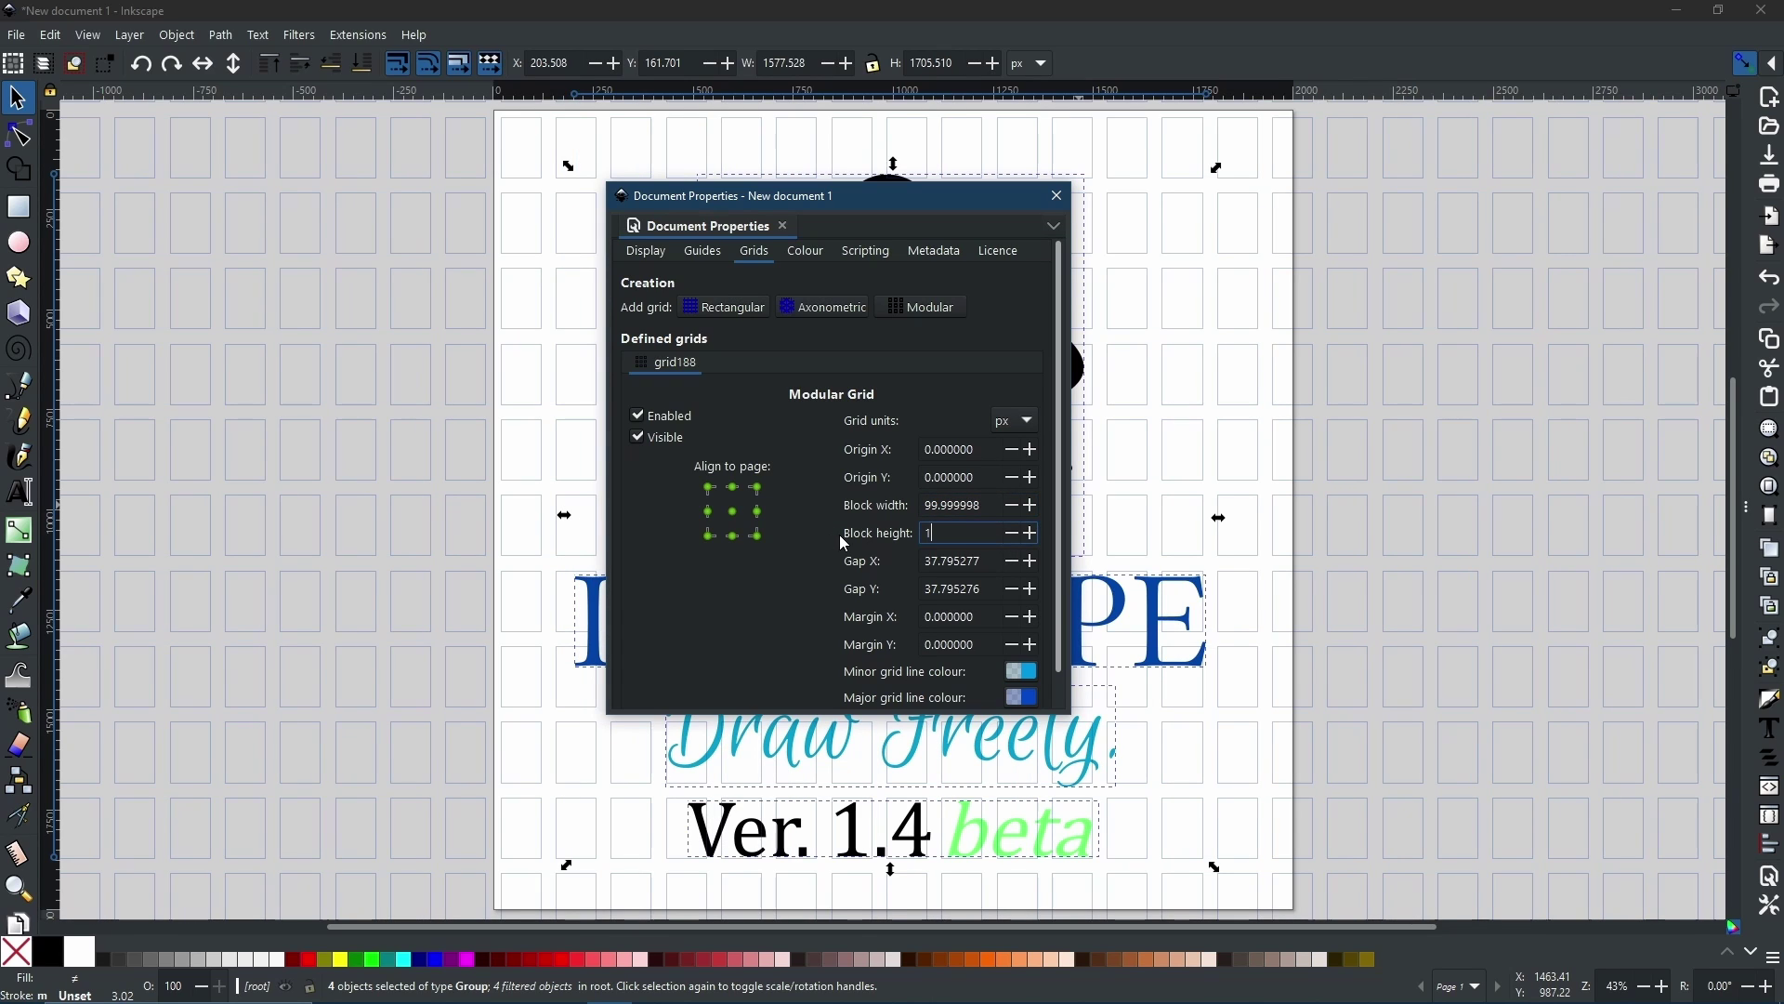
pyautogui.write('00')
pyautogui.press('Return')
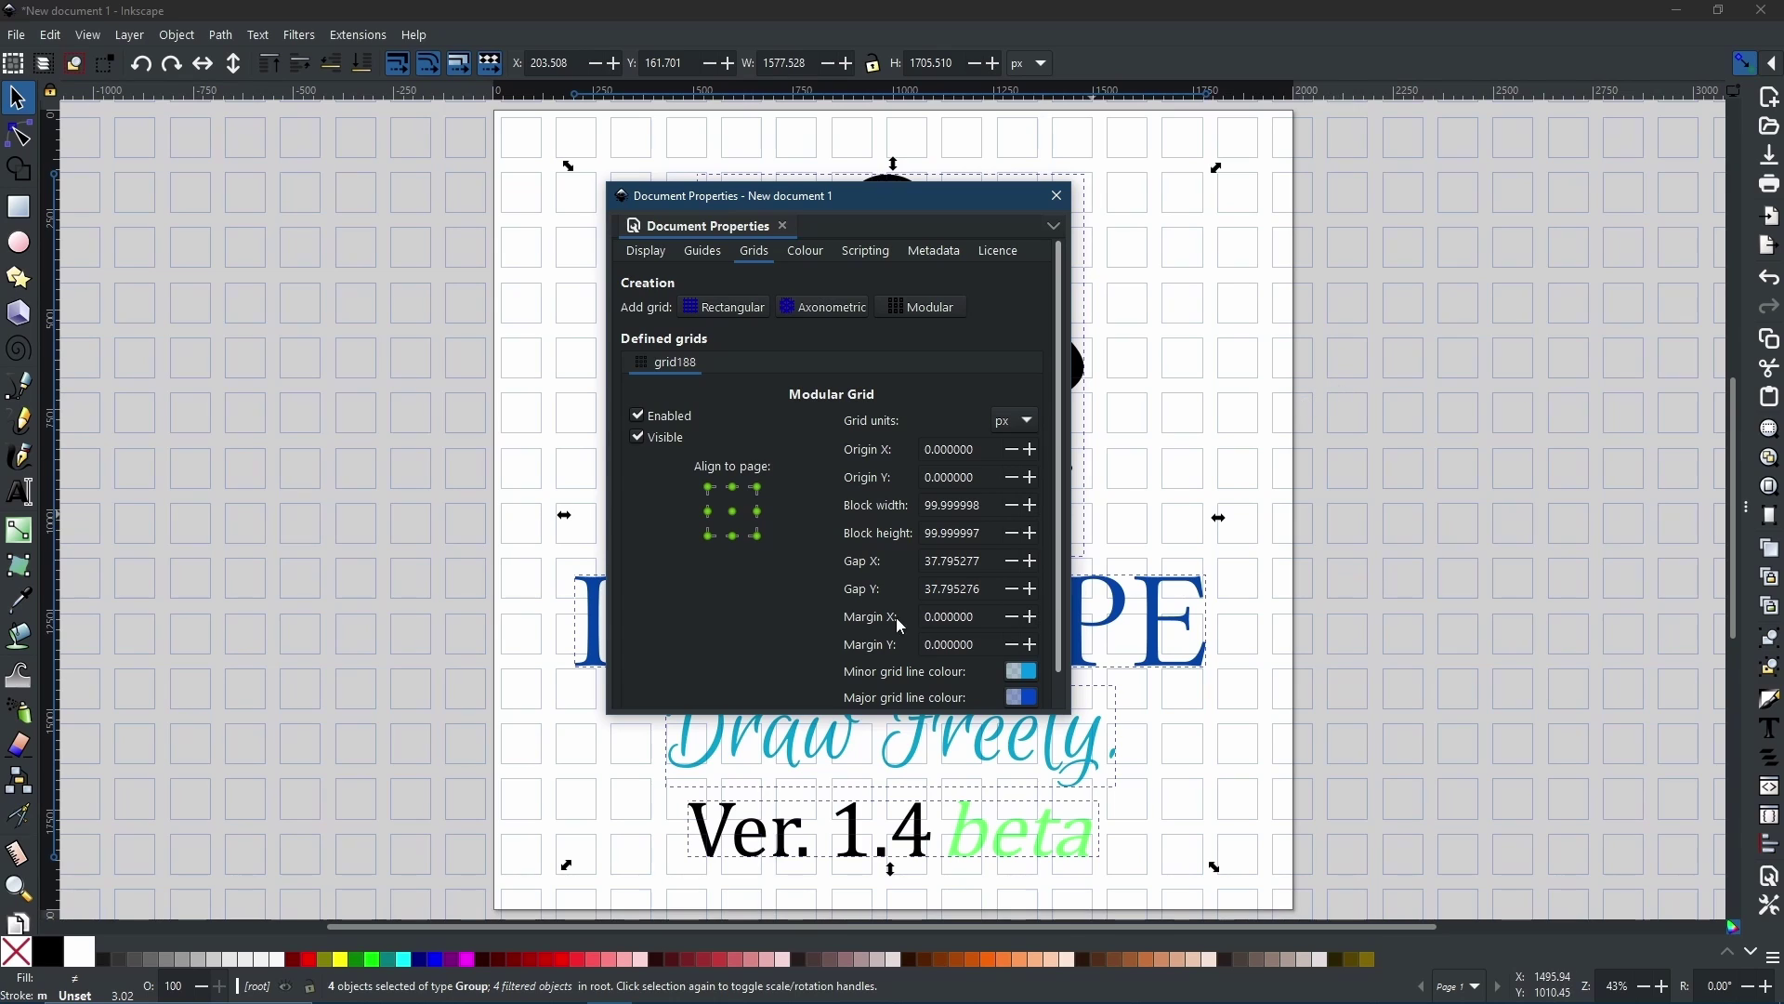
# Set the modular grid's Gap X and Gap Y to 10 px each and close the Document Properties
pyautogui.doubleClick(989, 560)
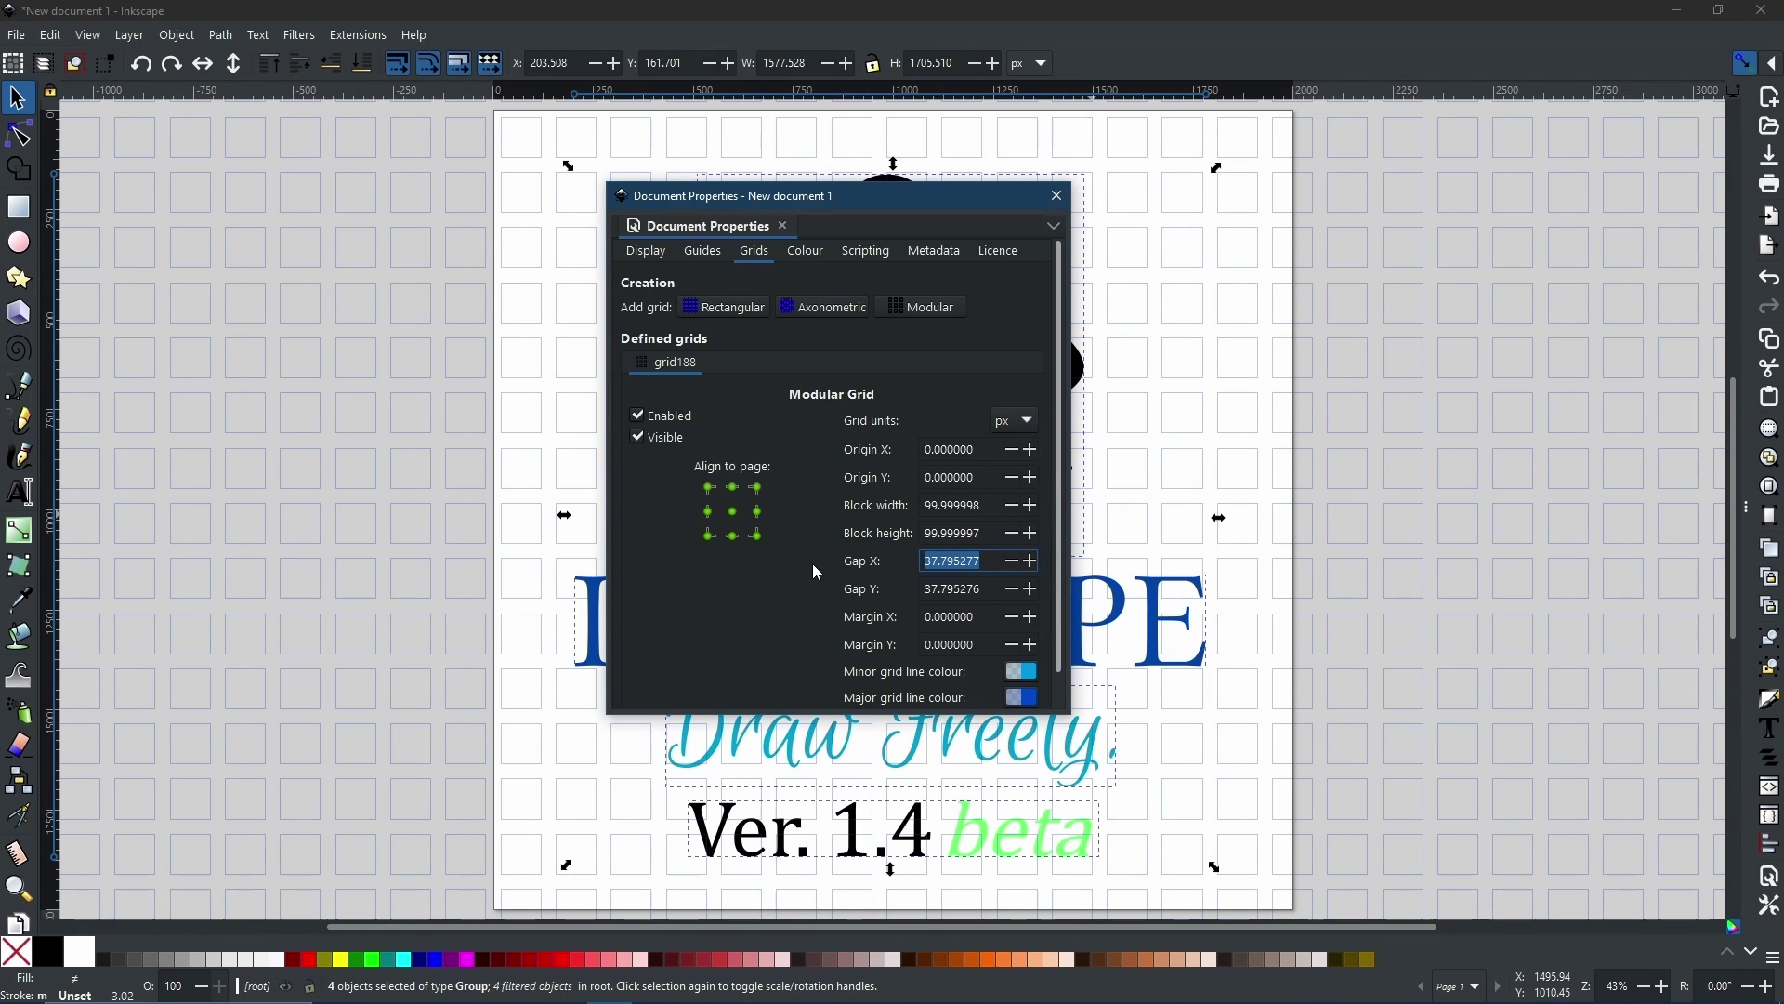
pyautogui.write('10')
pyautogui.press('Return')
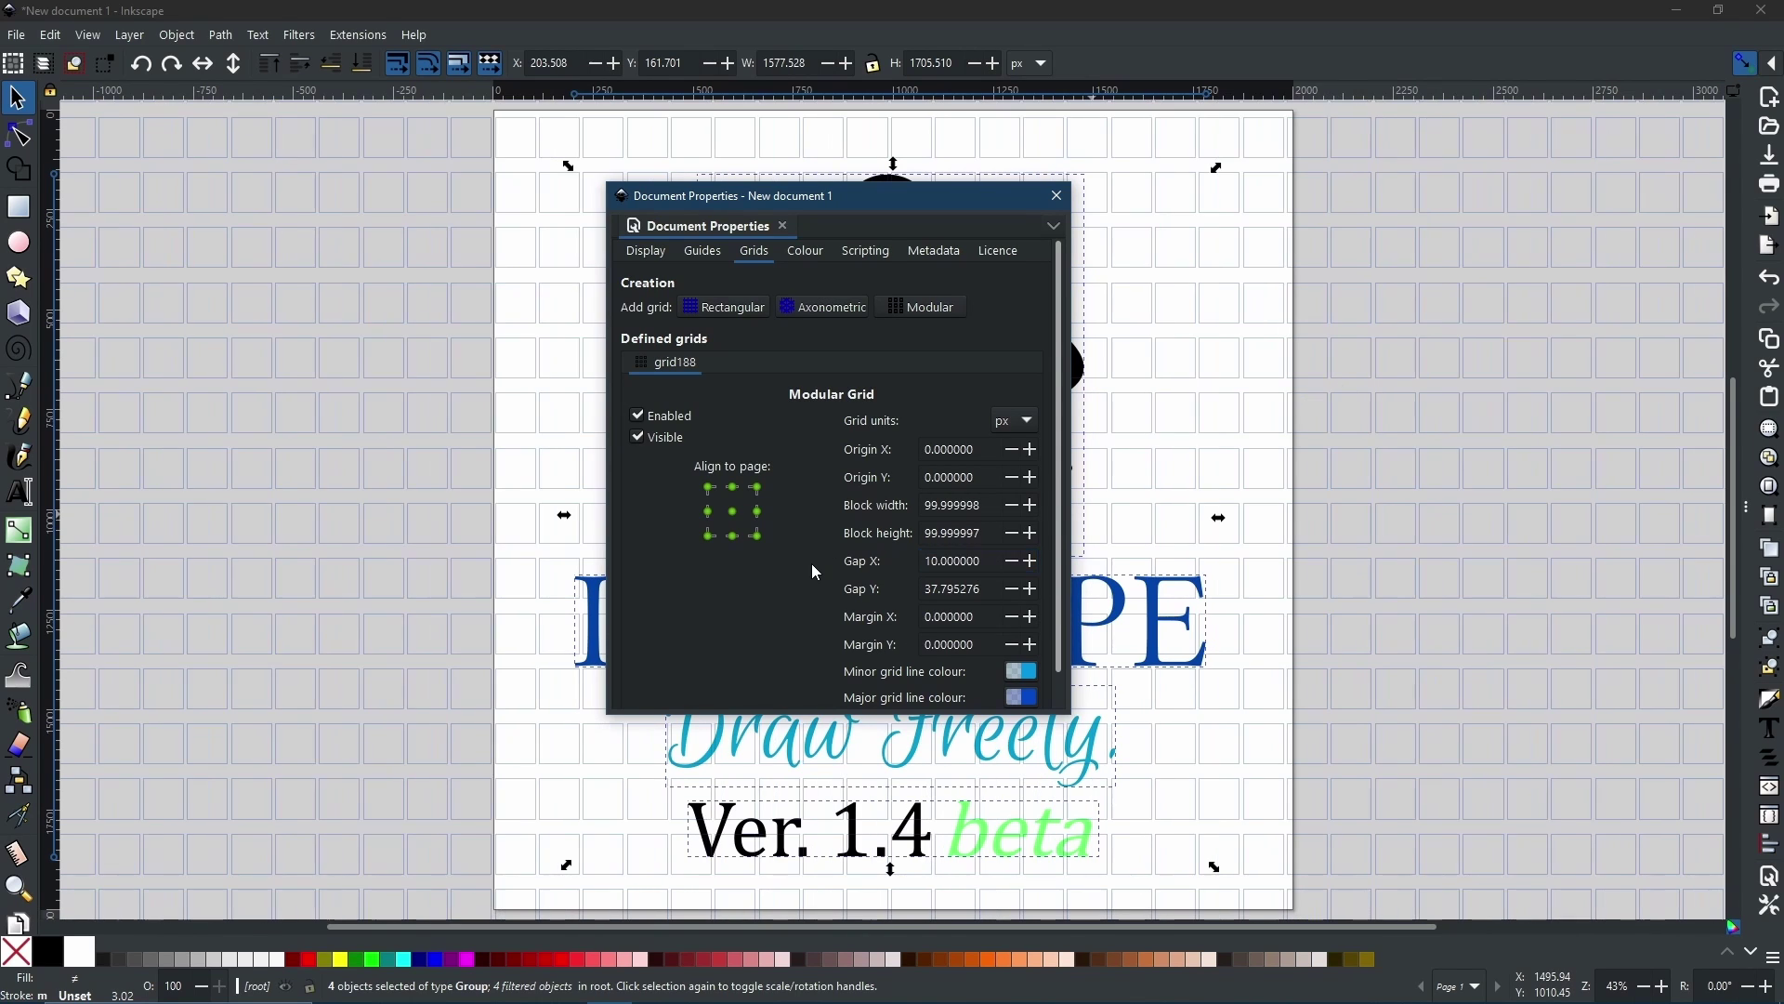
pyautogui.press('Tab')
pyautogui.write('10')
pyautogui.press('Return')
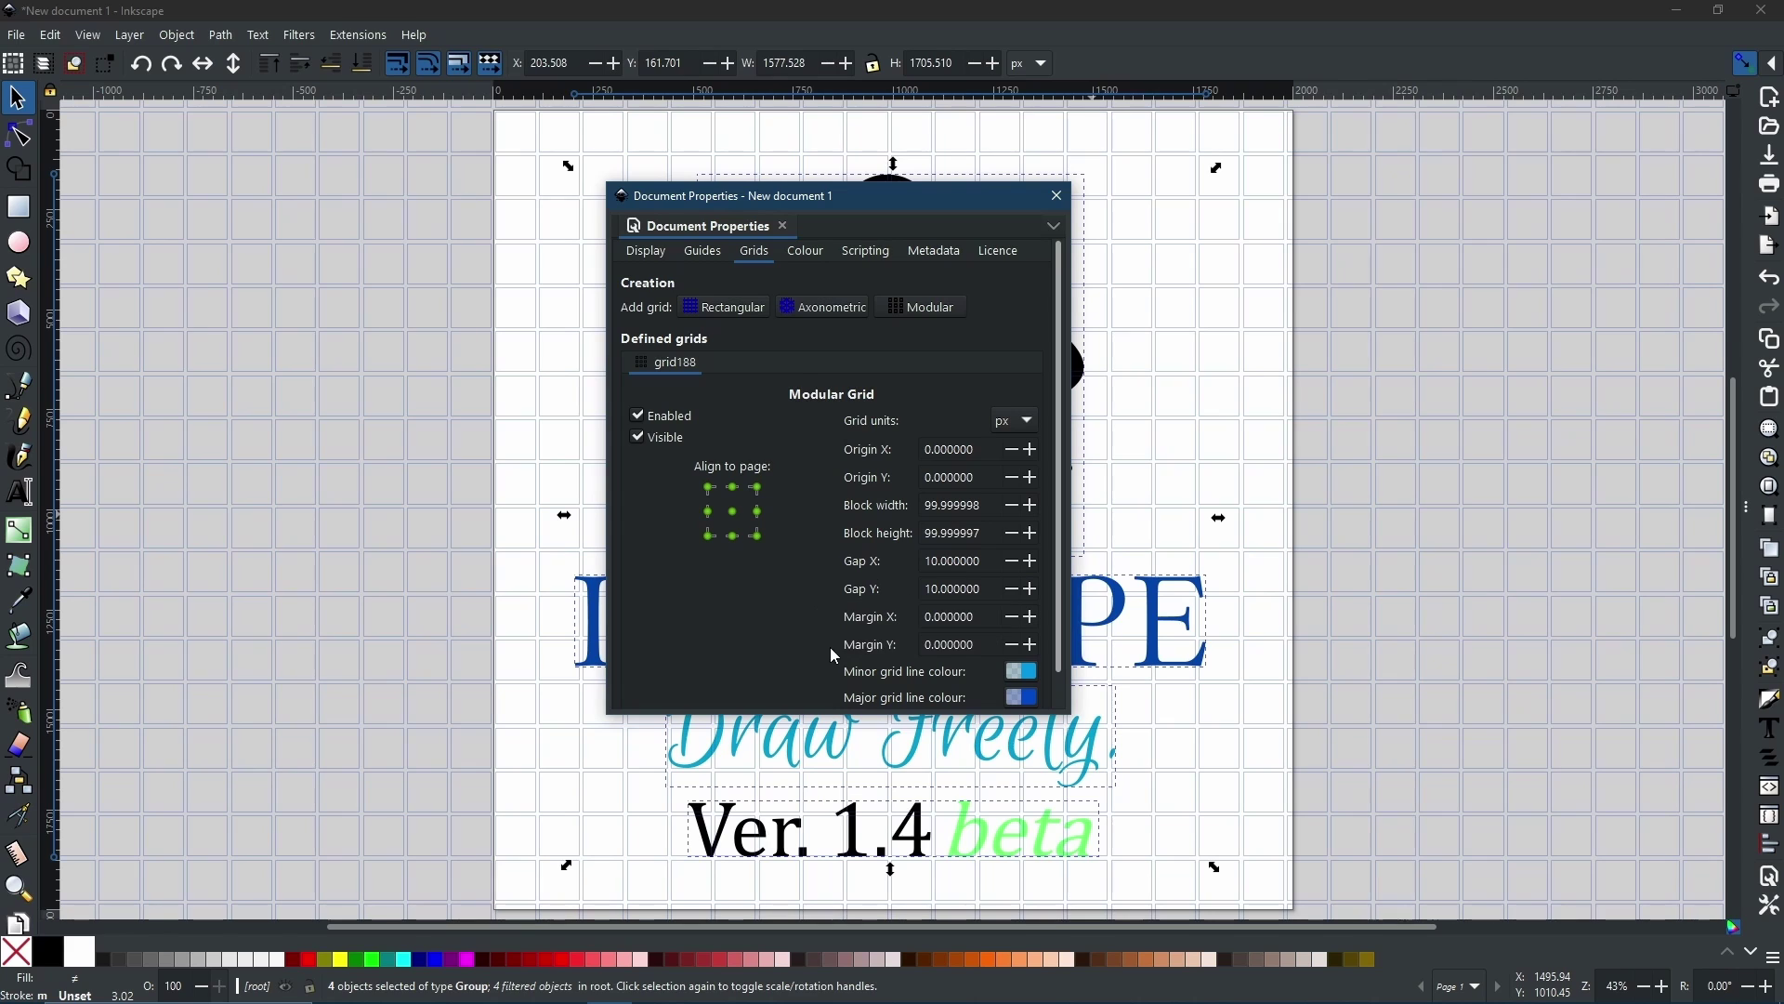
pyautogui.click(1056, 195)
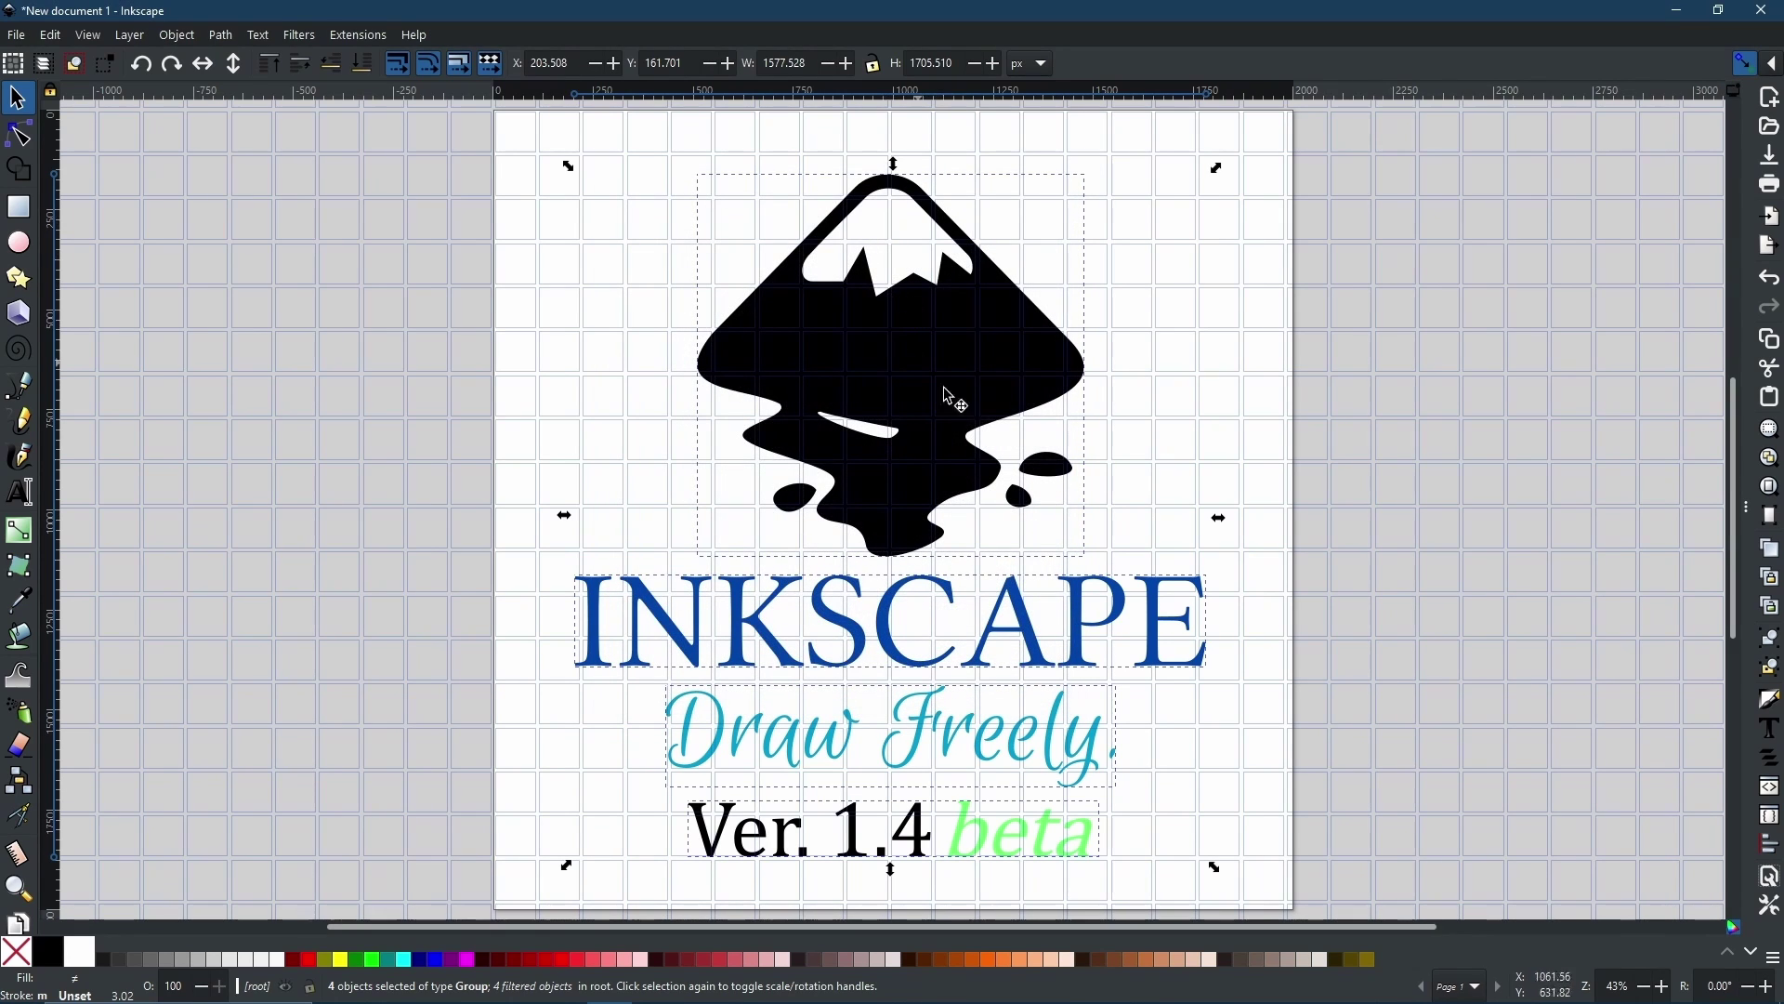
pyautogui.keyDown('ctrl'); pyautogui.scroll(4, 1134, 366); pyautogui.keyUp('ctrl')
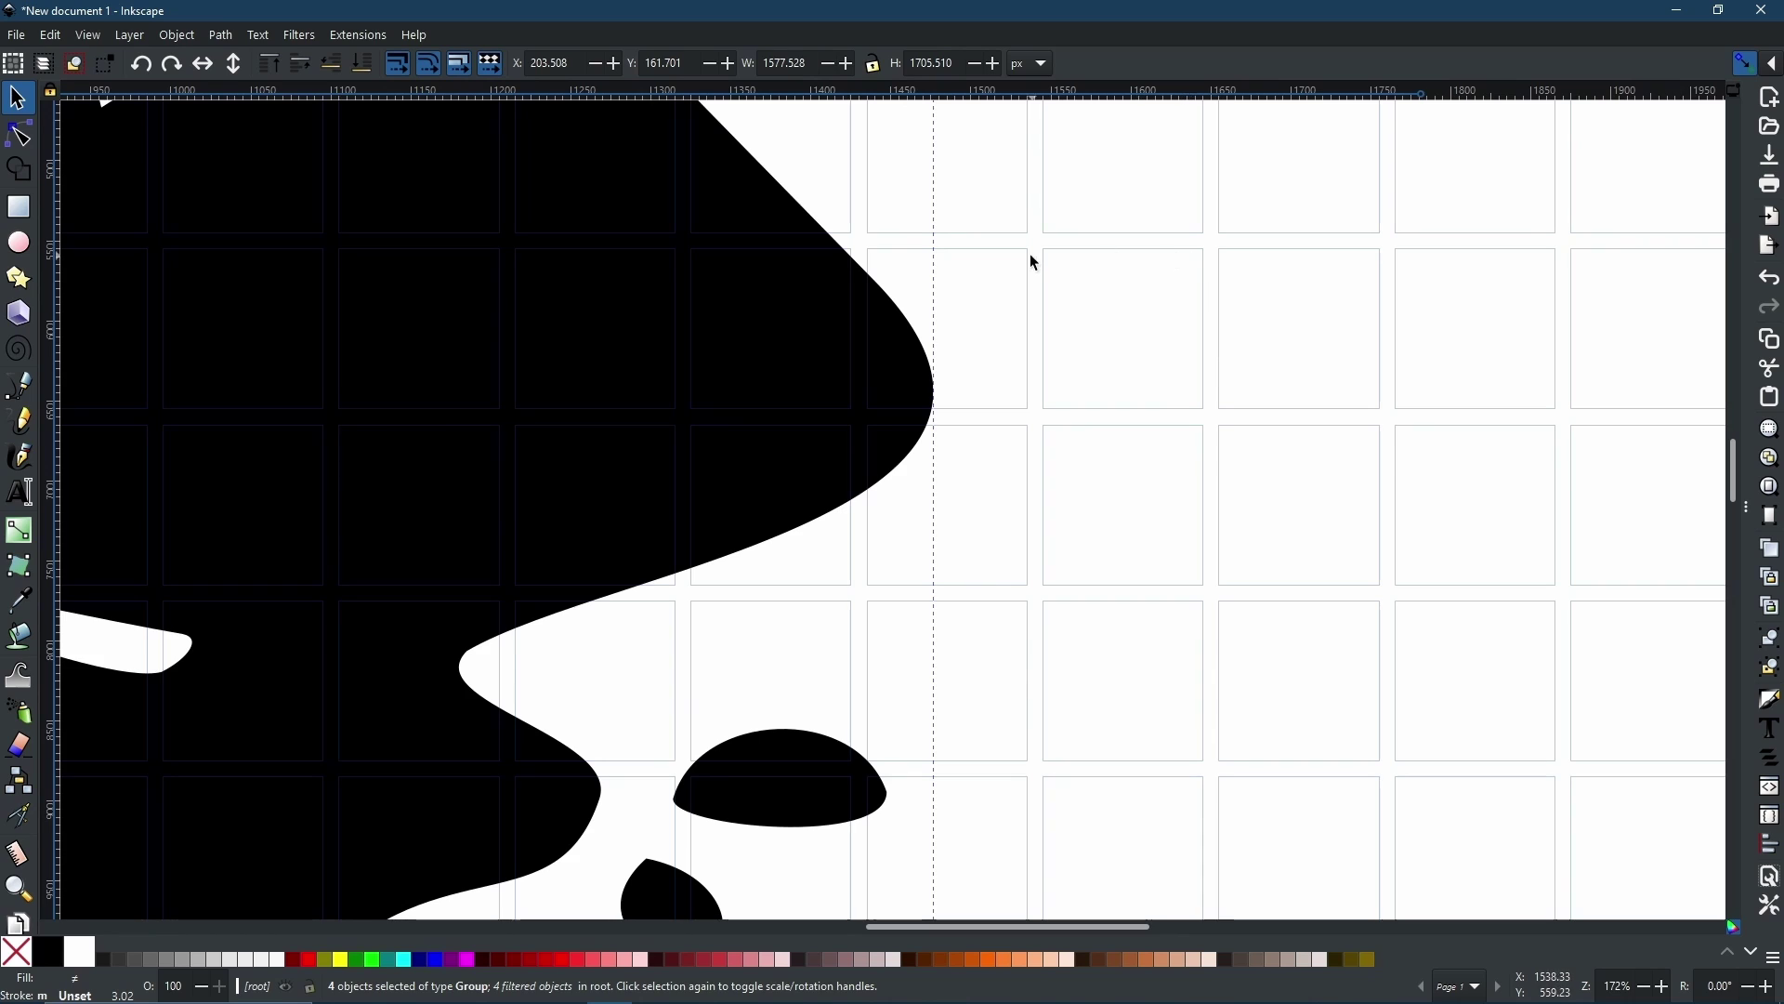
# Open the Inkscape Preferences
pyautogui.keyDown('ctrl'); pyautogui.scroll(-6, 1147, 355); pyautogui.keyUp('ctrl')
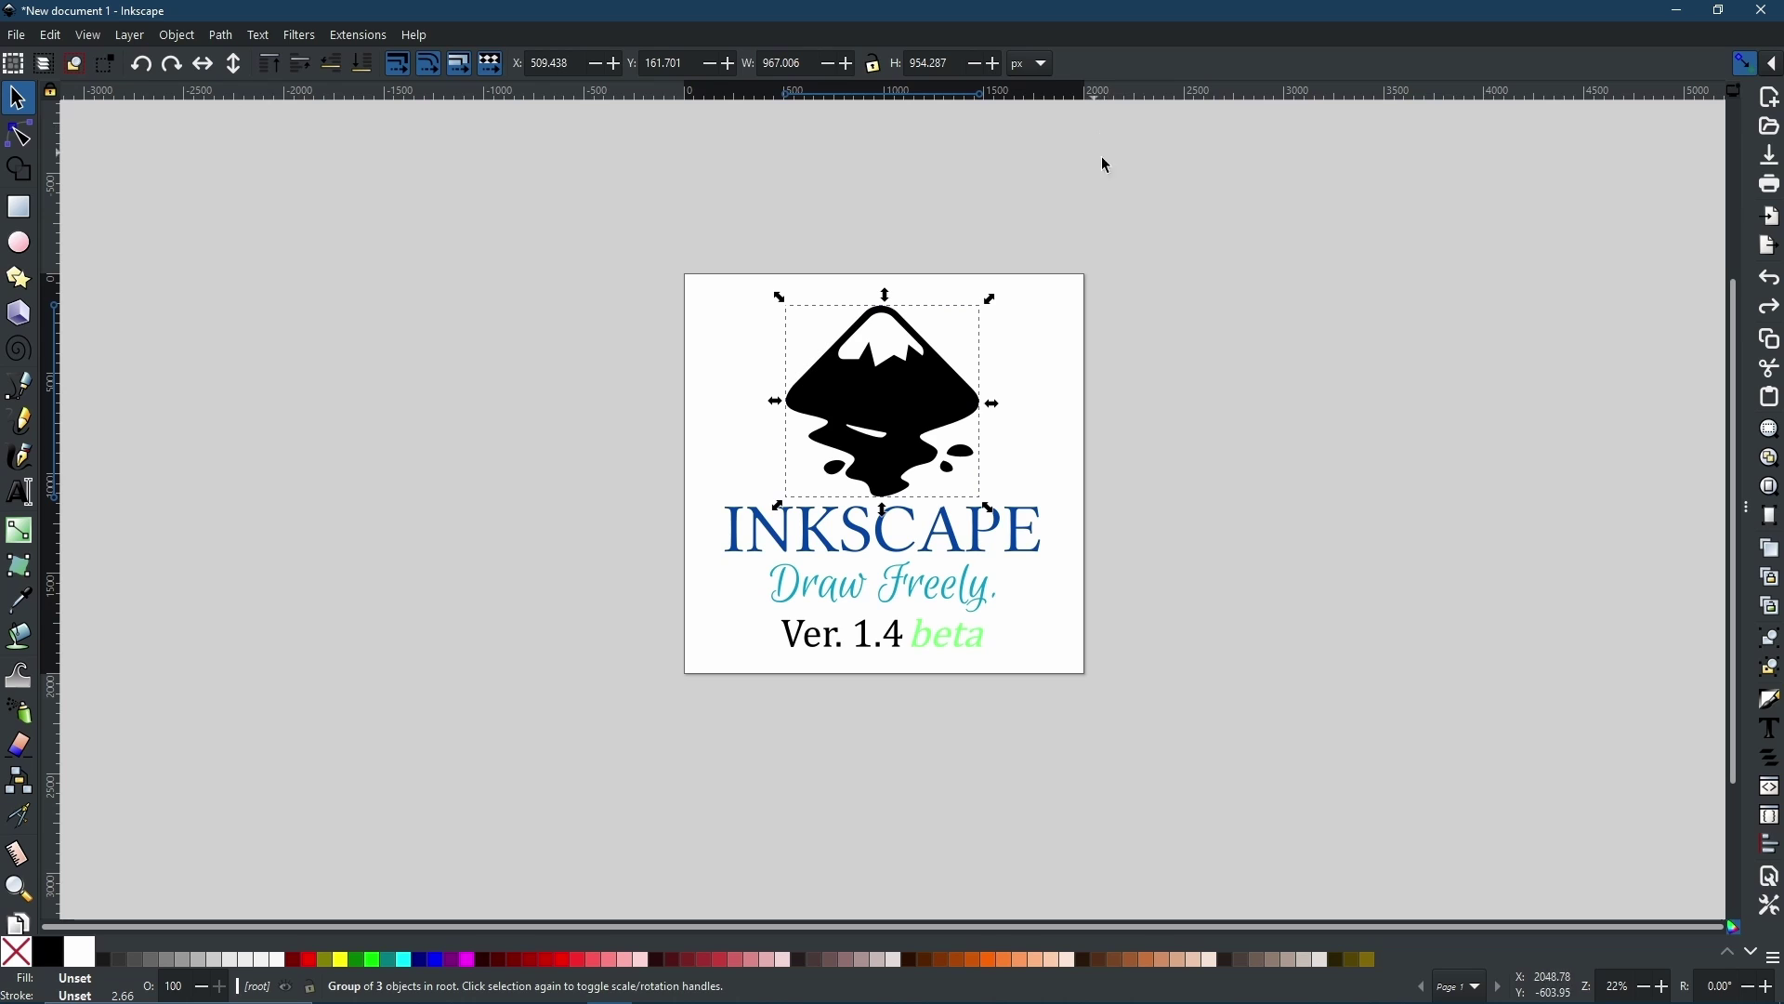
pyautogui.click(60, 30)
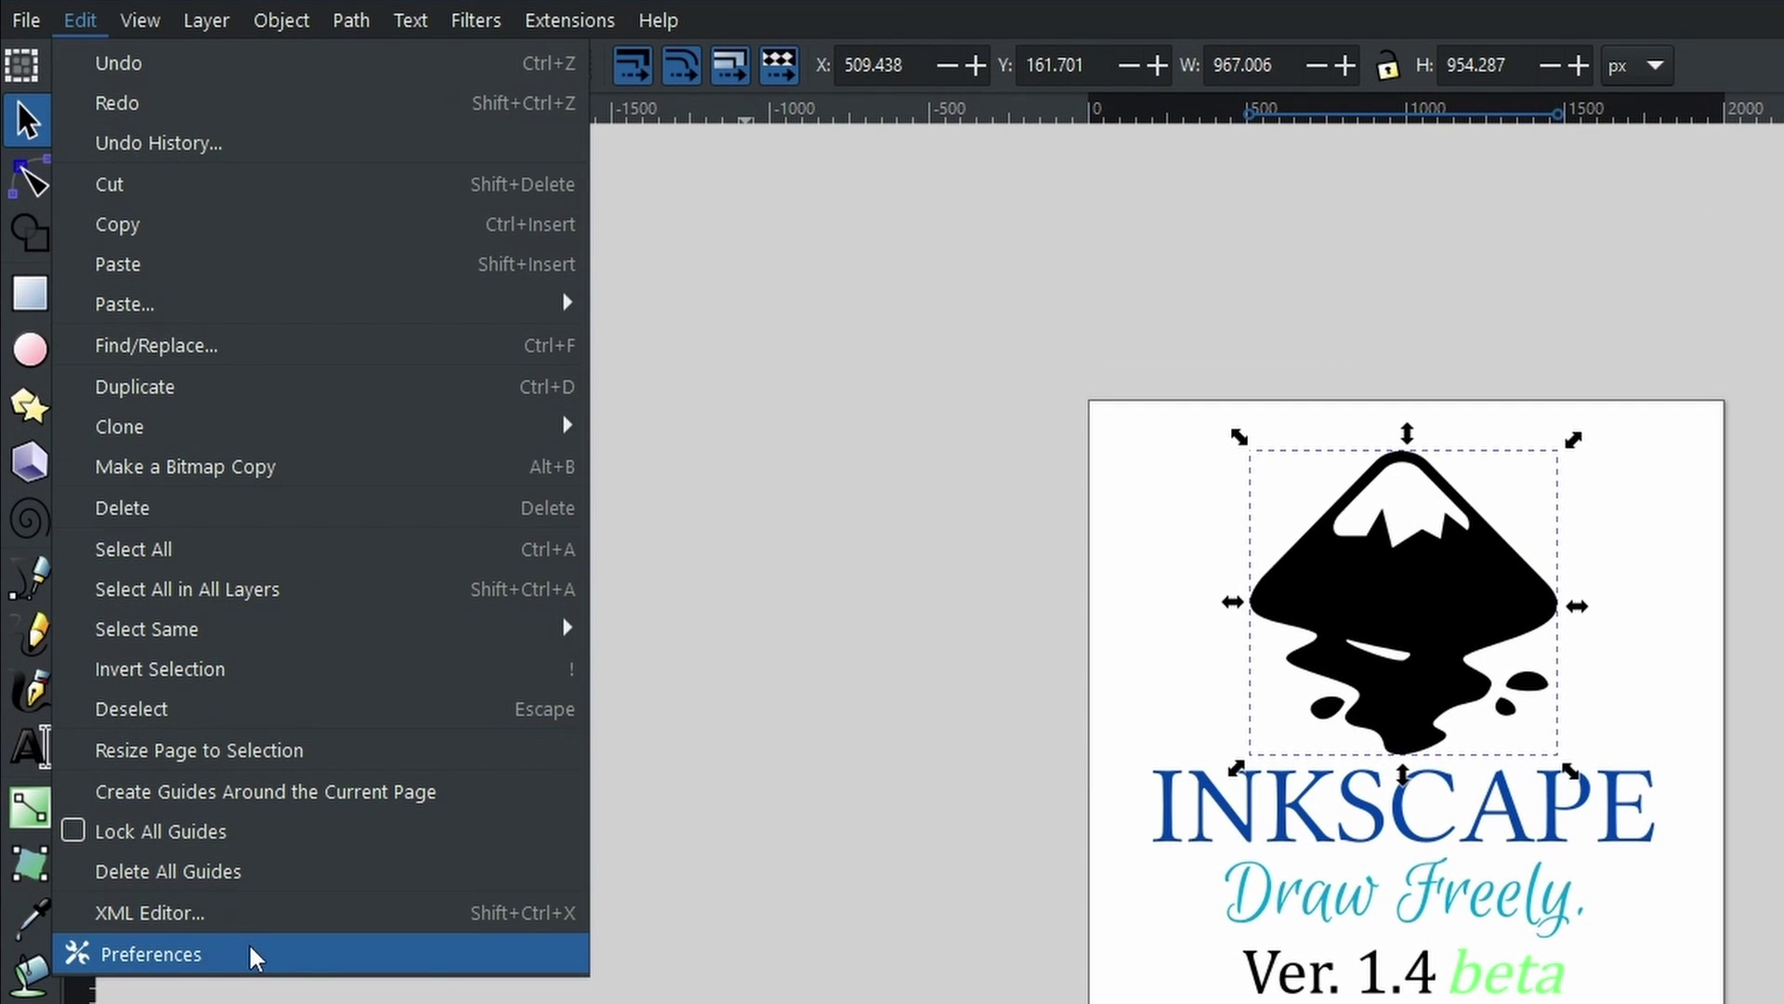
pyautogui.click(253, 957)
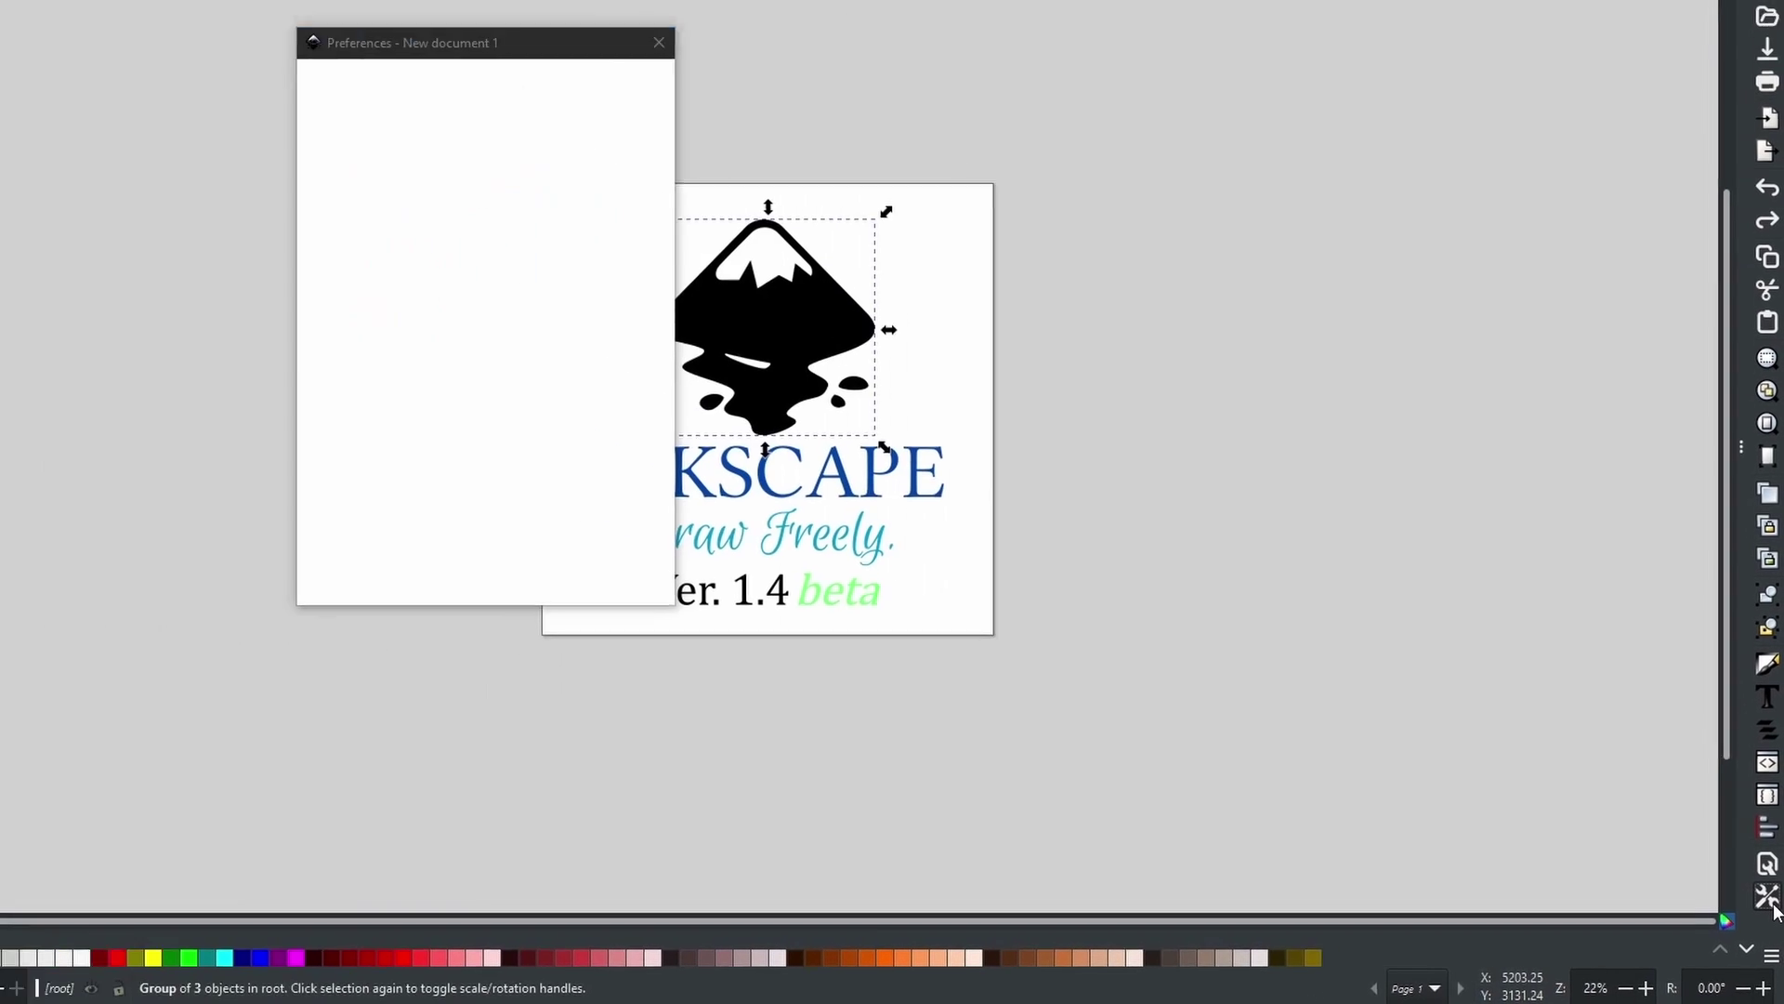
pyautogui.click(1744, 662)
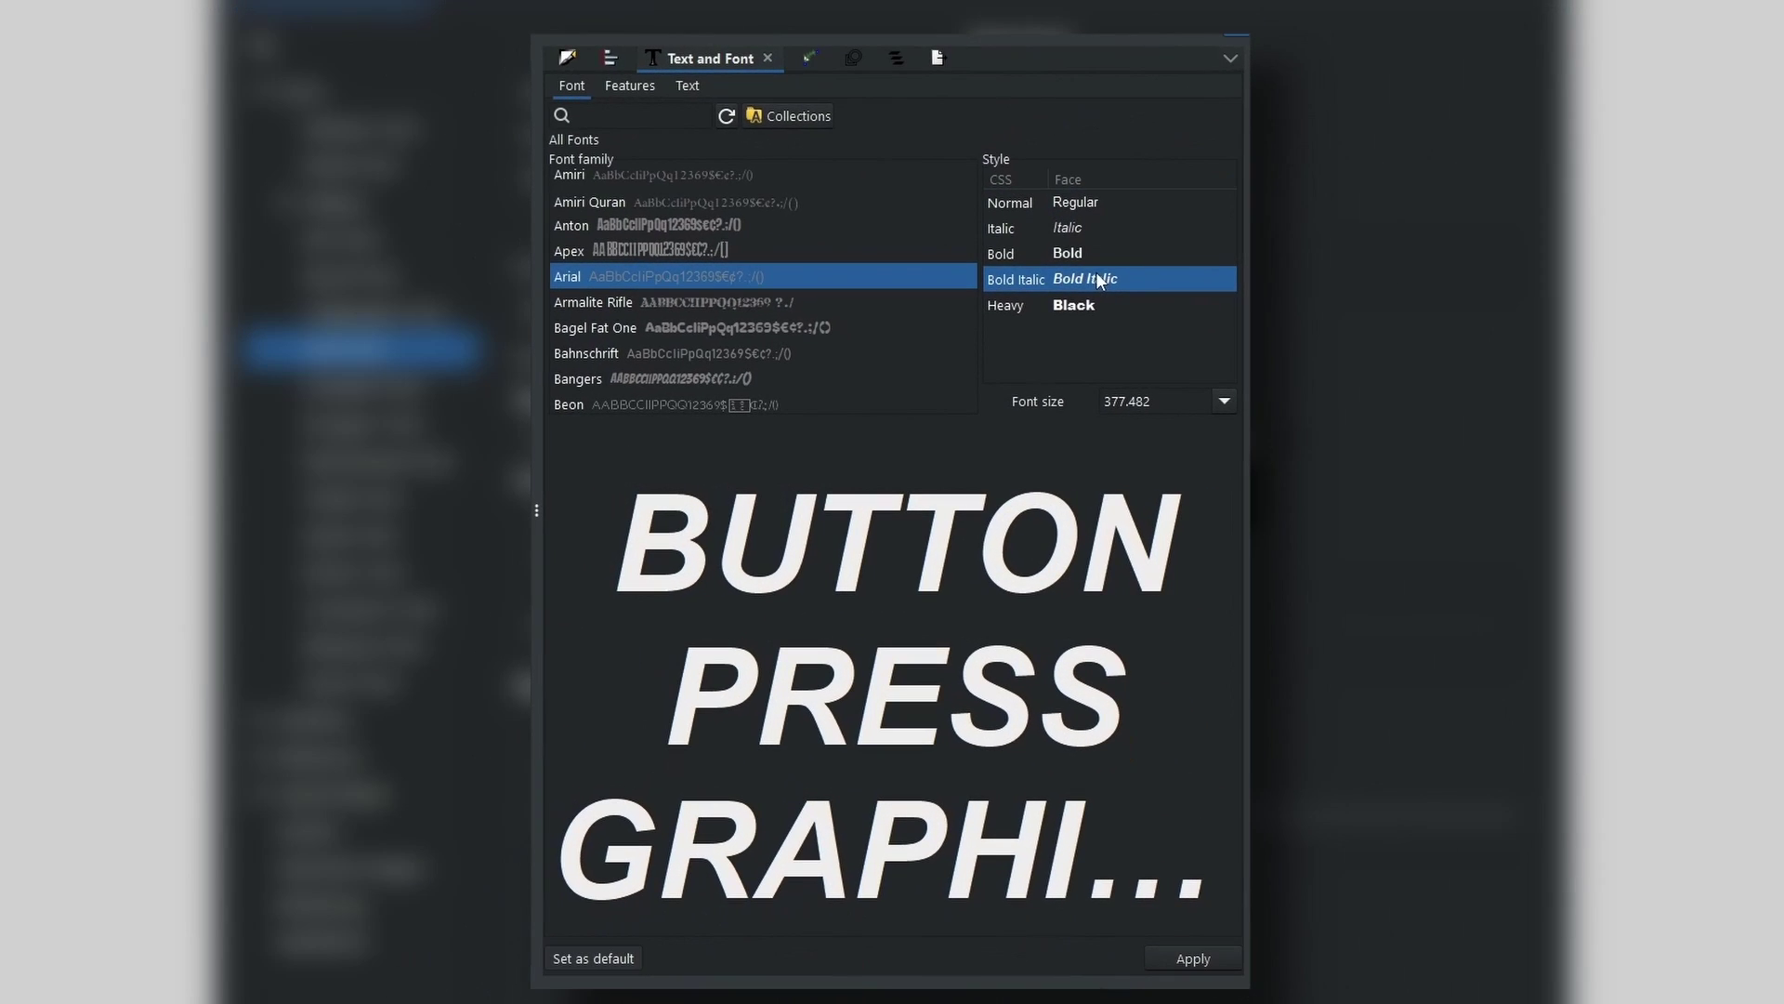
# Preview the sample text in Arial Bold, Arial Black and Apex
pyautogui.click(1064, 253)
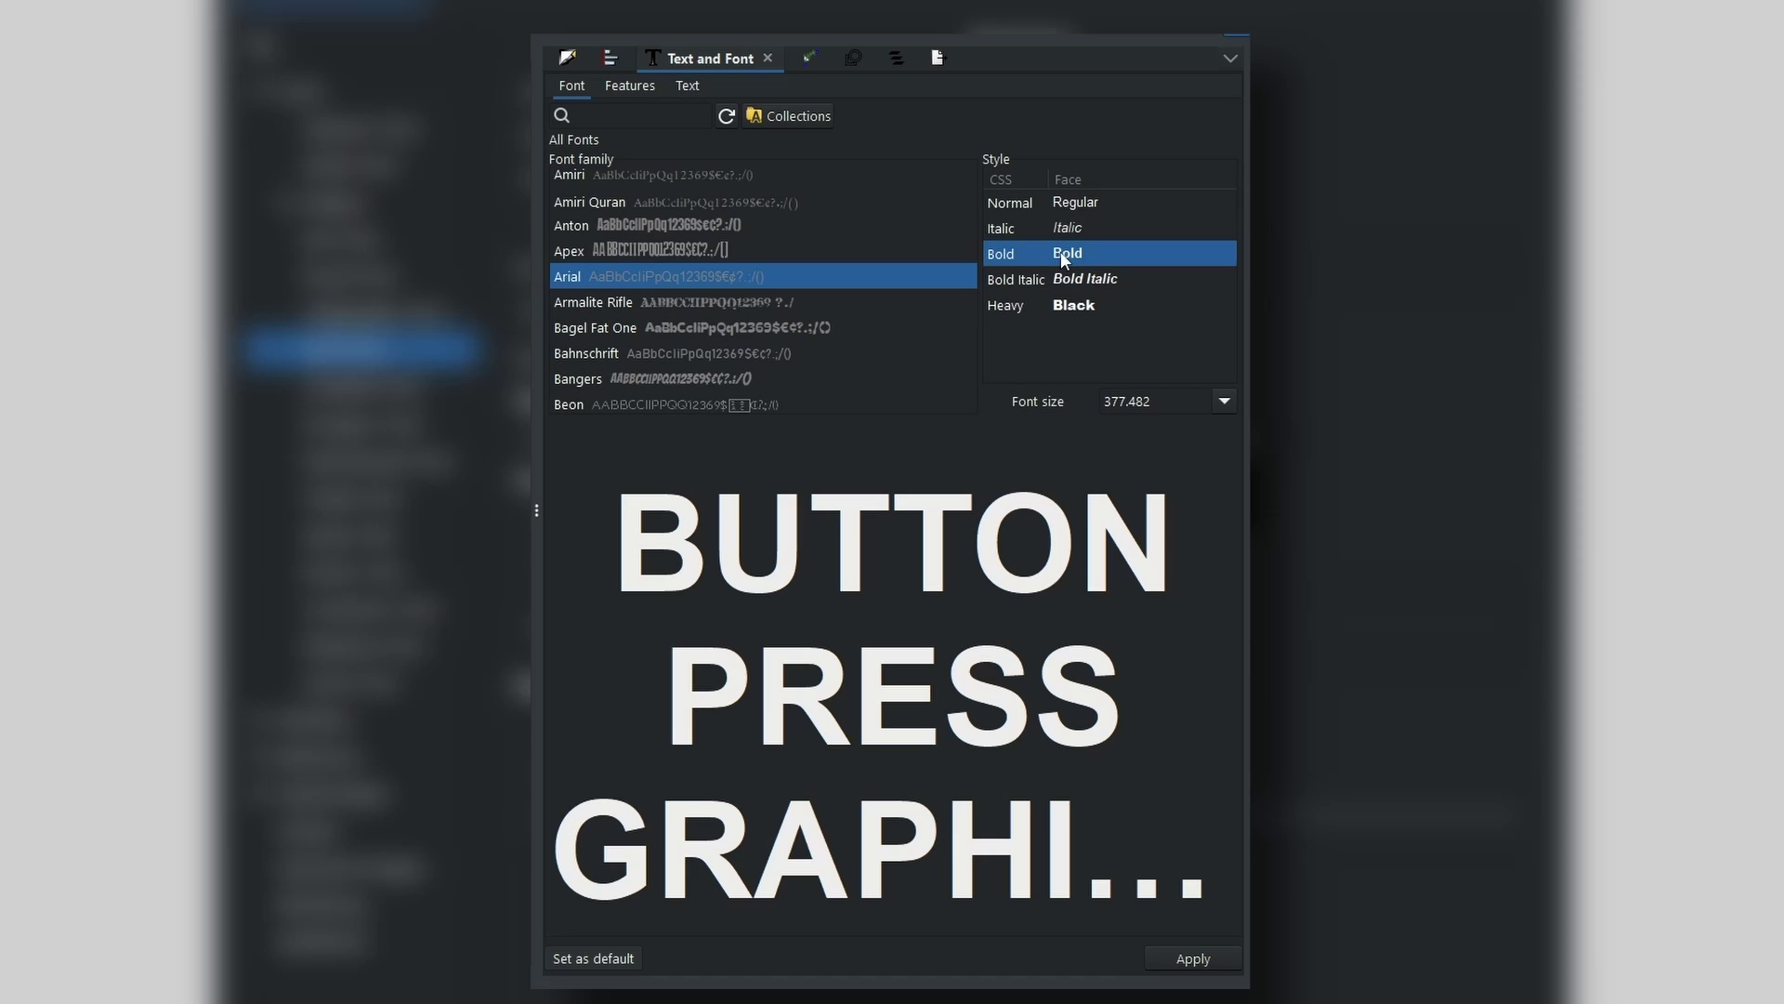
pyautogui.click(1074, 307)
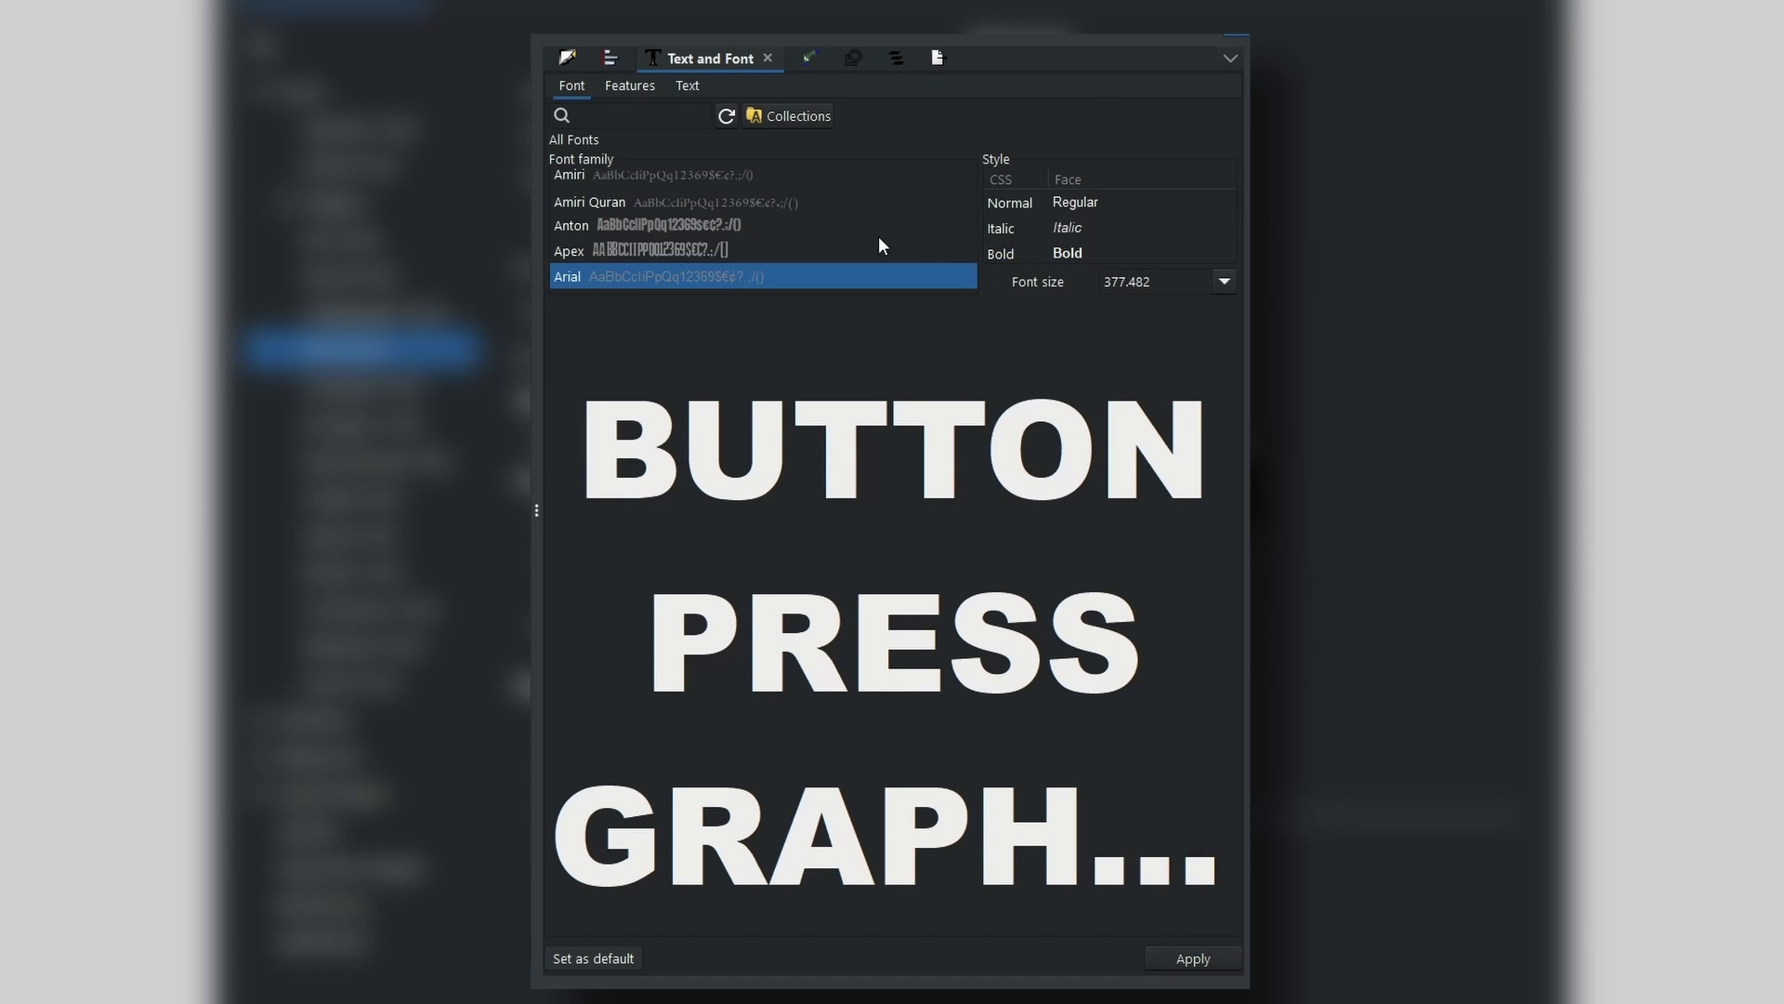
pyautogui.click(710, 246)
# Preview the sample text in the Bangers, Blackletter Shadow and Black Combat fonts
pyautogui.scroll(-3, 693, 327)
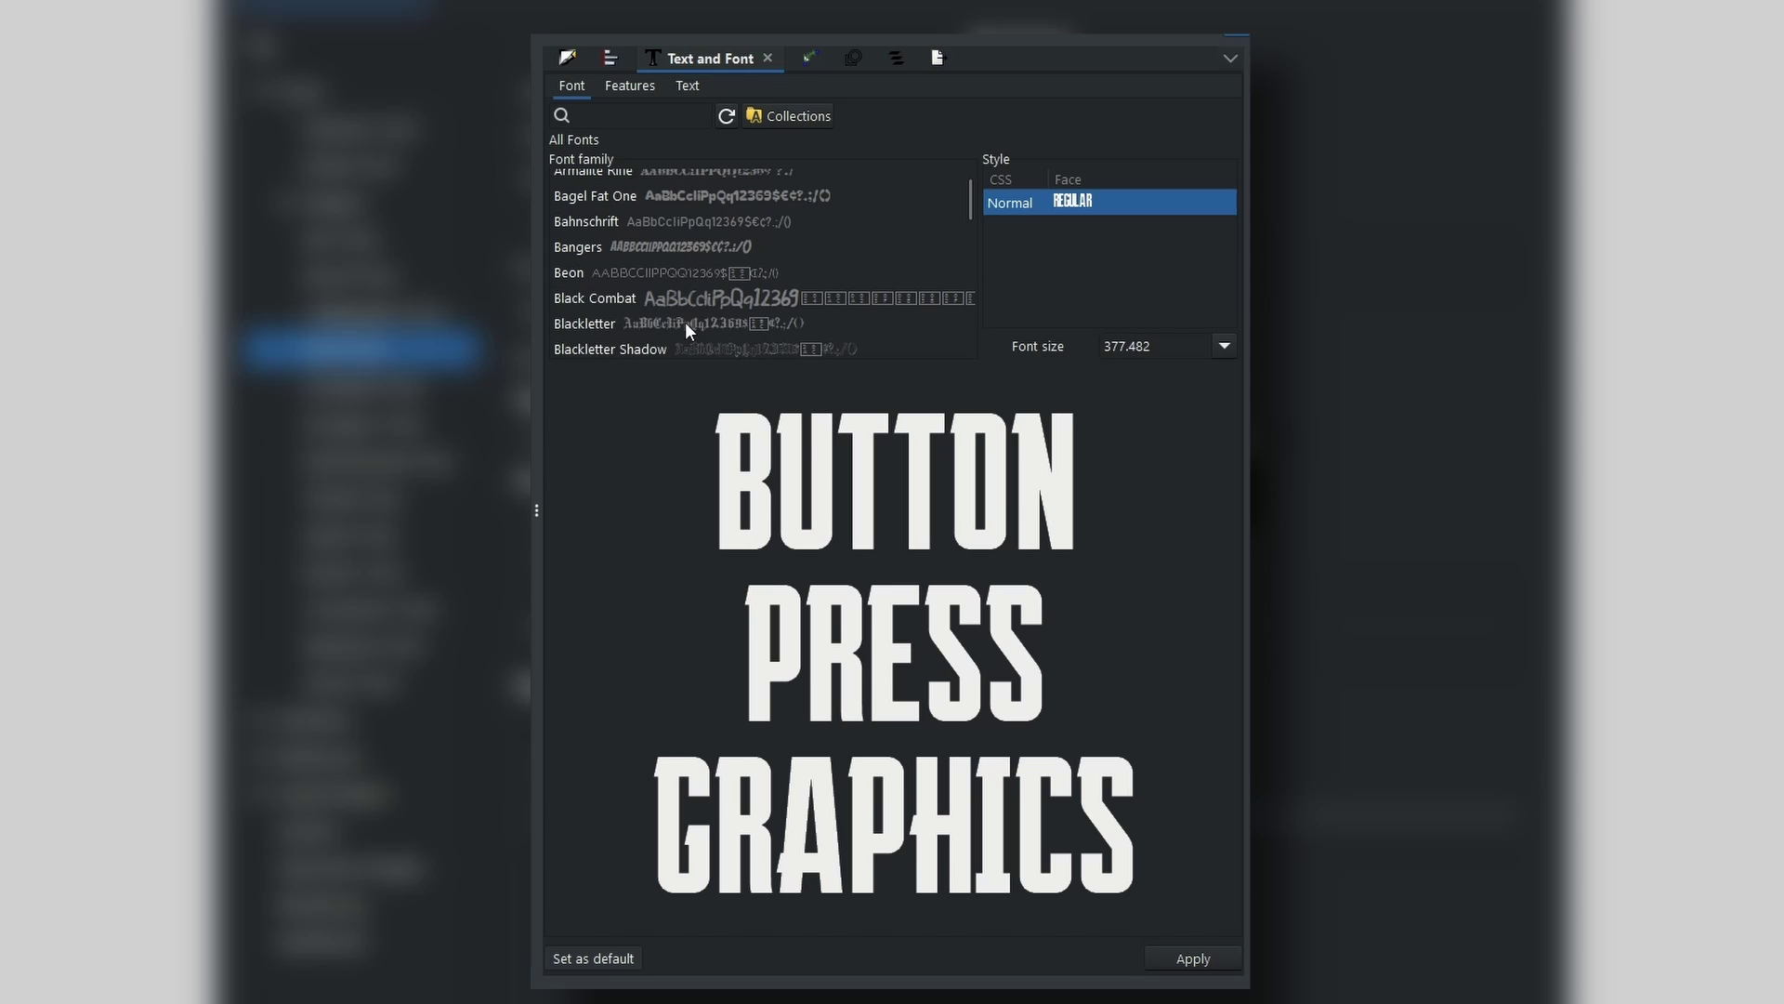
pyautogui.click(649, 249)
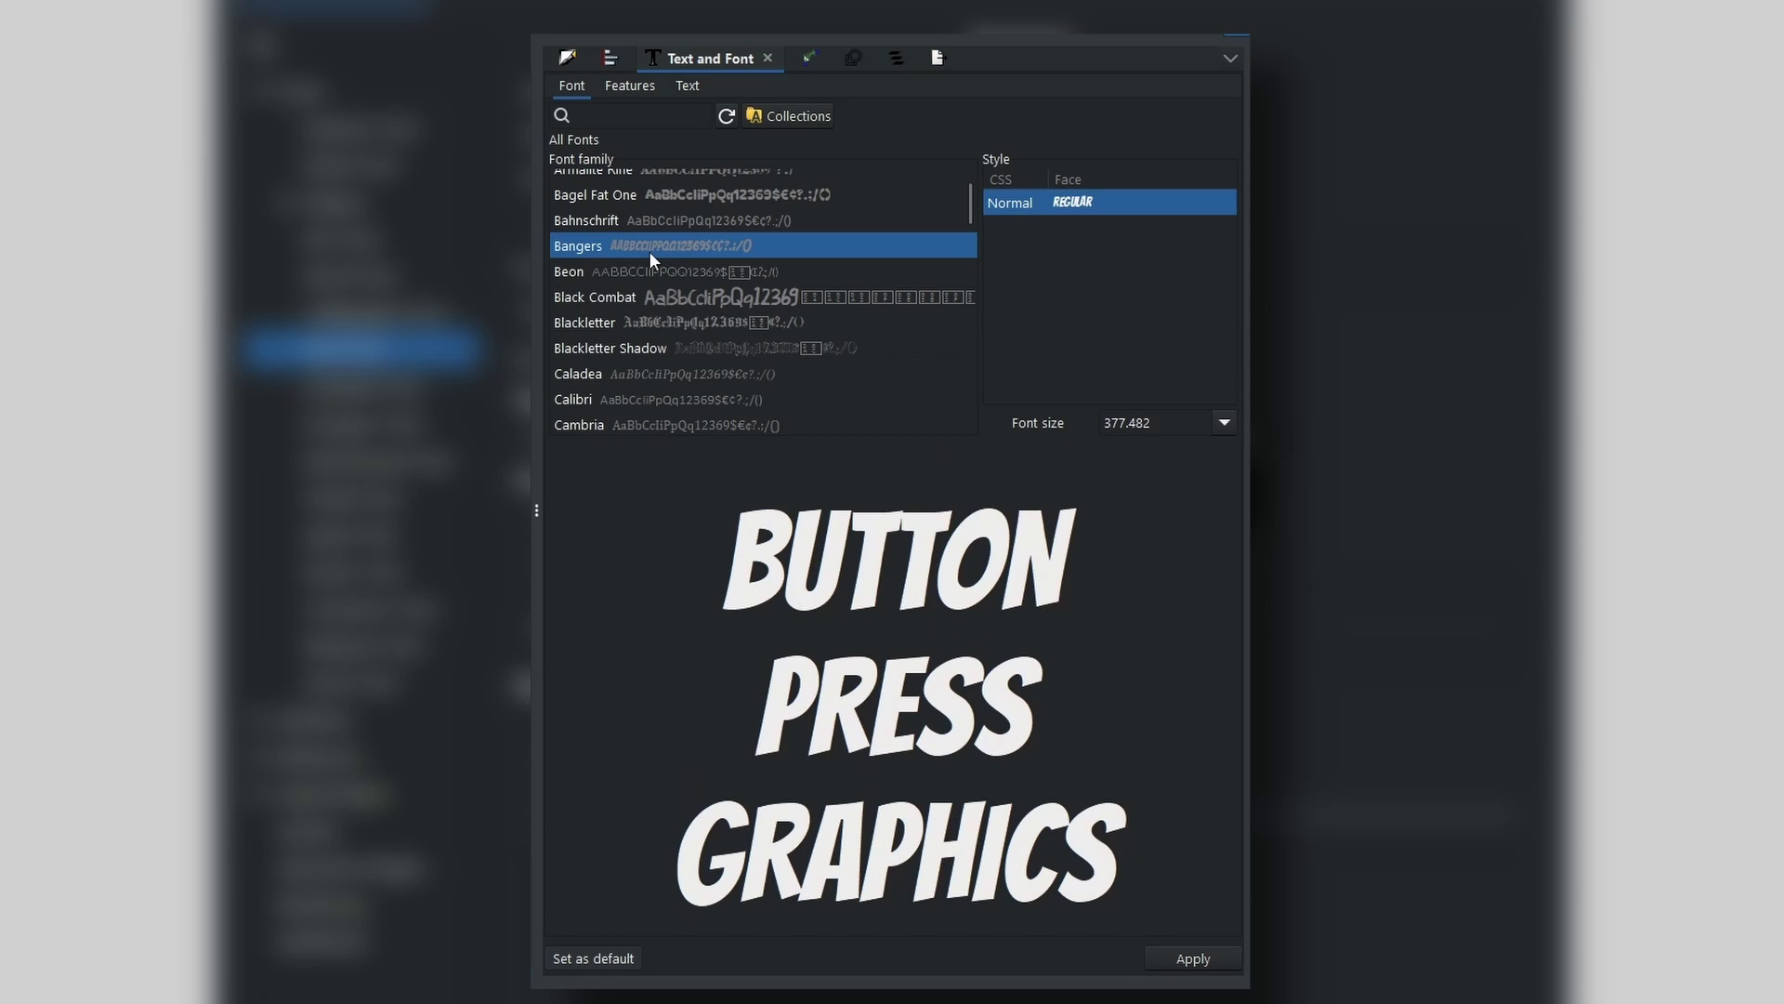
pyautogui.click(710, 345)
pyautogui.click(687, 299)
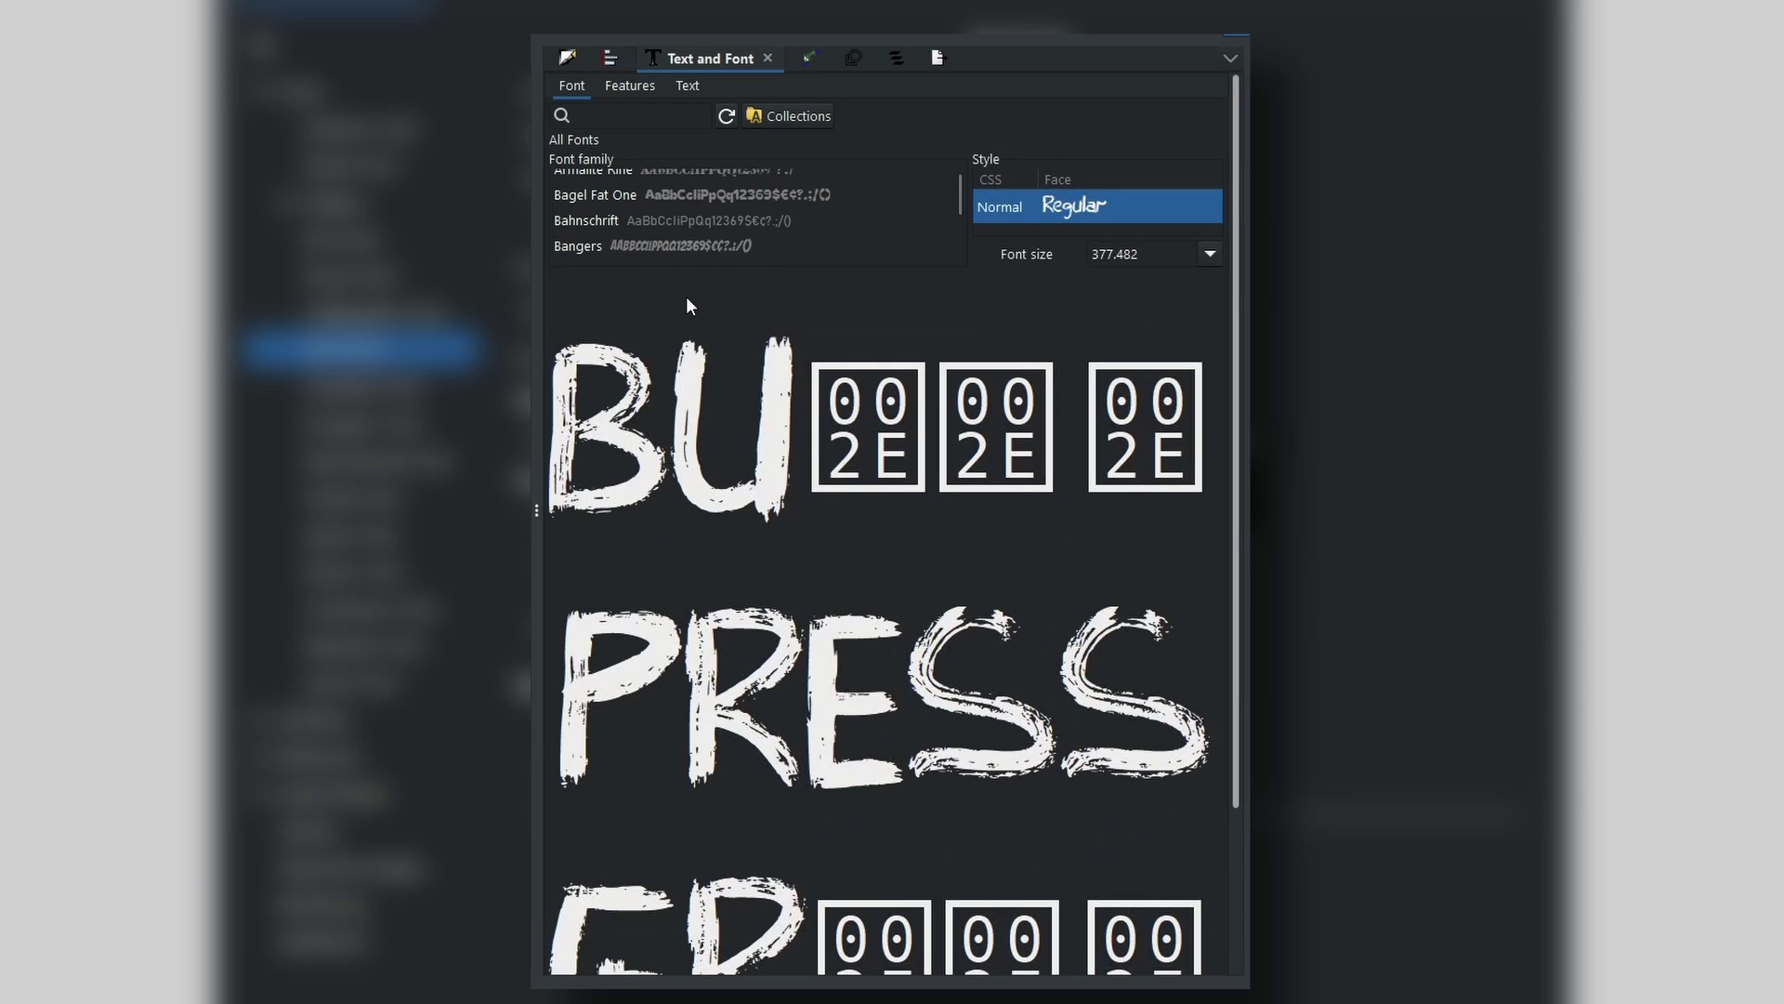
# Preview the sample text in the Caladea font and its Italic, Bold and Bold Italic styles
pyautogui.scroll(-2, 667, 216)
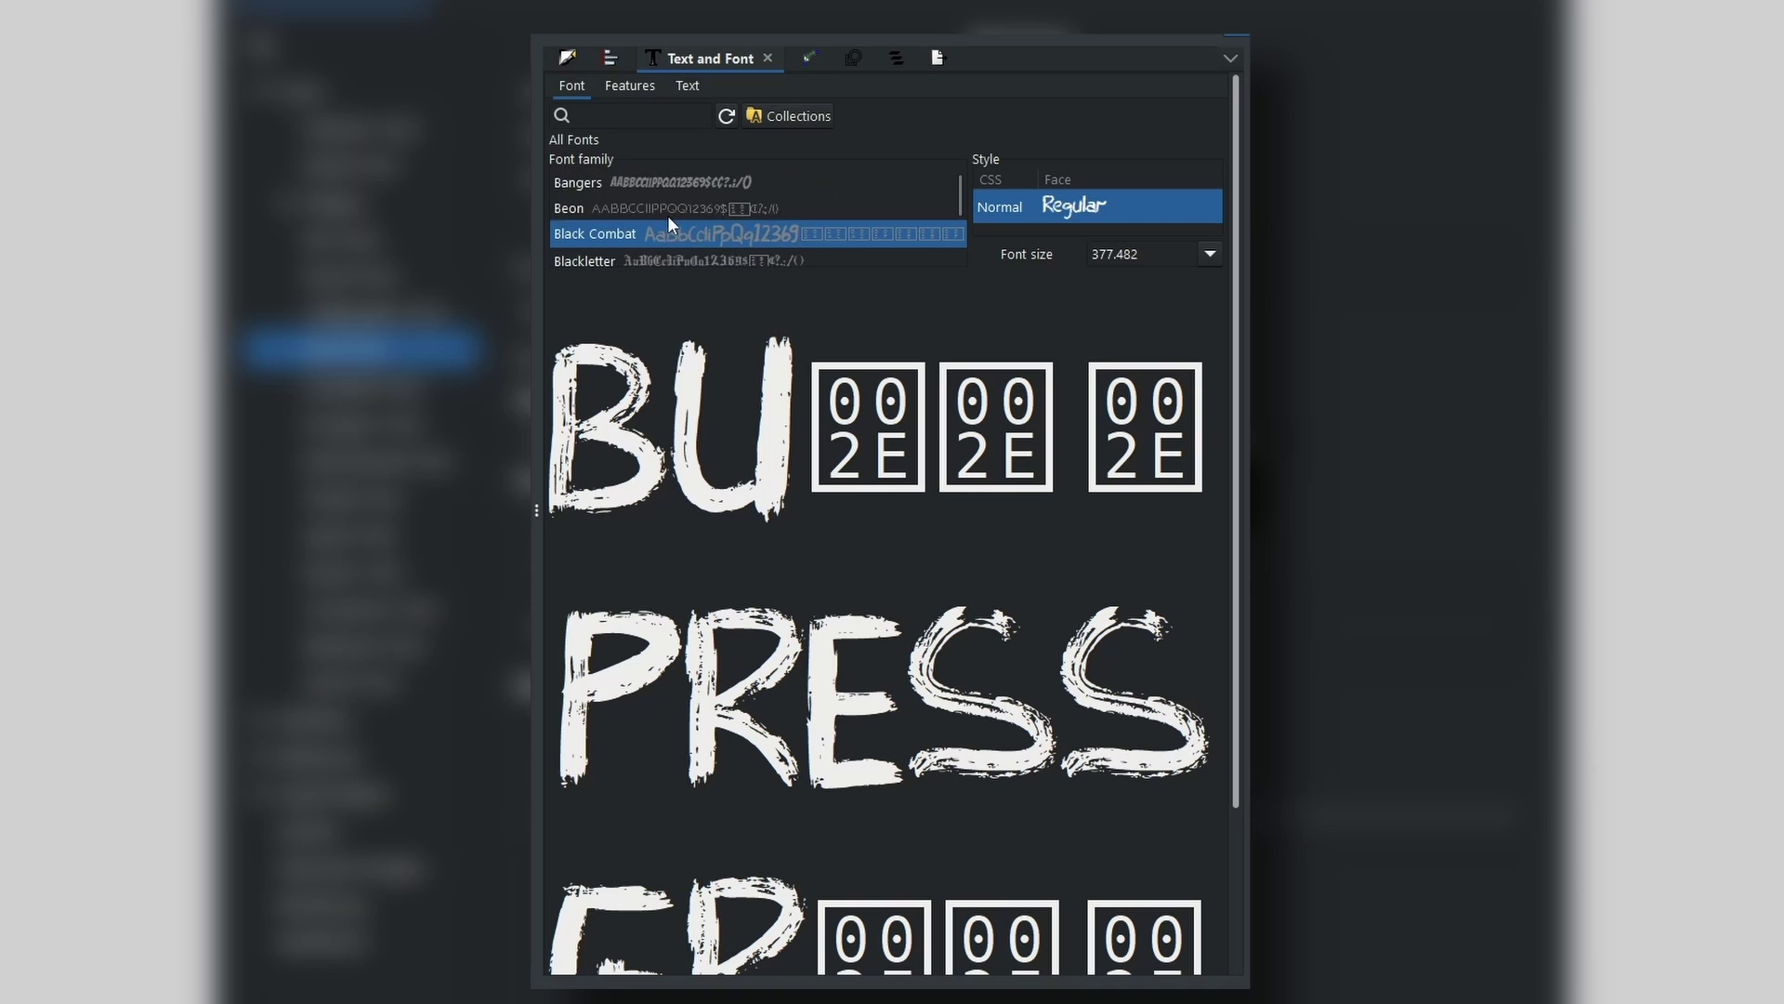
pyautogui.press('Down')
pyautogui.press('Down')
pyautogui.press('Down')
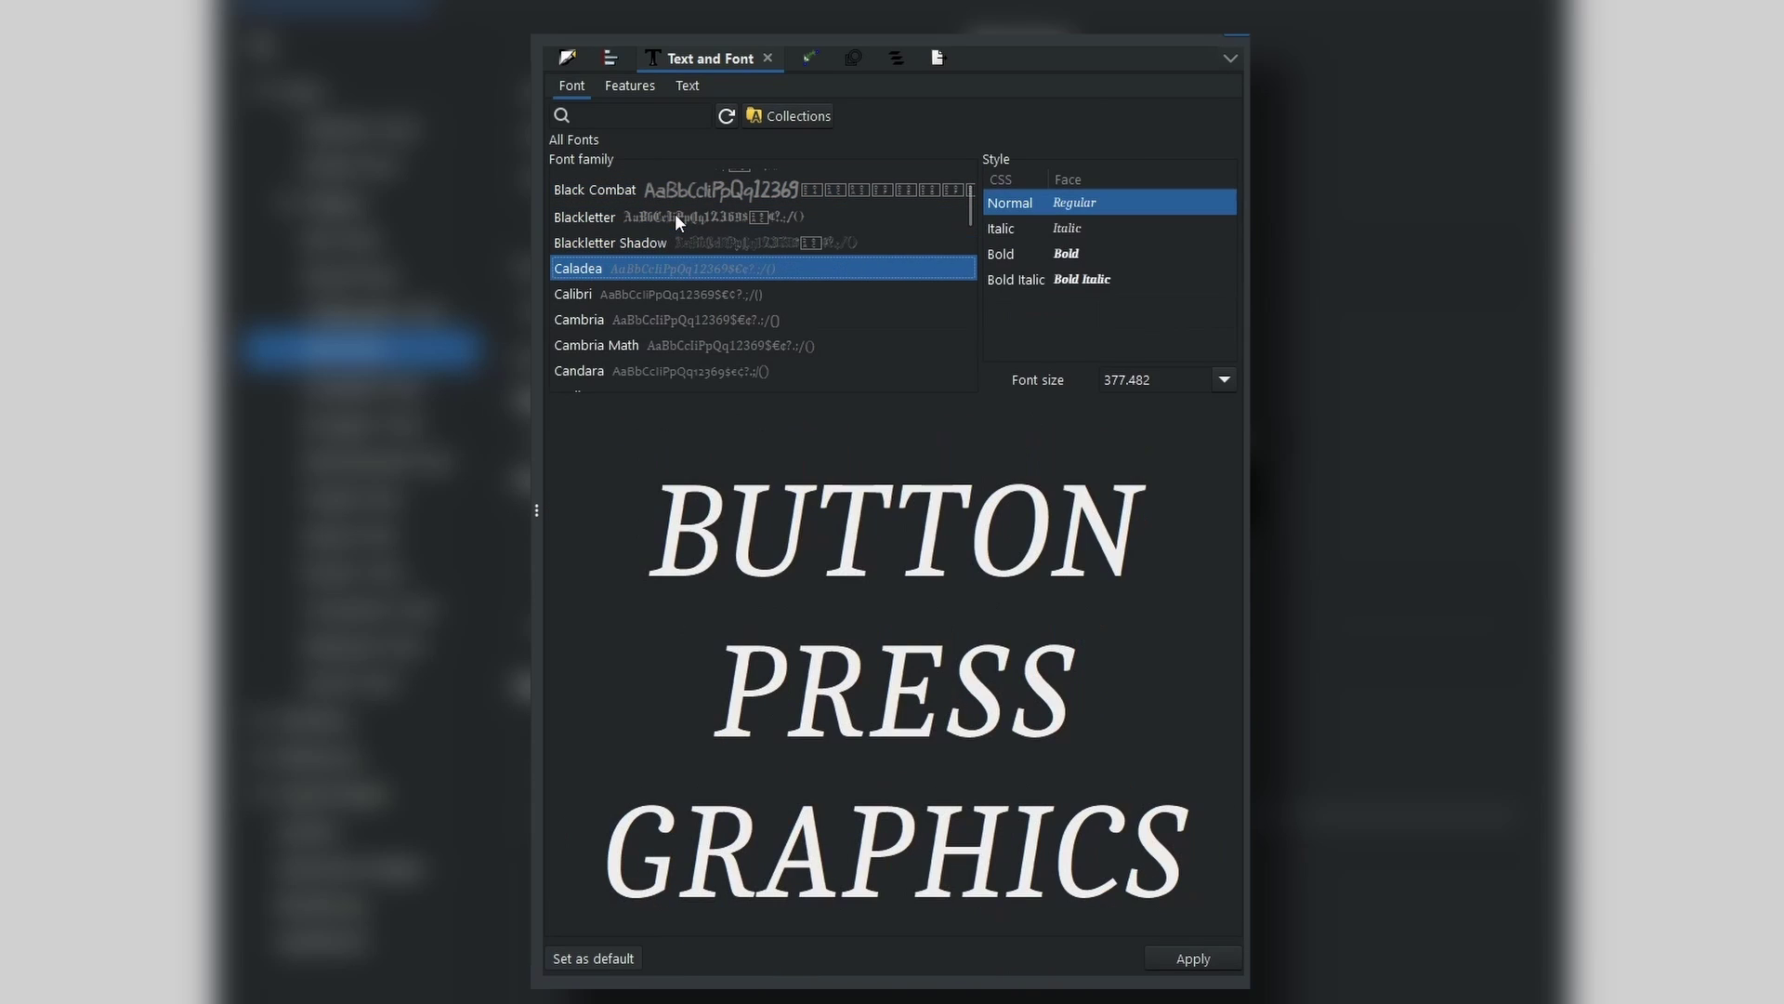
pyautogui.click(1068, 230)
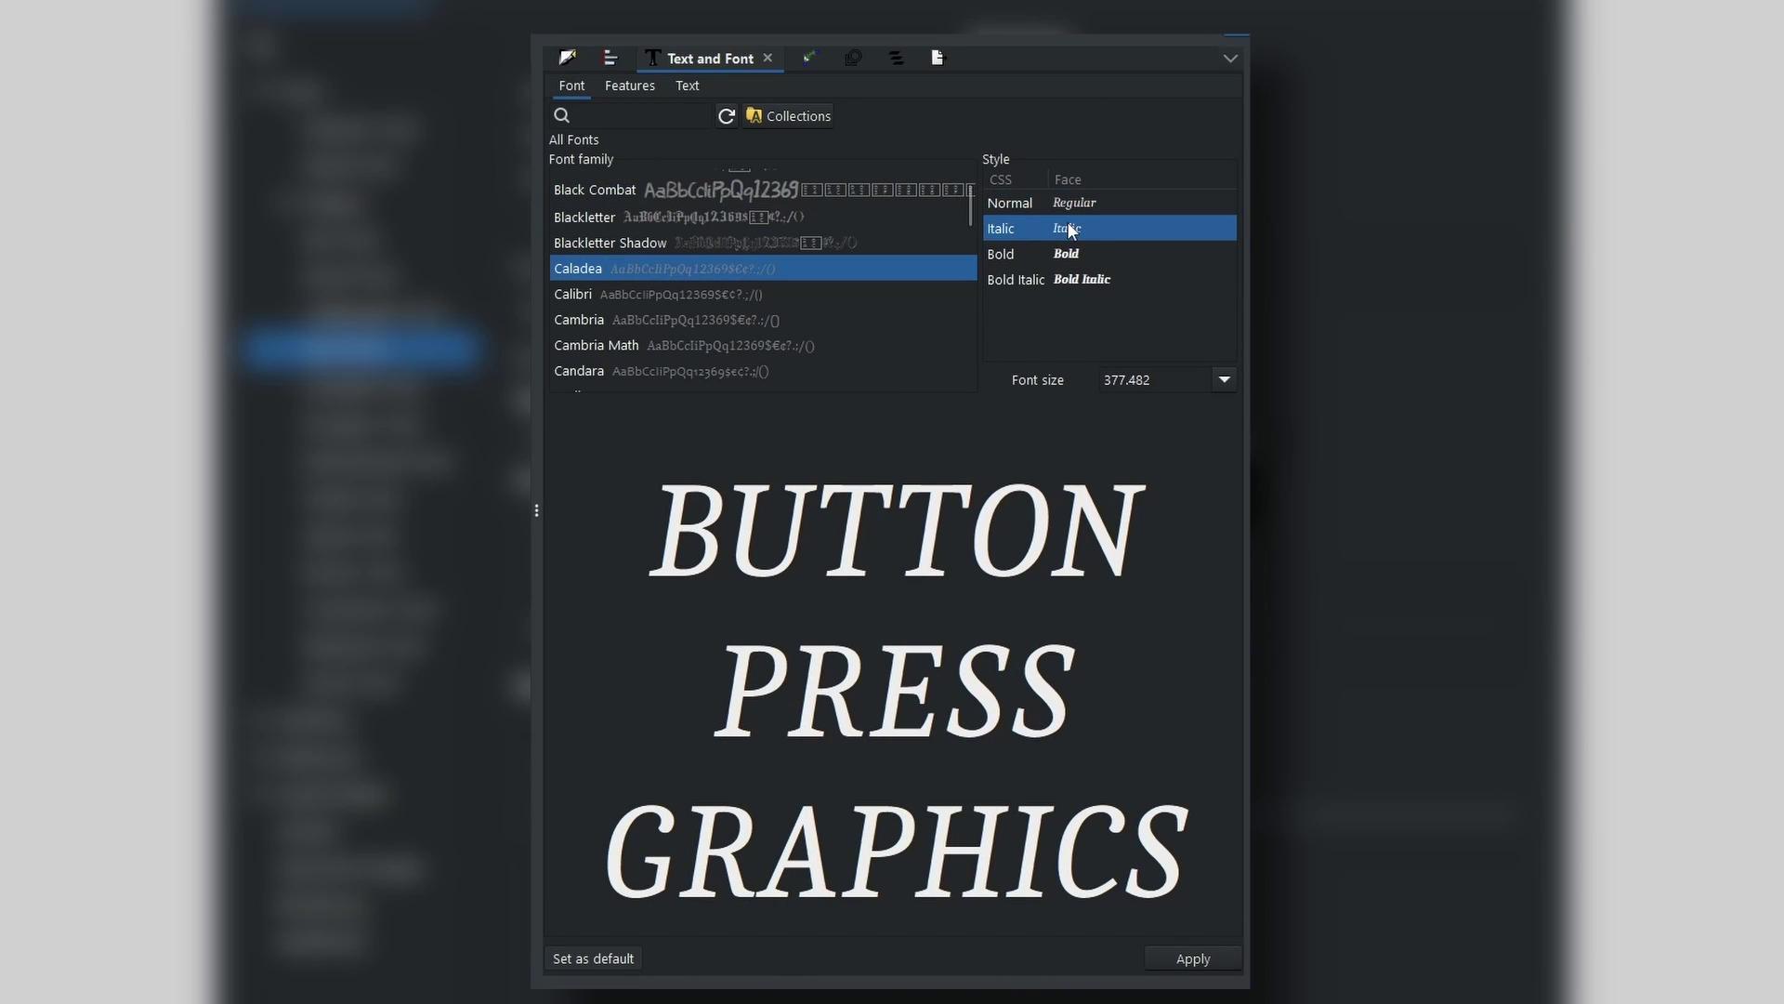
pyautogui.click(1062, 260)
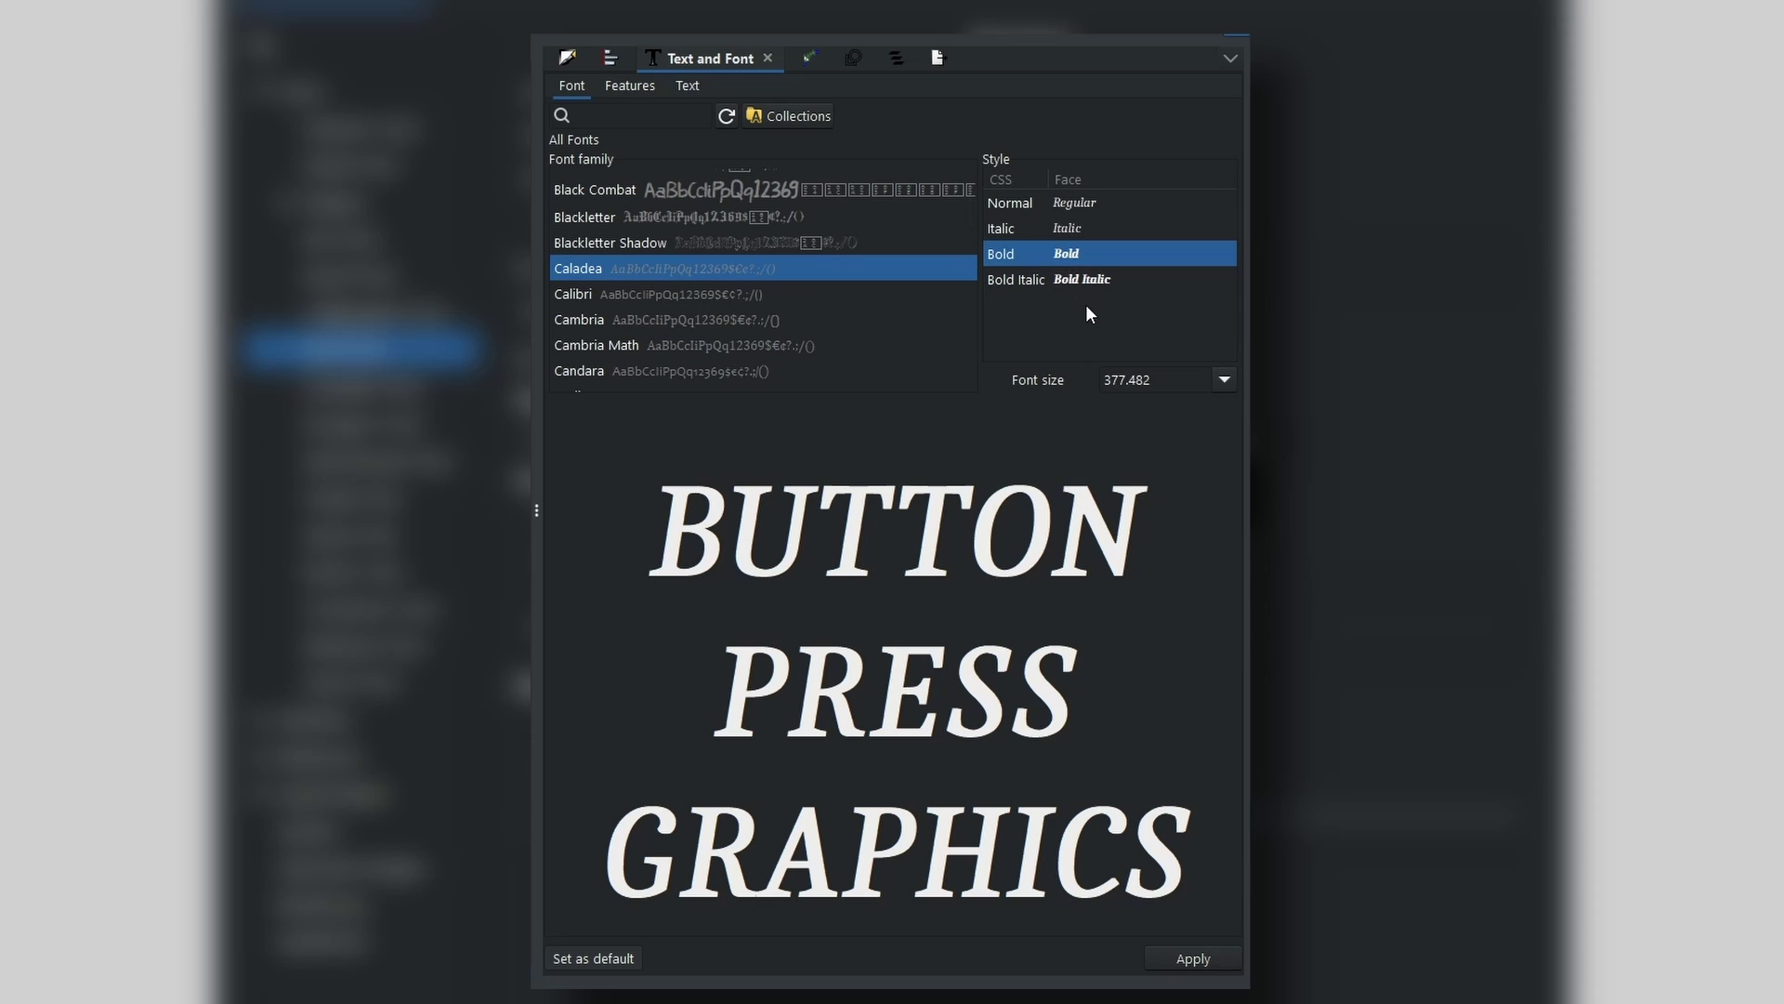
pyautogui.click(1080, 281)
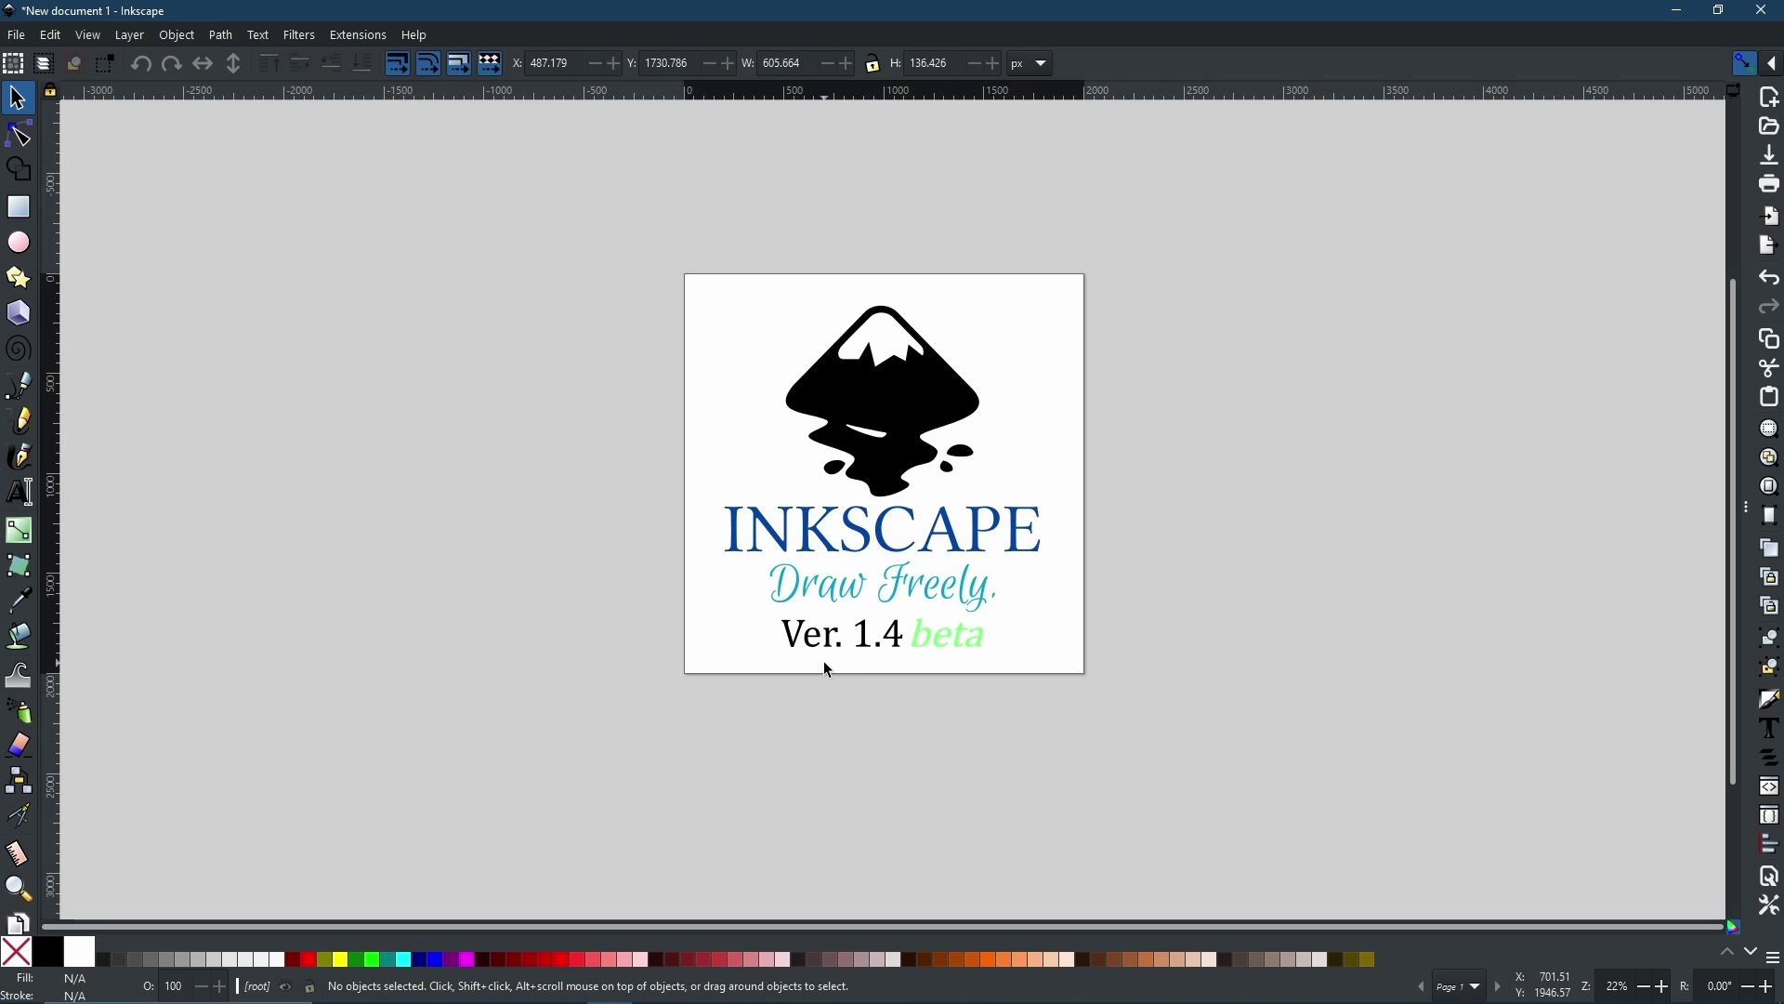
# Open the Text and Font dialog for the "Ver. 1.4" text
pyautogui.click(860, 641)
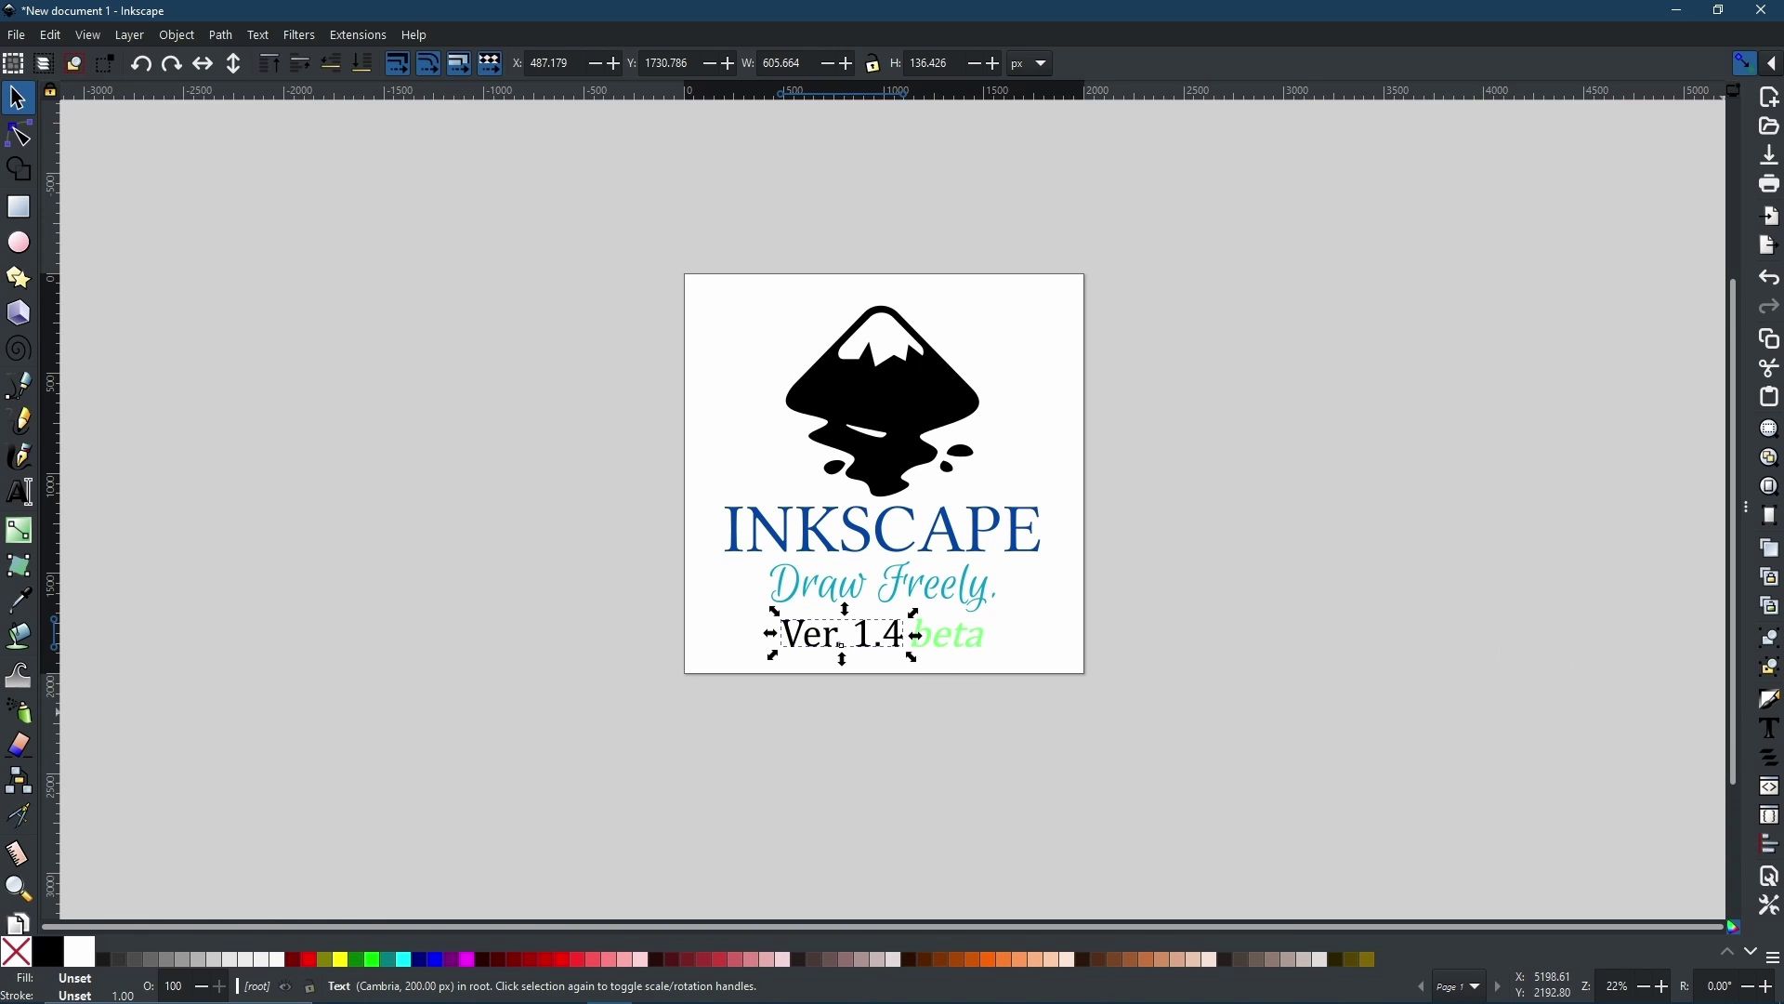
pyautogui.click(1772, 730)
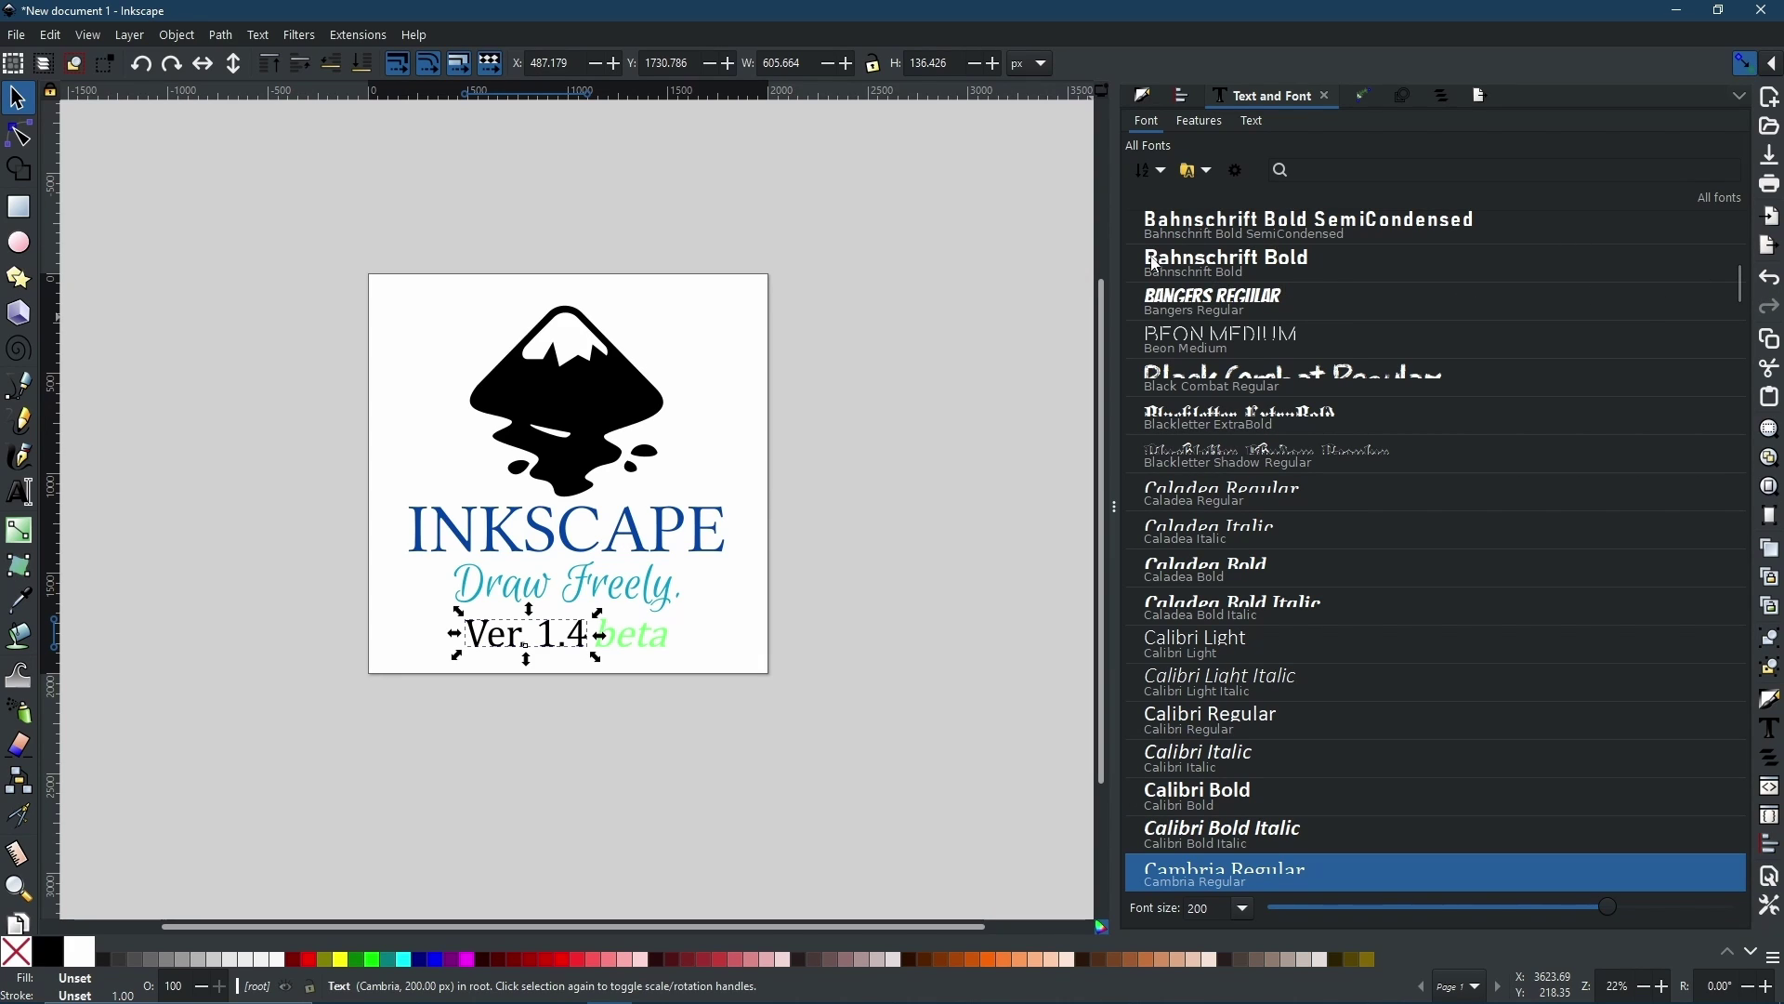
# Try successive fonts on the "Ver. 1.4" text, from Bangers Regular through Black Combat and Caladea to Calibri Light Italic
pyautogui.click(1247, 316)
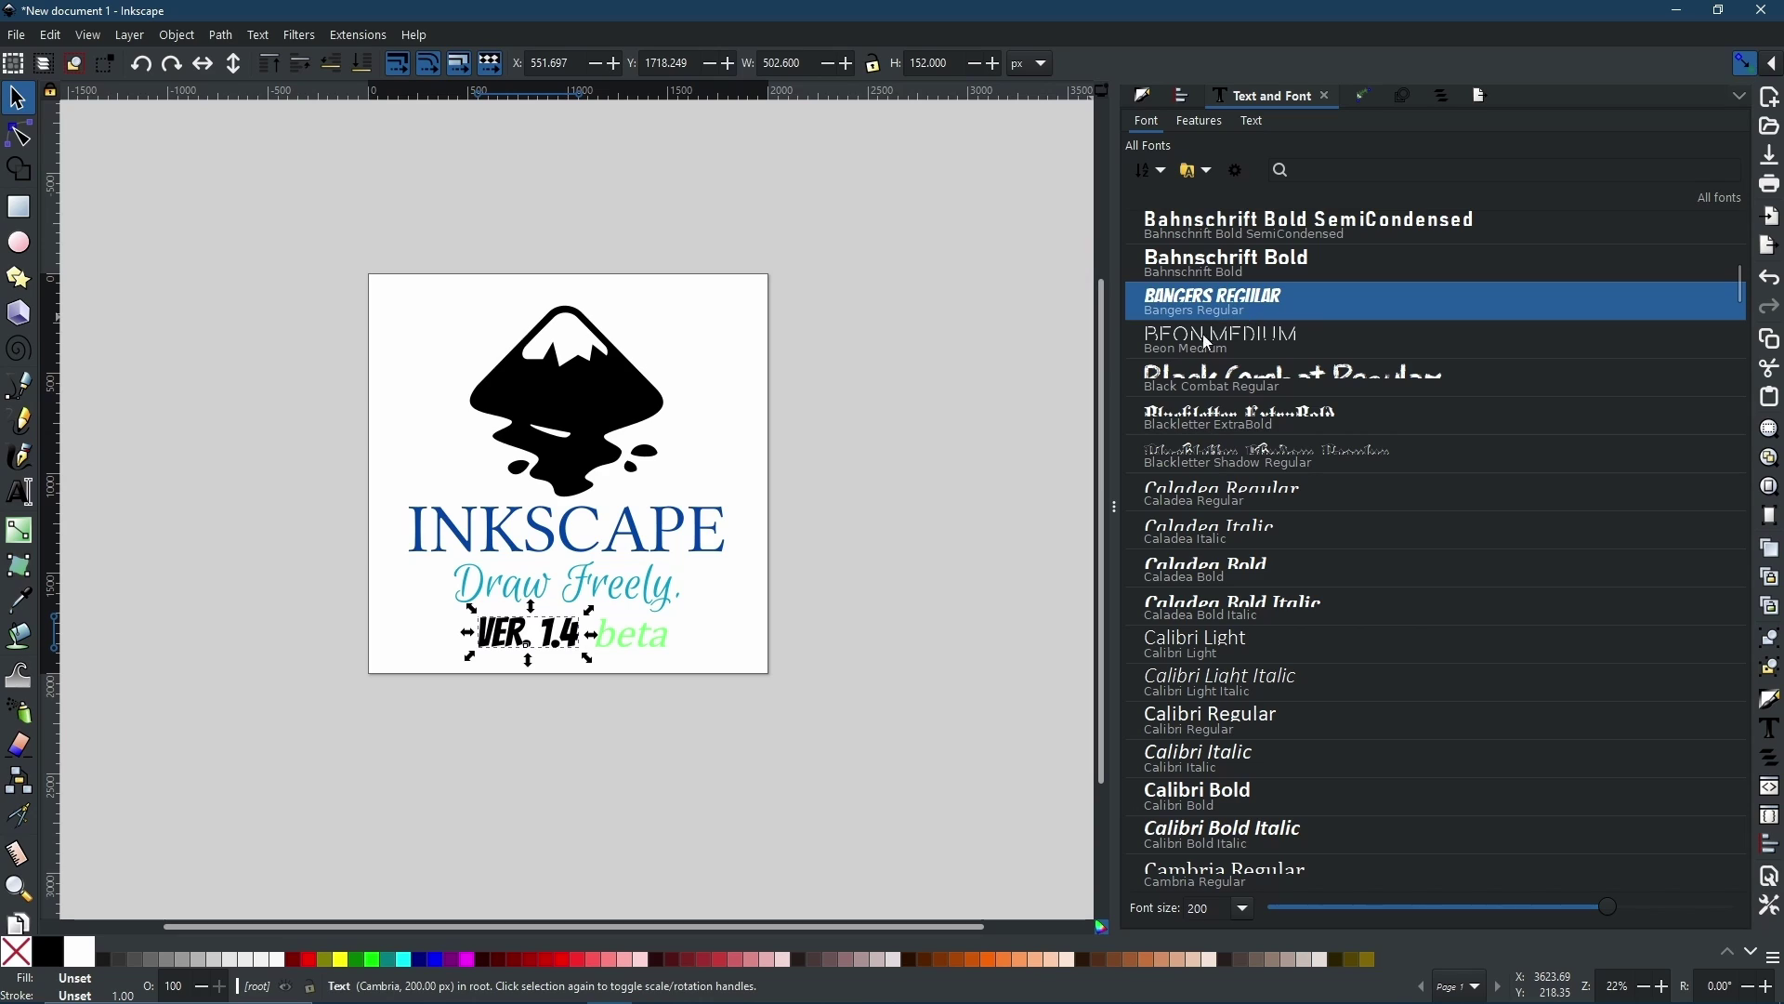
pyautogui.click(1197, 361)
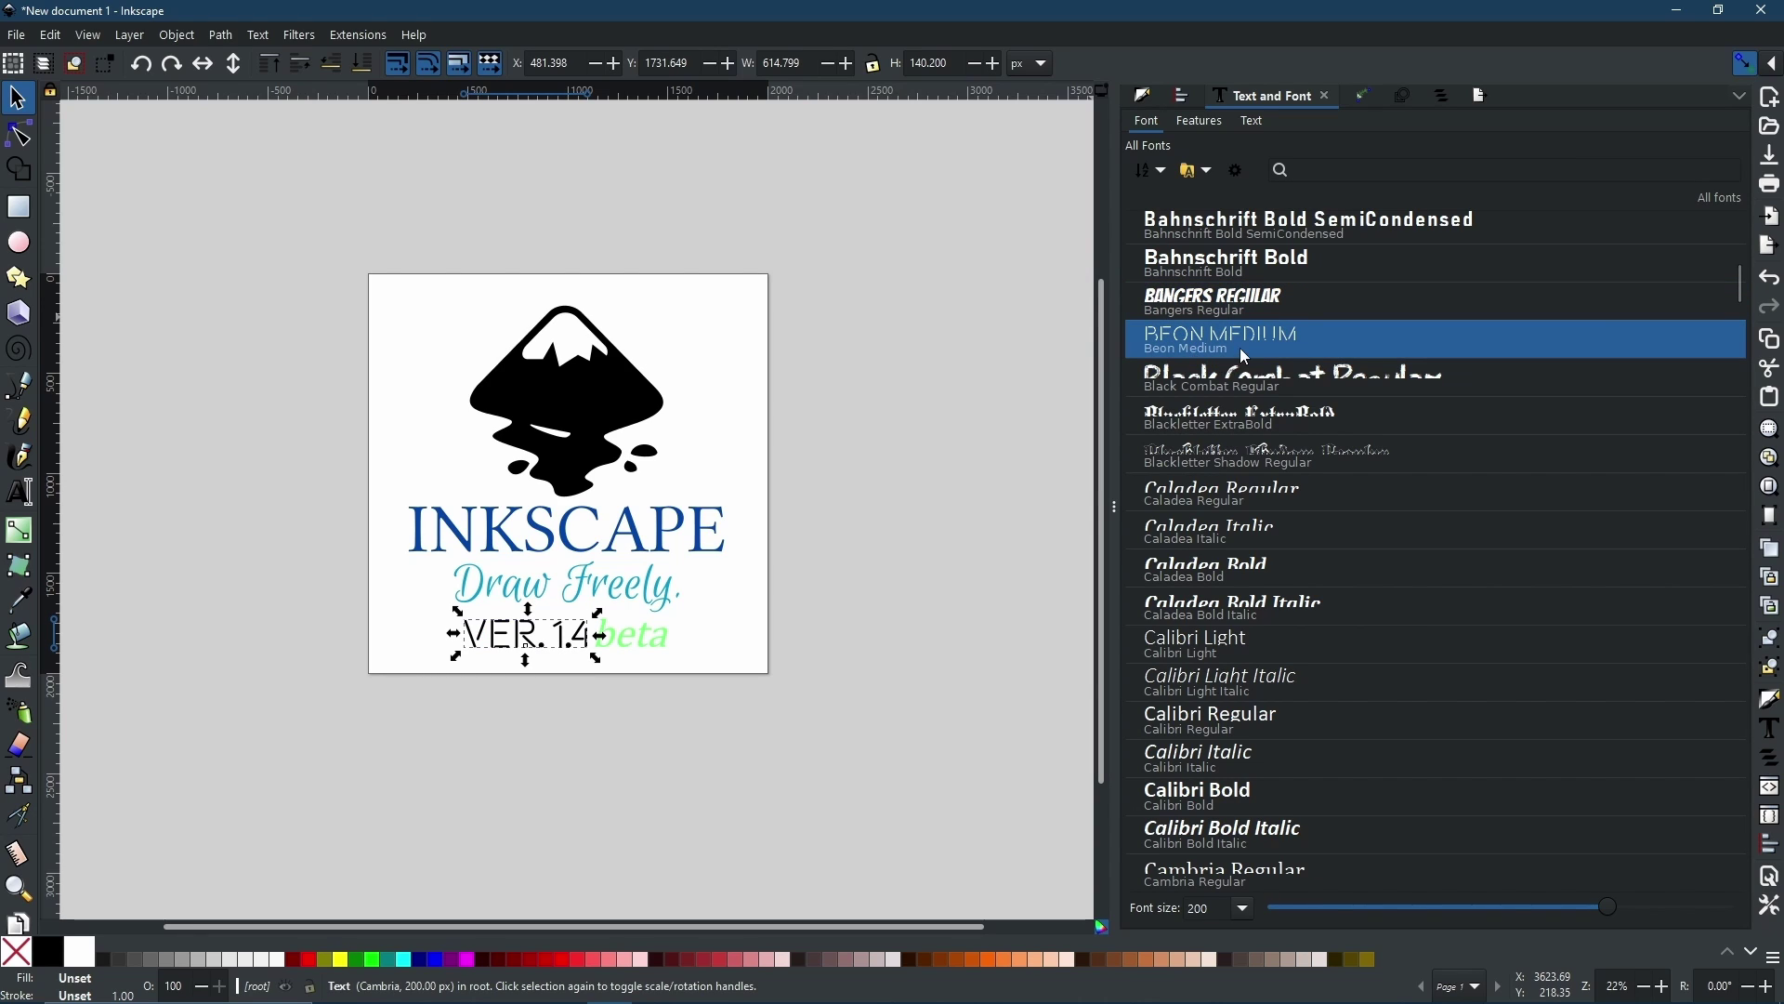
pyautogui.press('Down')
pyautogui.press('Down')
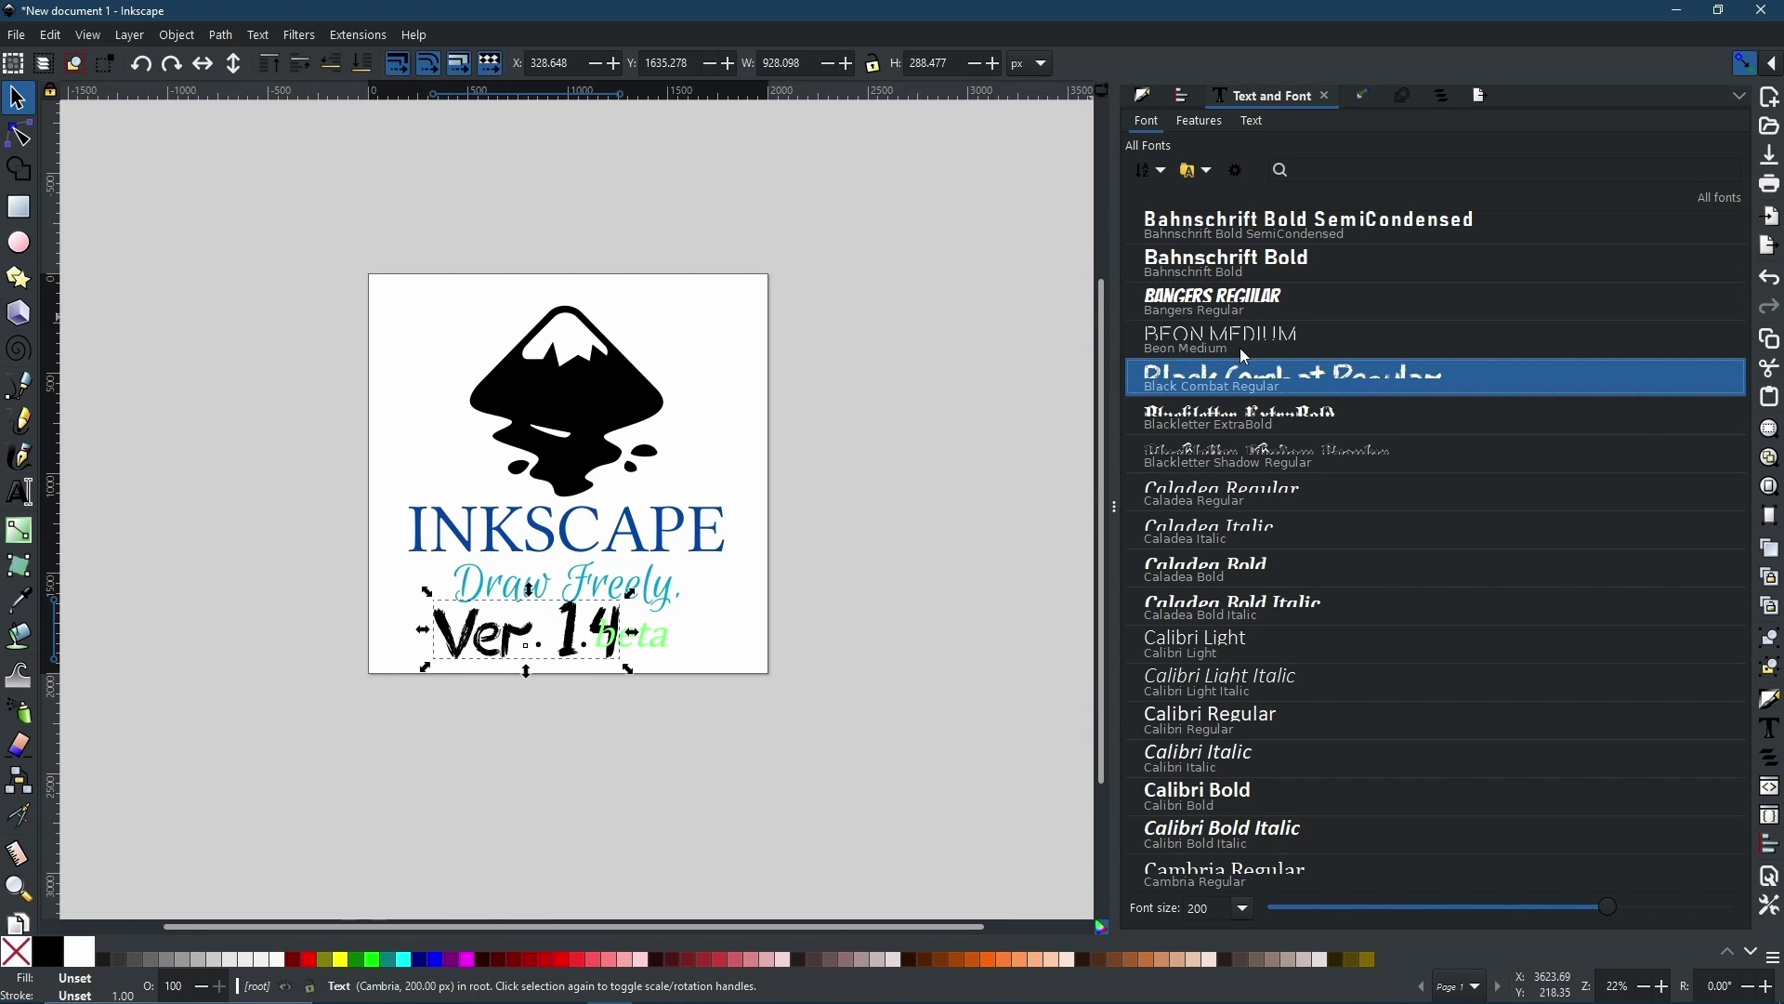
pyautogui.press('Down')
pyautogui.press('Down')
pyautogui.press('Down')
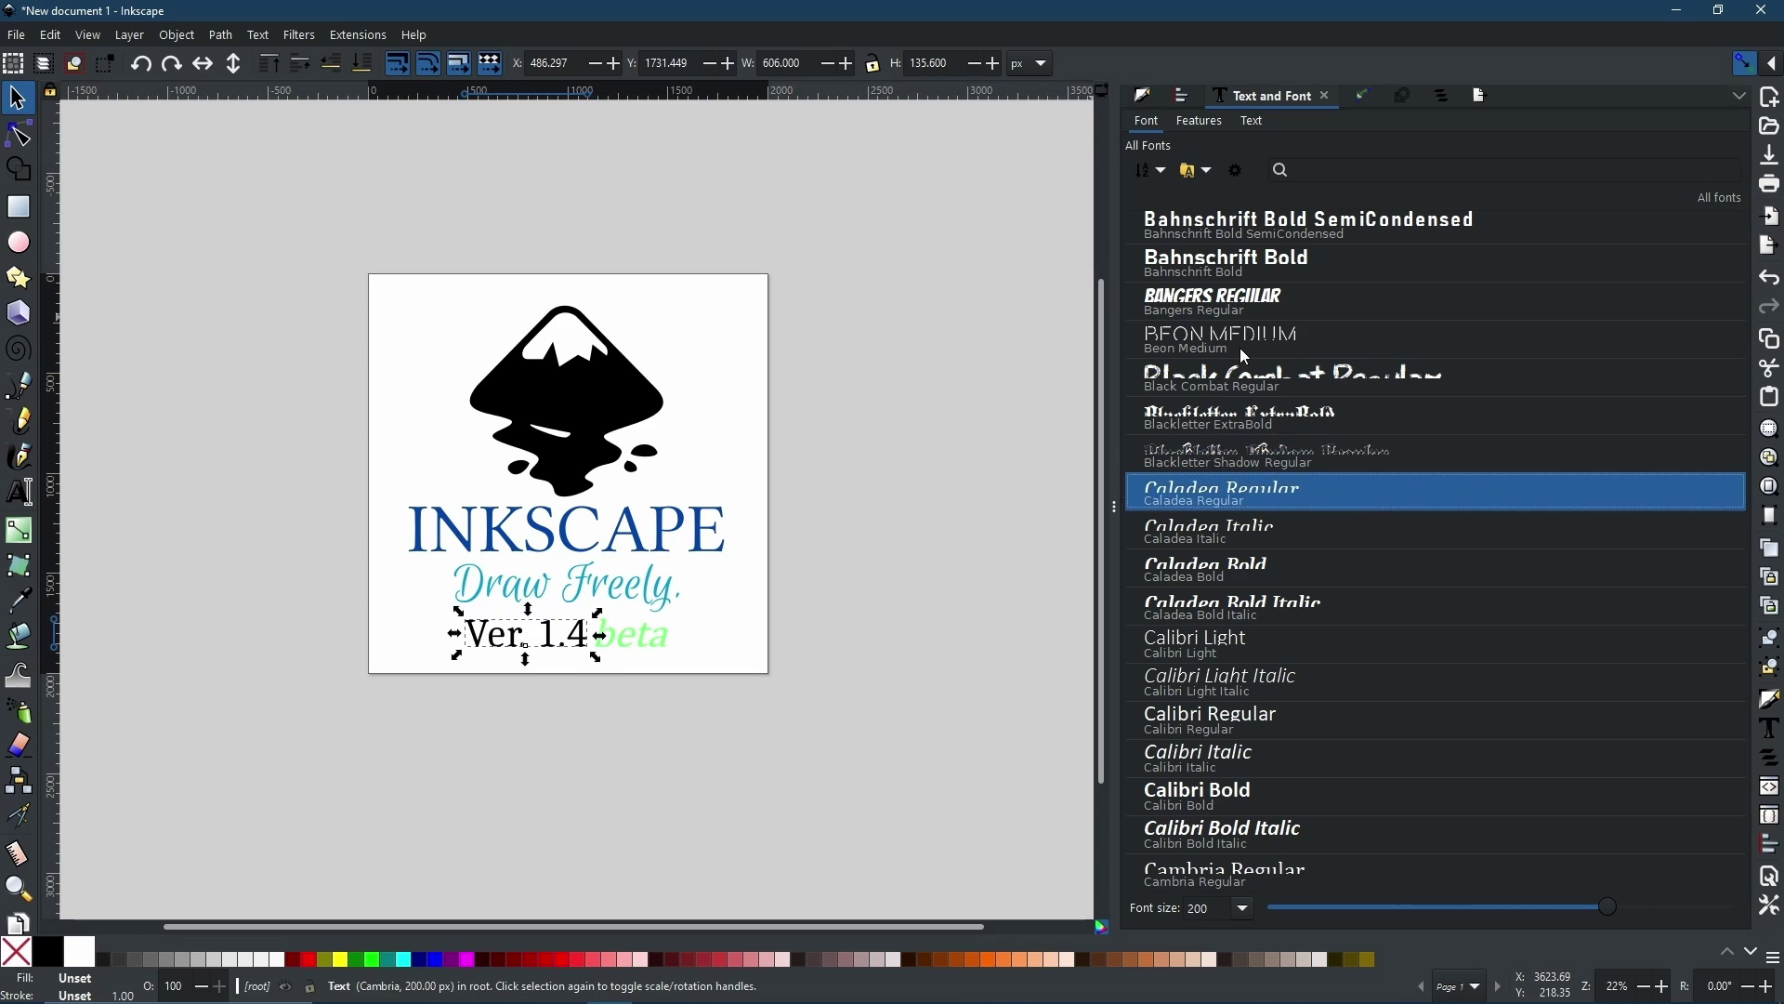
pyautogui.press('Down')
pyautogui.press('Down')
pyautogui.press('Down')
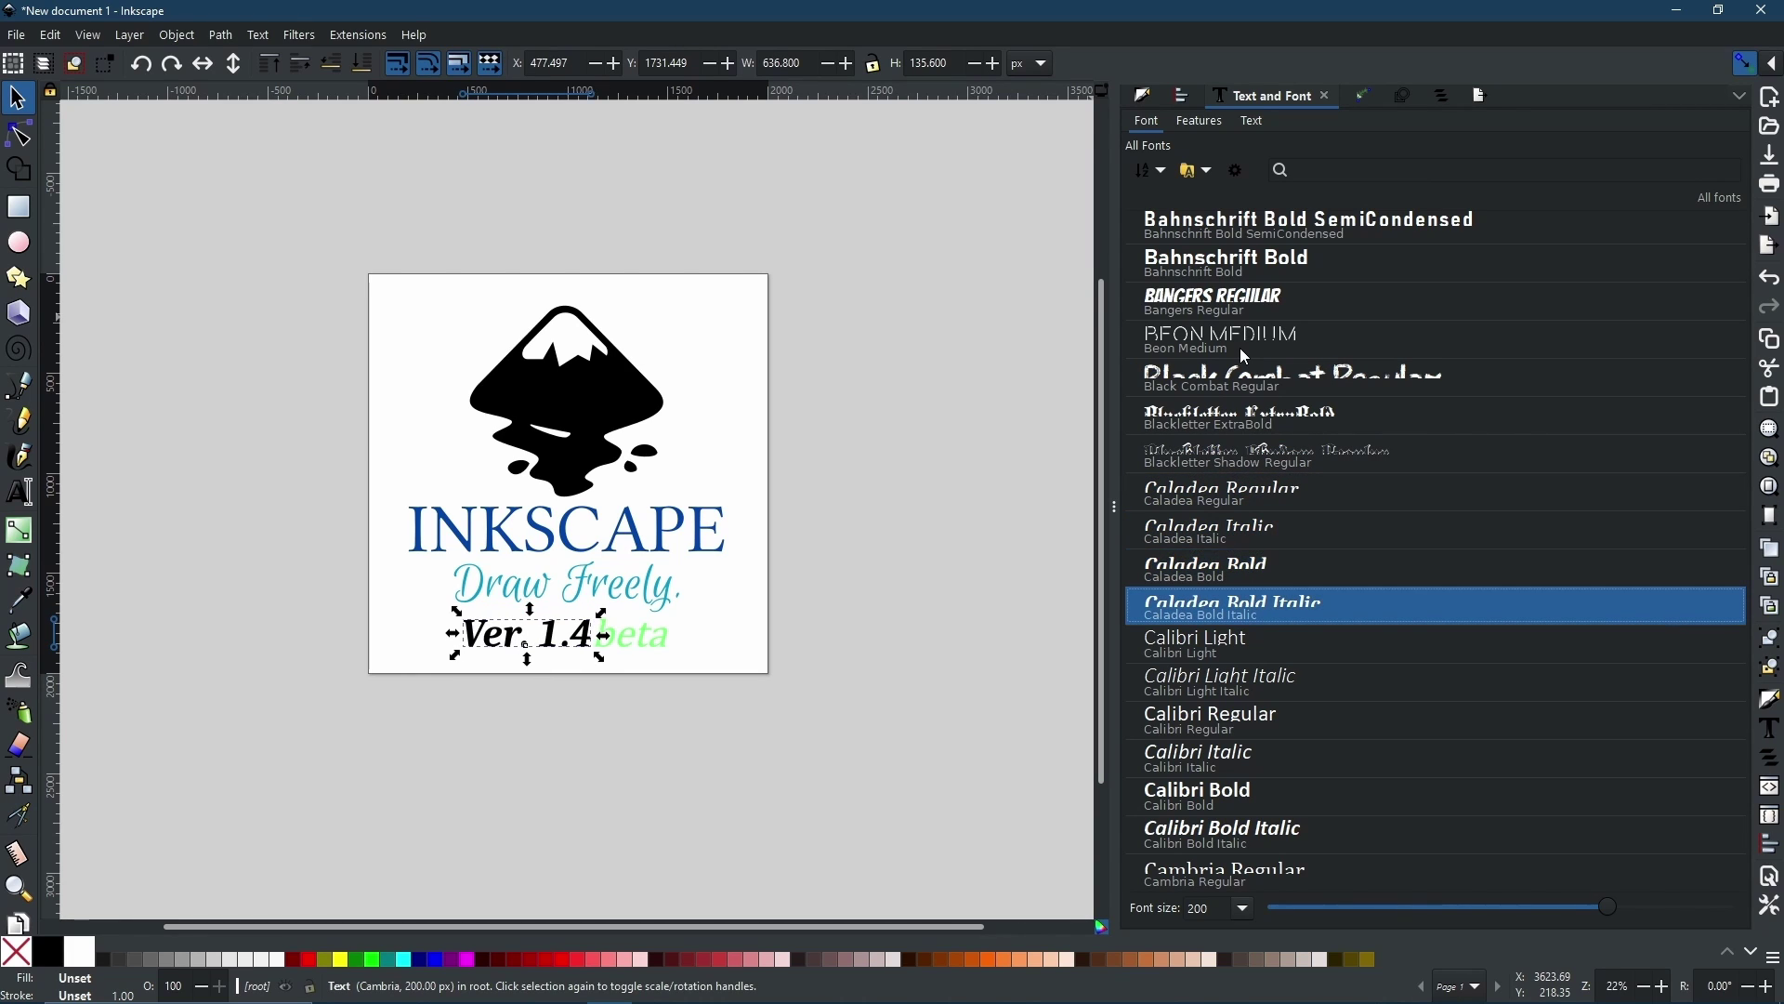
pyautogui.press('Down')
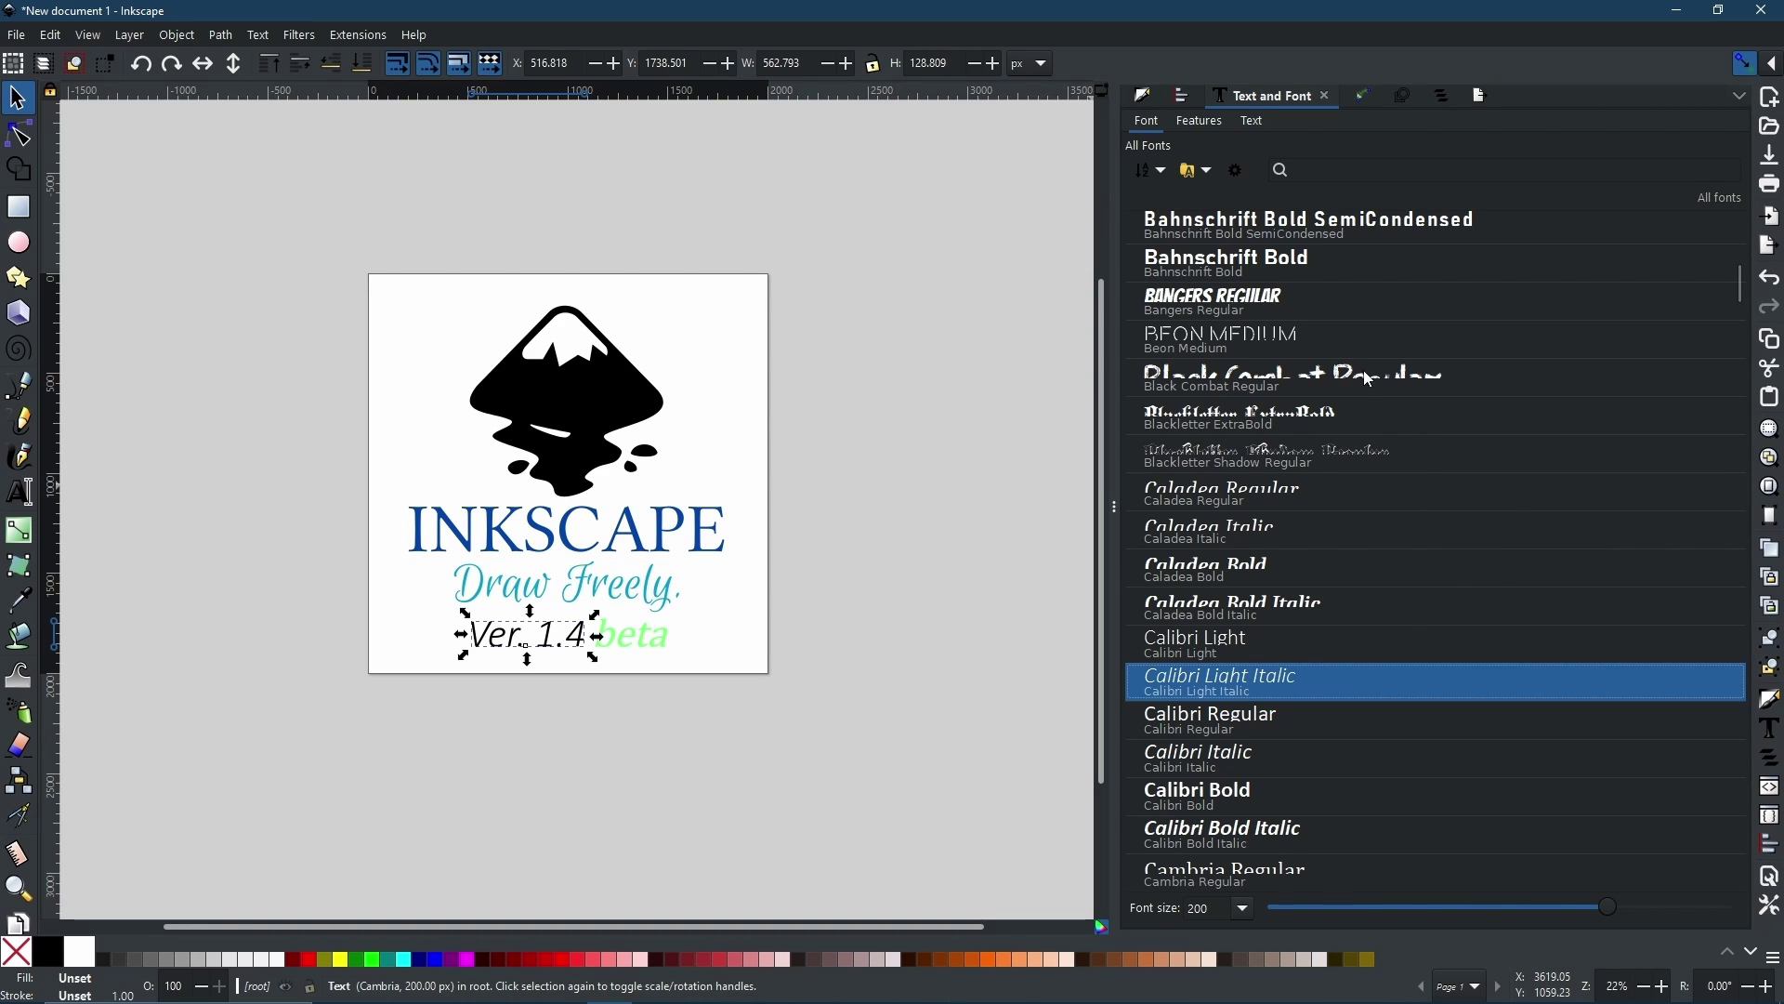
# Set the font of the "Ver. 1.4" text to Calibri Bold Italic
pyautogui.scroll(-2, 1358, 390)
pyautogui.scroll(-1, 1358, 390)
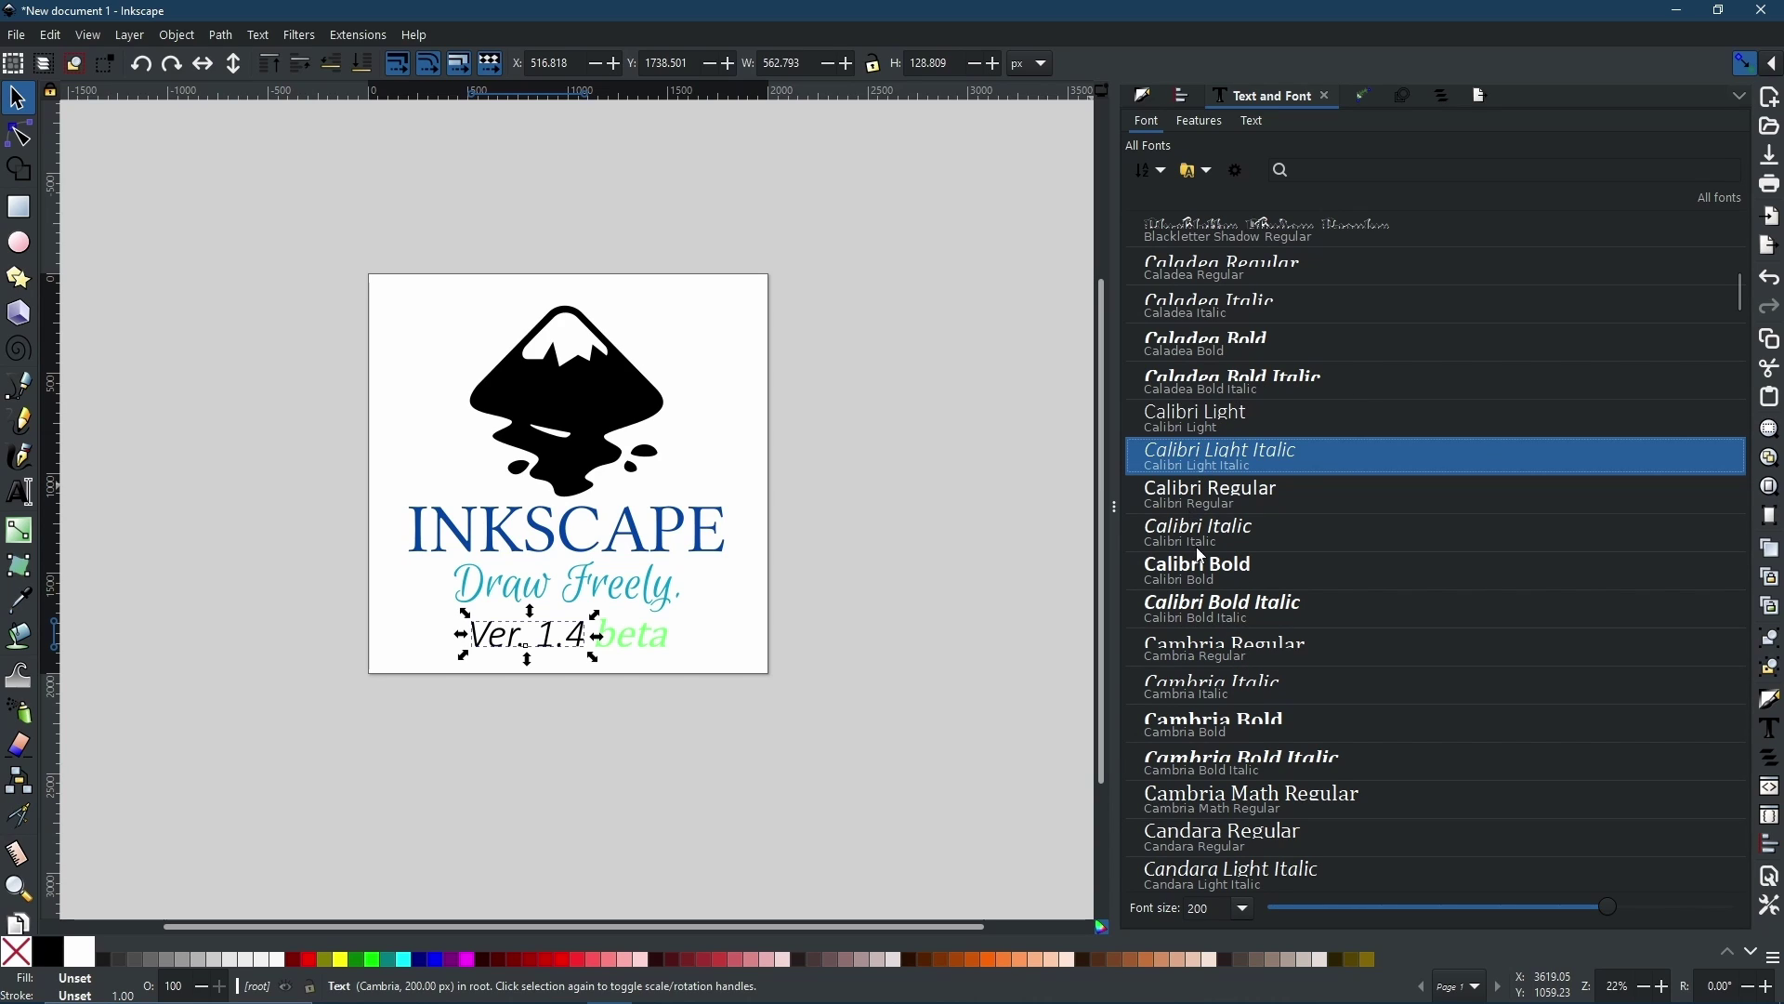
pyautogui.click(1184, 606)
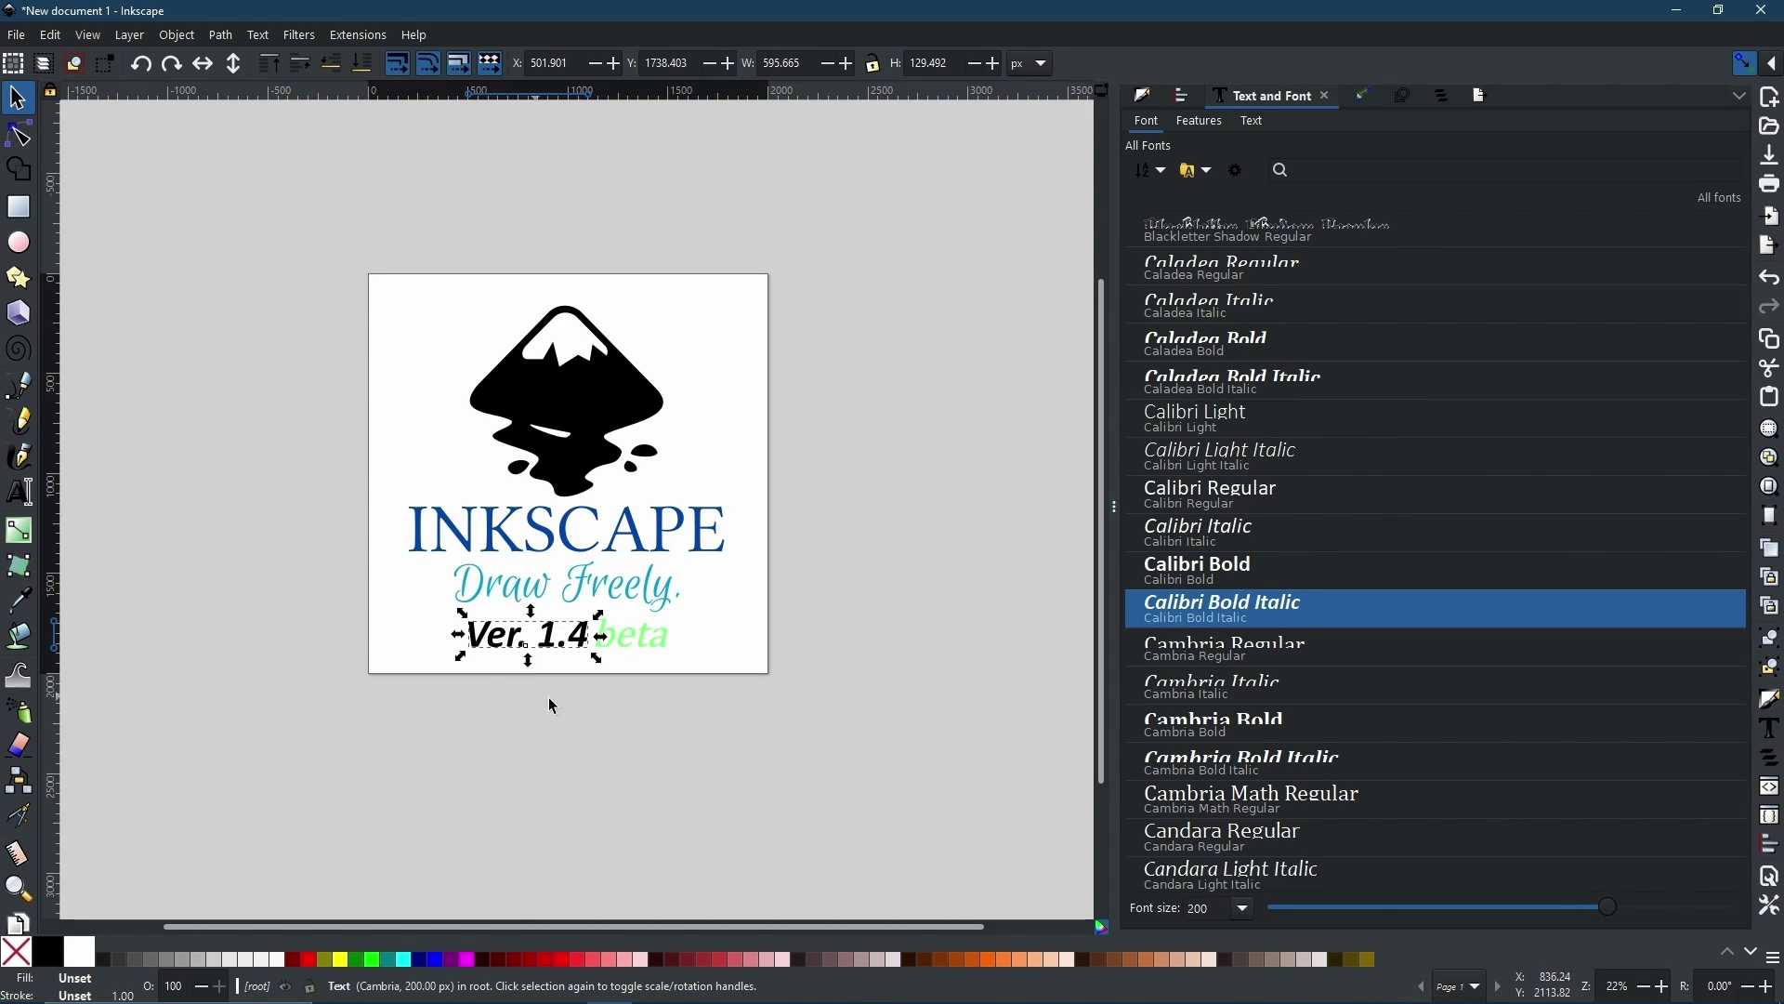
# Look through the font previews further down the list, including Carlito, Caveat, Comic Sans MS, Consolas and Constantia
pyautogui.scroll(-1, 1318, 619)
pyautogui.scroll(-6, 1317, 619)
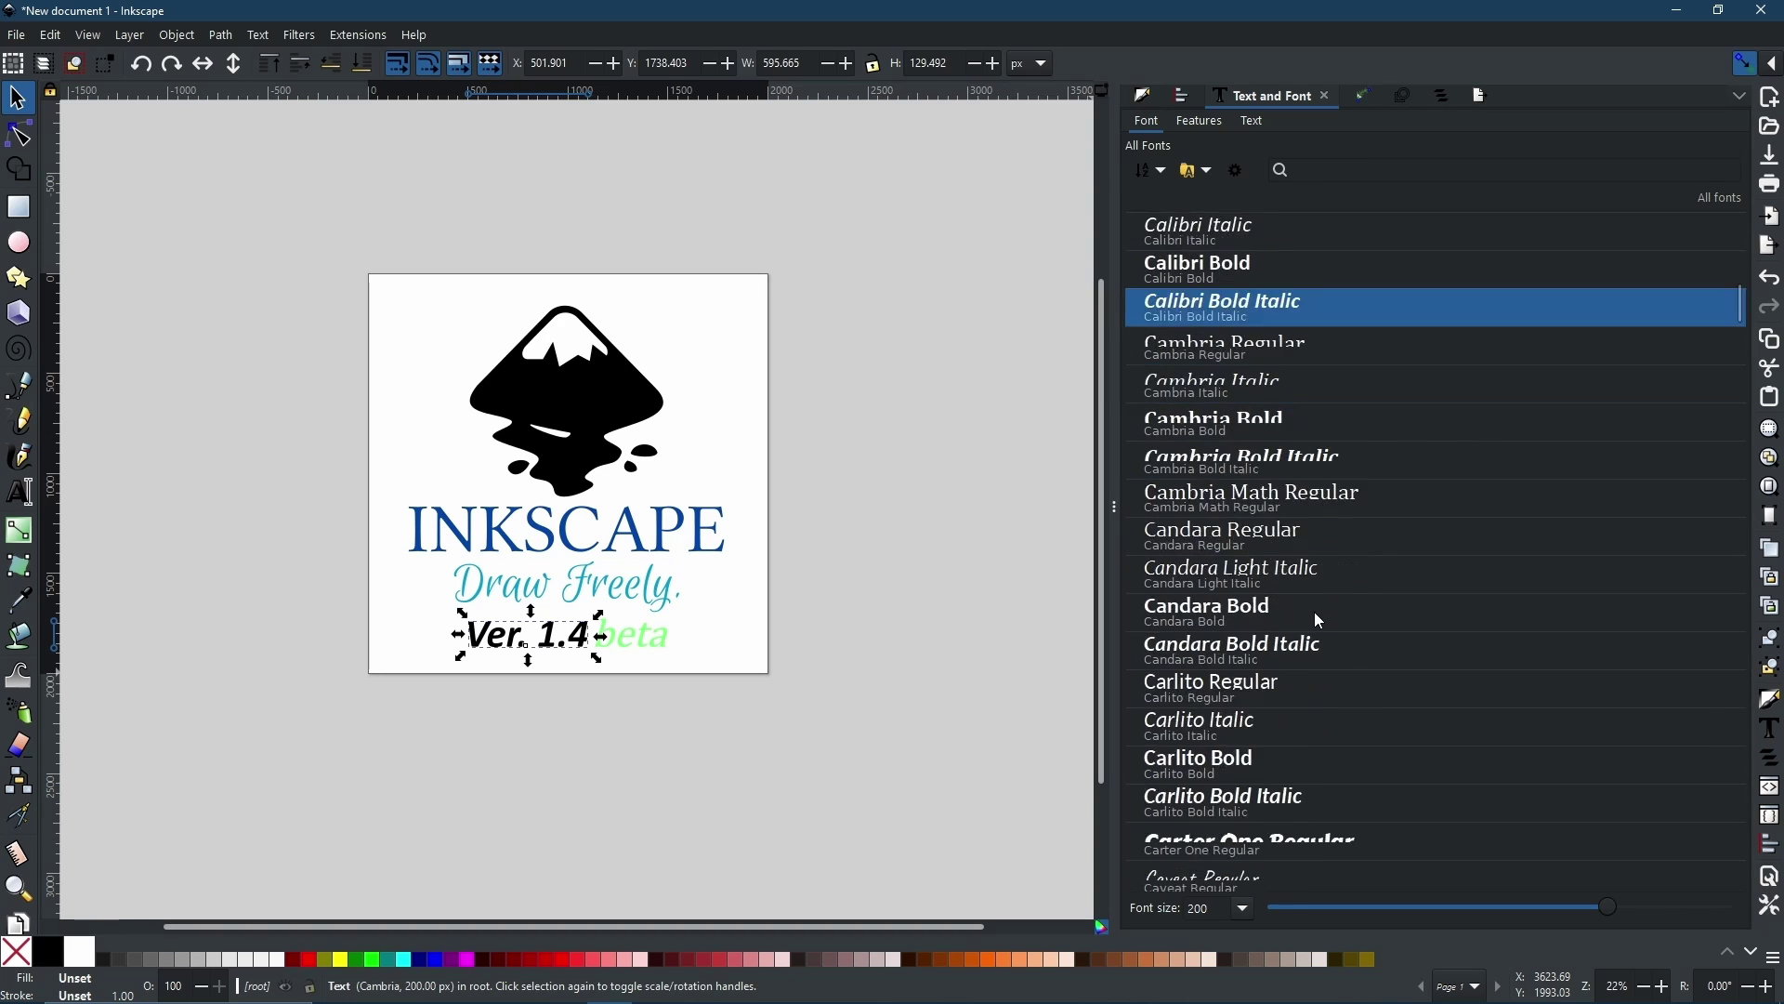
pyautogui.scroll(-1, 1411, 645)
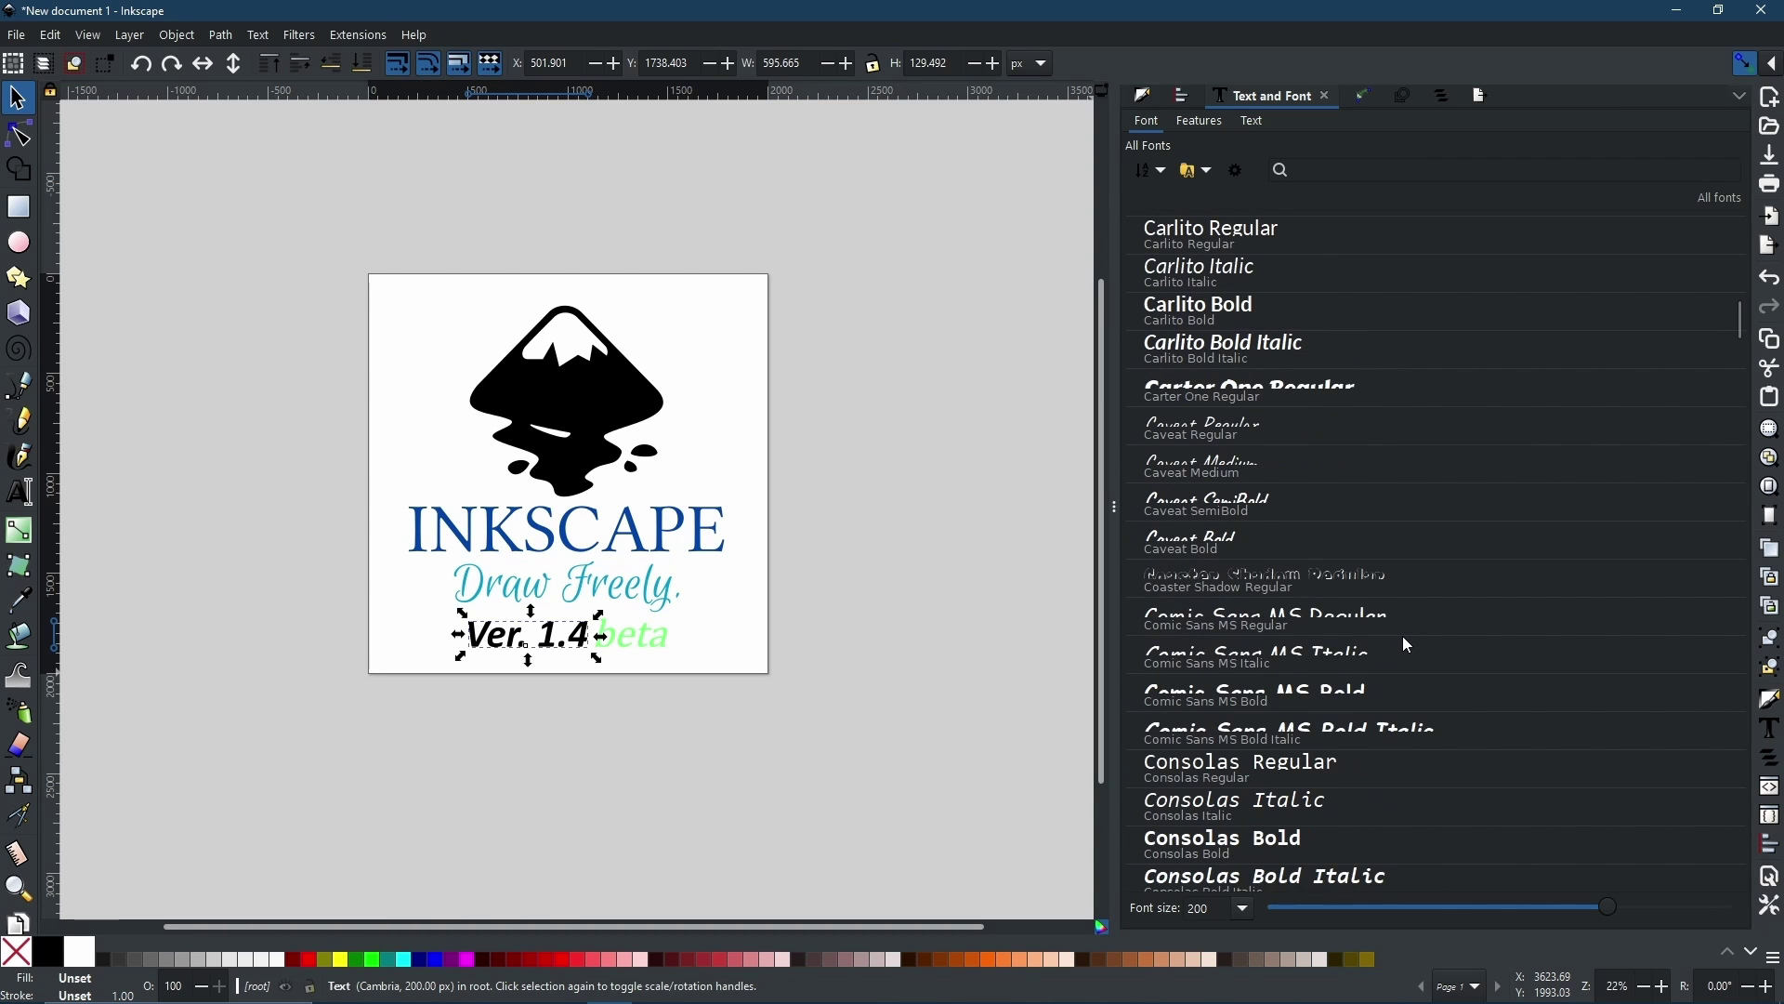
pyautogui.scroll(-3, 1439, 645)
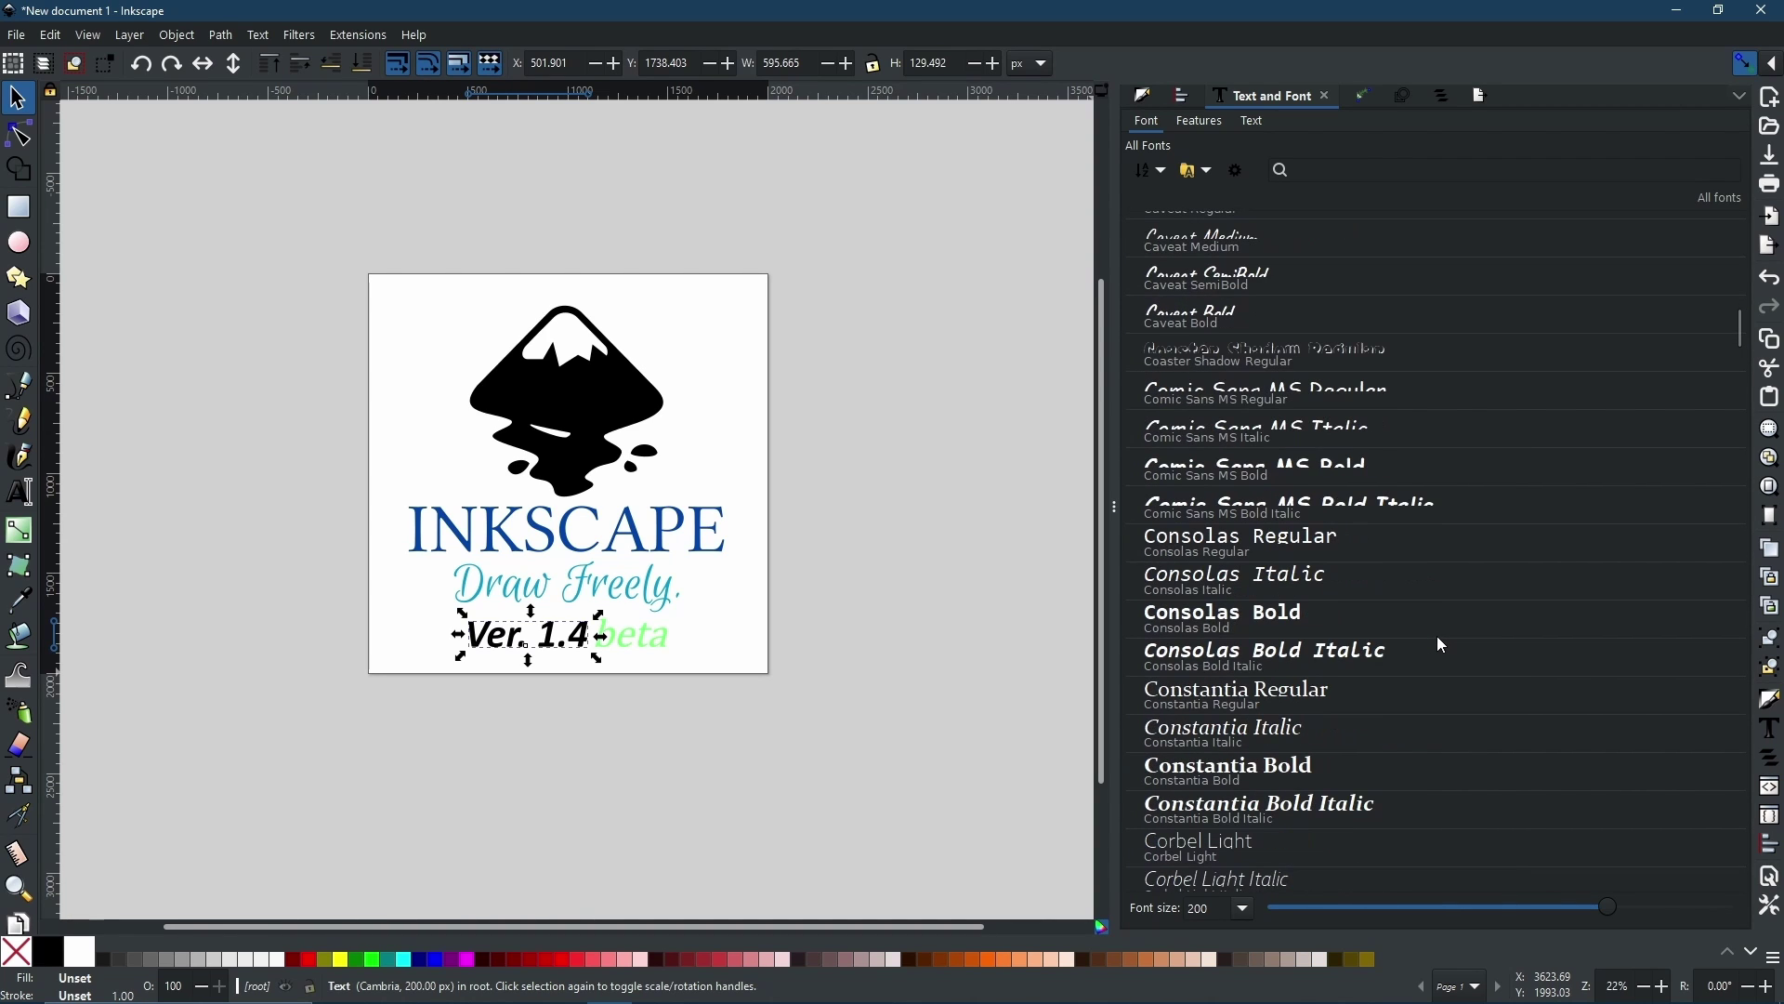